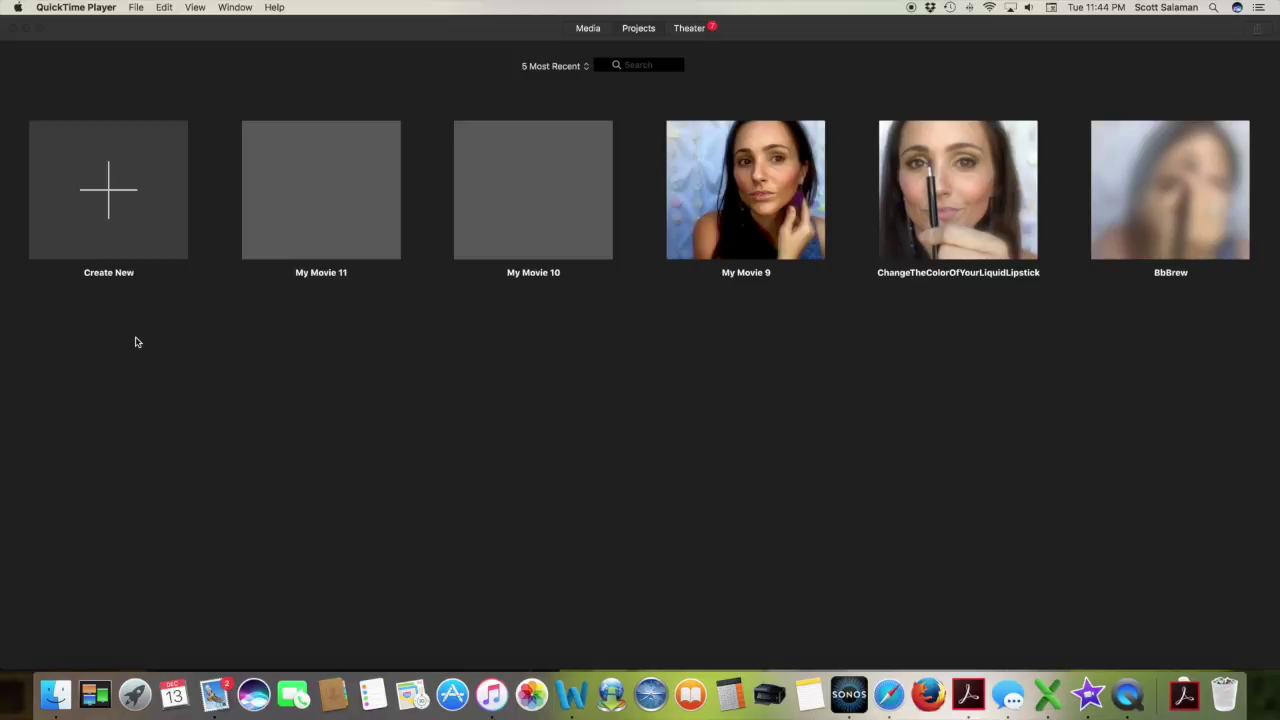
# Create a new Movie project
pyautogui.click(111, 189)
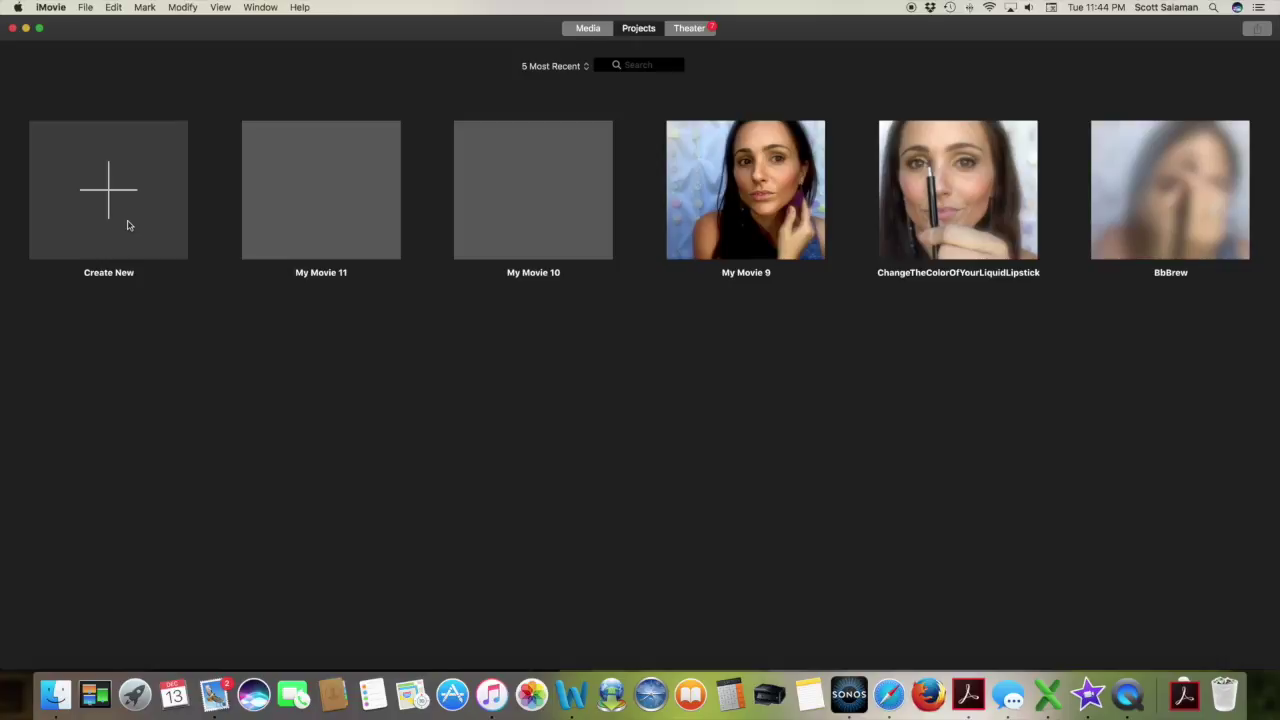
pyautogui.click(104, 197)
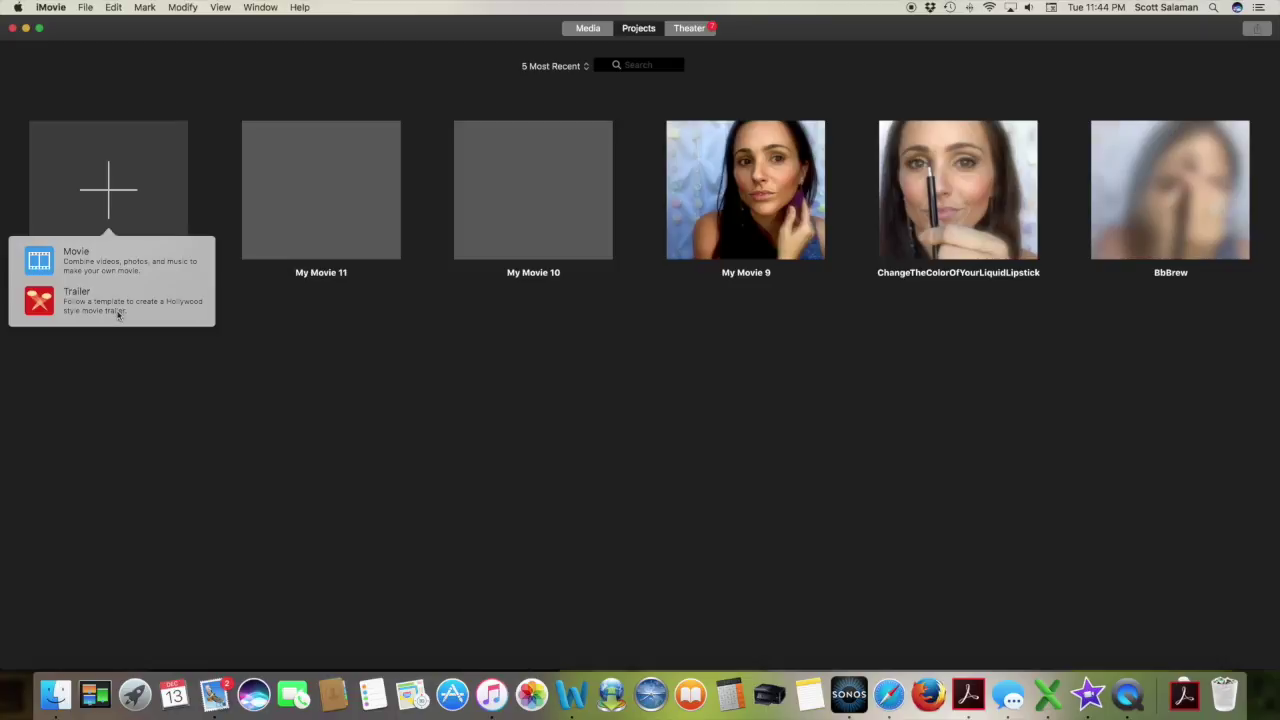
pyautogui.click(123, 266)
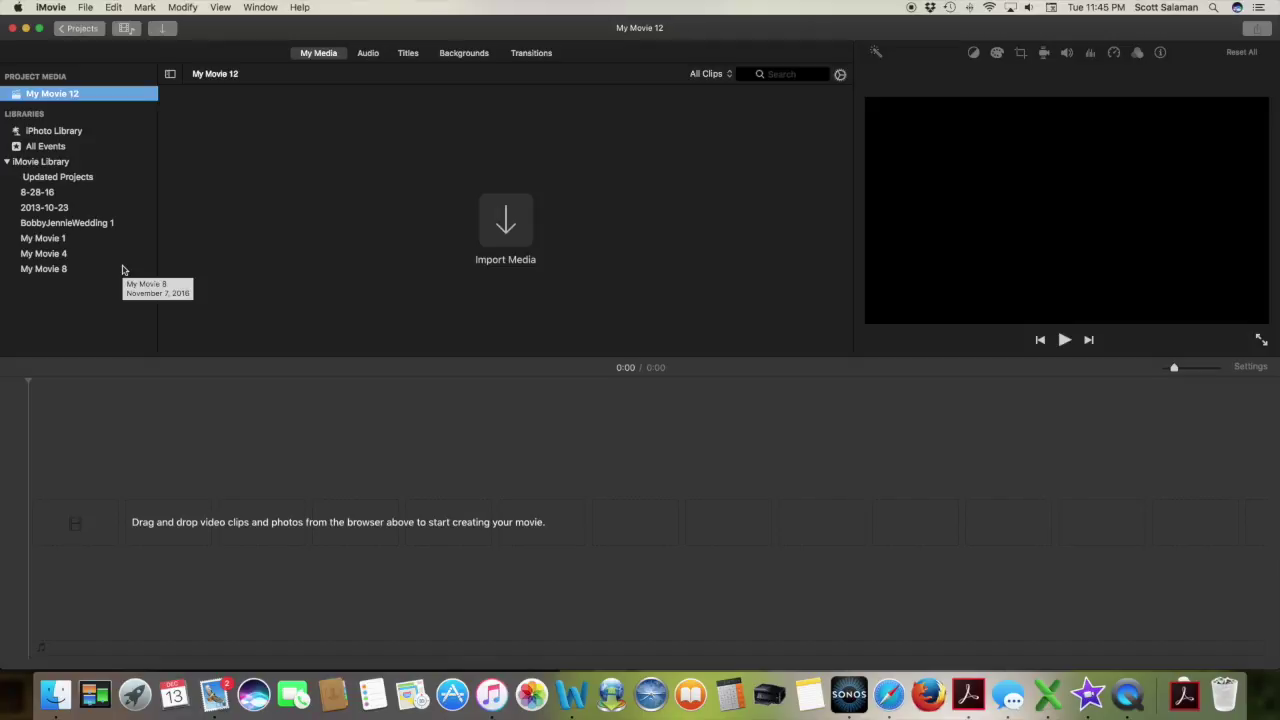
# Import the last ten purple-backdrop videos above the Dec 7, 2016 group from the connected iPhone into Project Media
pyautogui.click(512, 217)
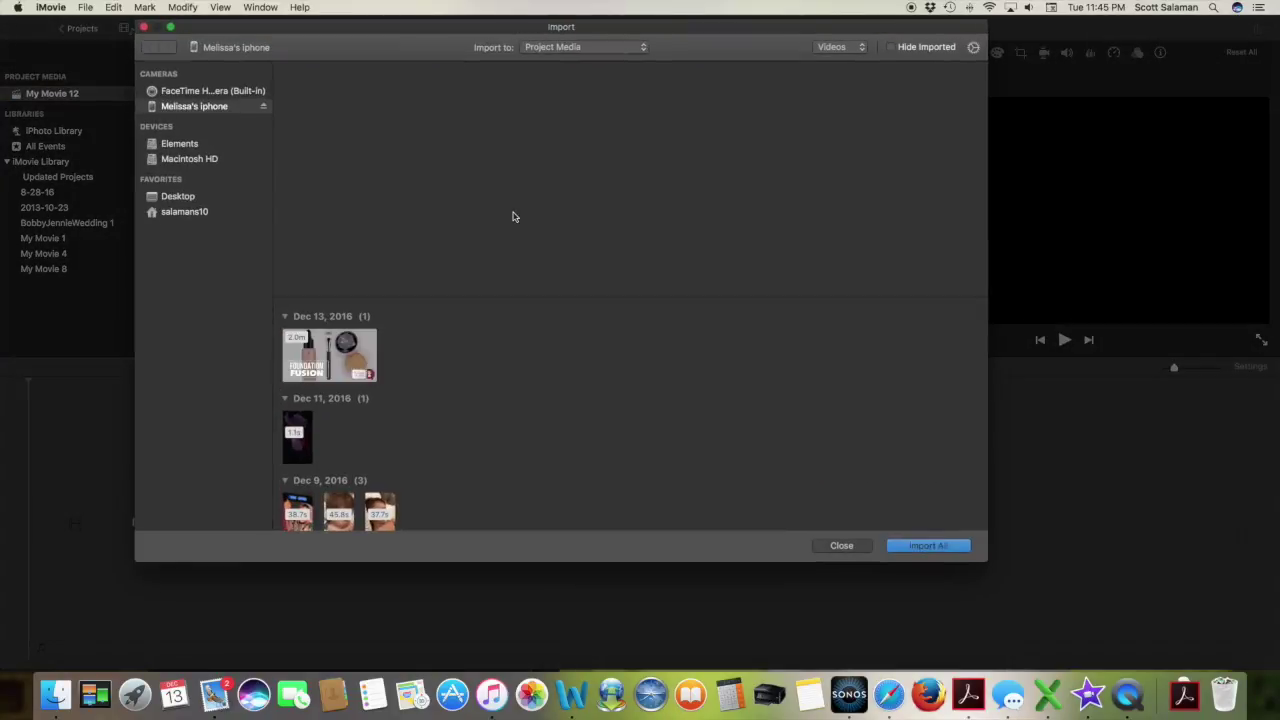
pyautogui.scroll(-5, 566, 340)
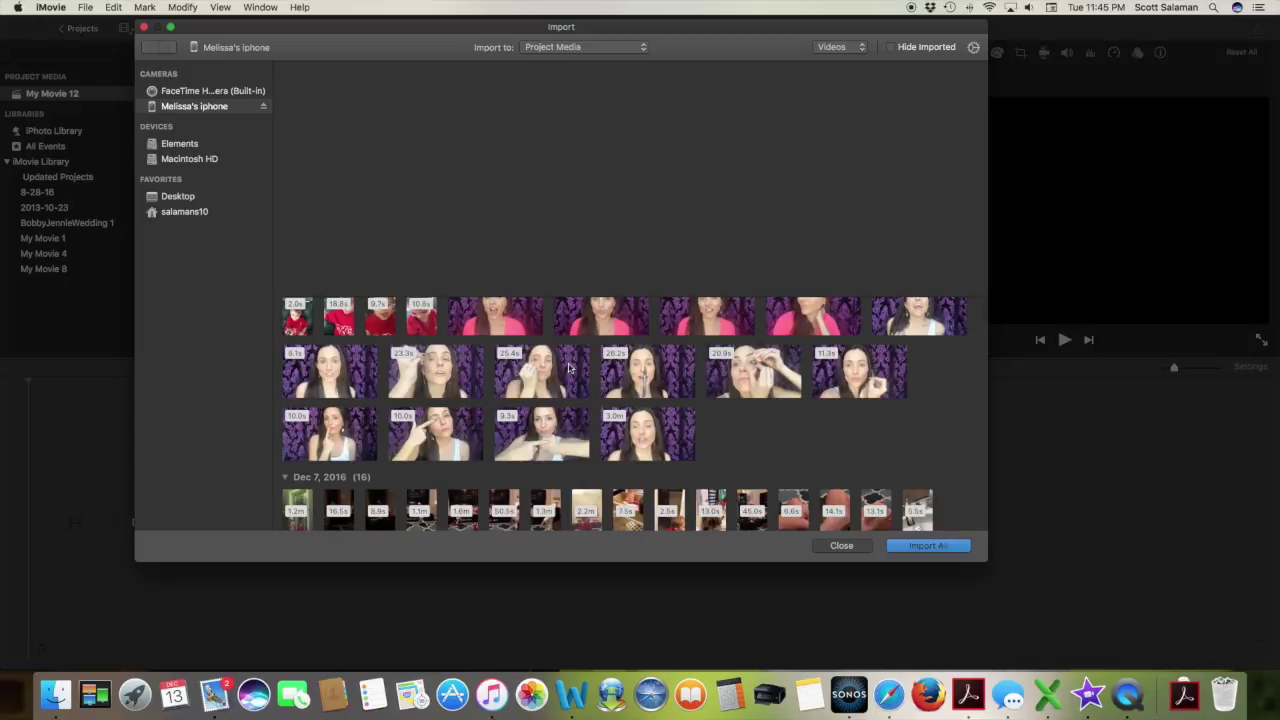
pyautogui.scroll(-2, 568, 368)
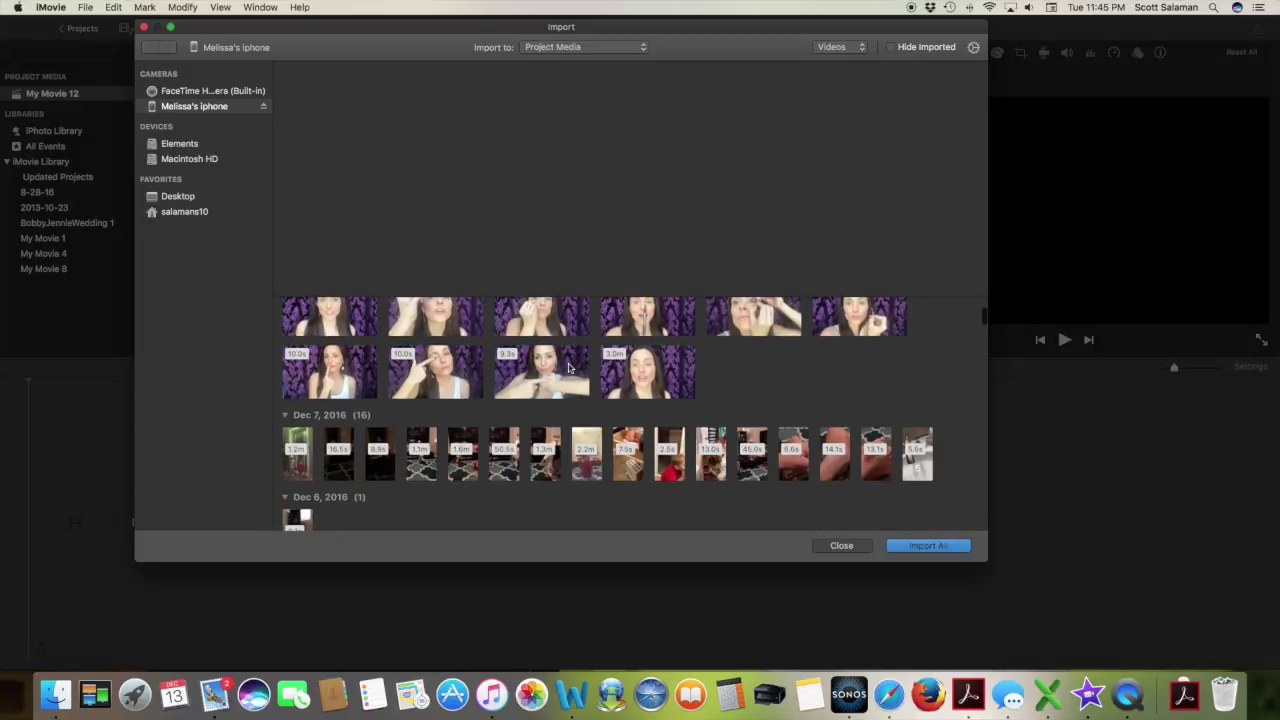
pyautogui.scroll(-3, 569, 368)
pyautogui.scroll(5, 569, 368)
pyautogui.moveTo(955, 469); pyautogui.dragTo(270, 360)
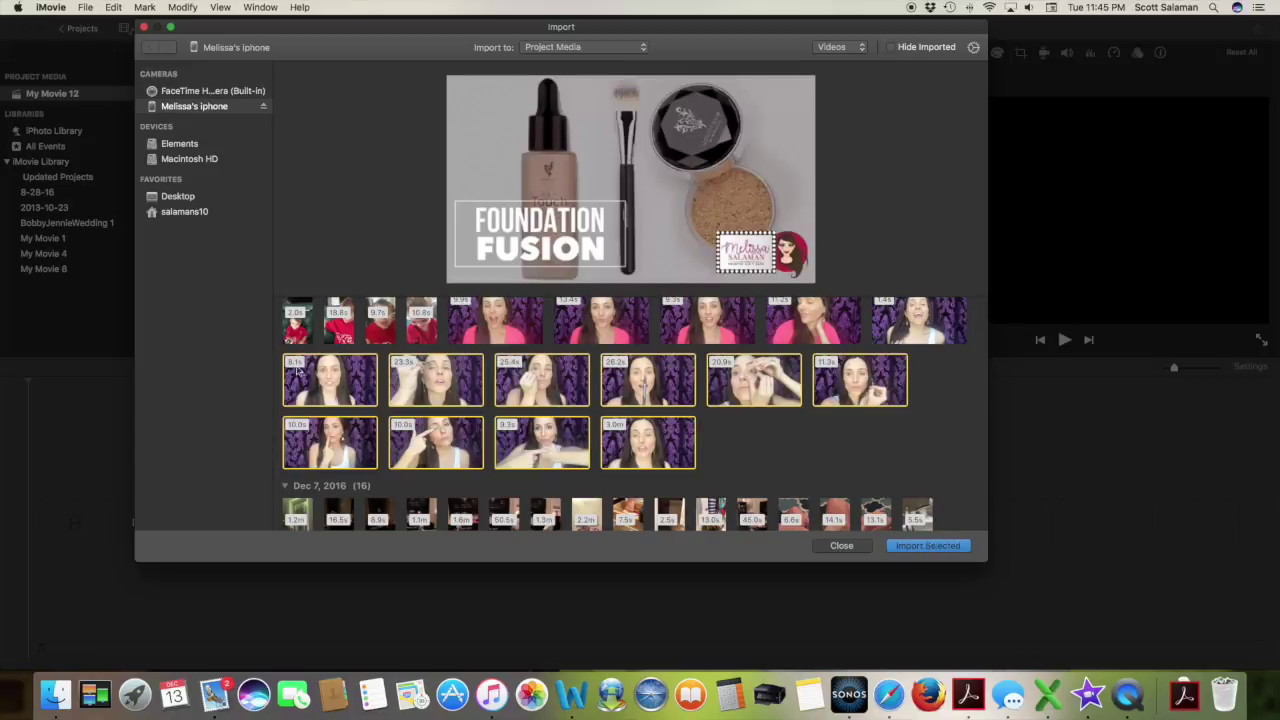
pyautogui.click(931, 548)
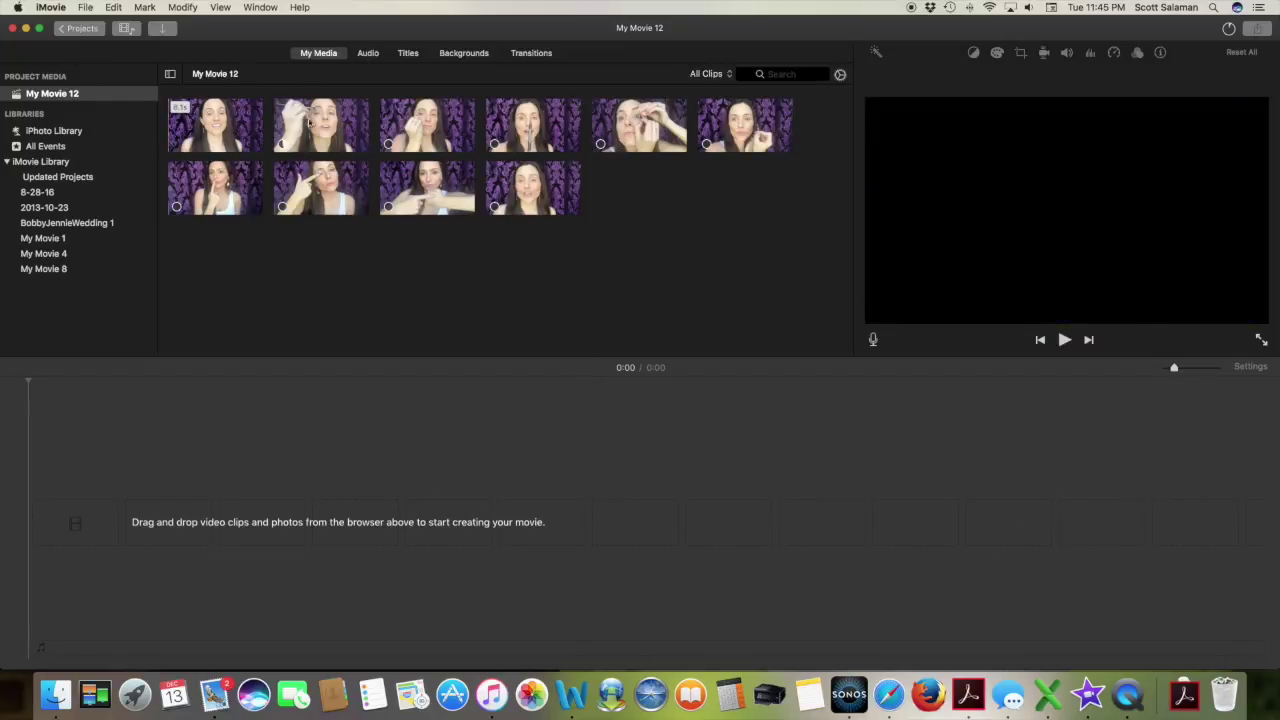
pyautogui.click(247, 136)
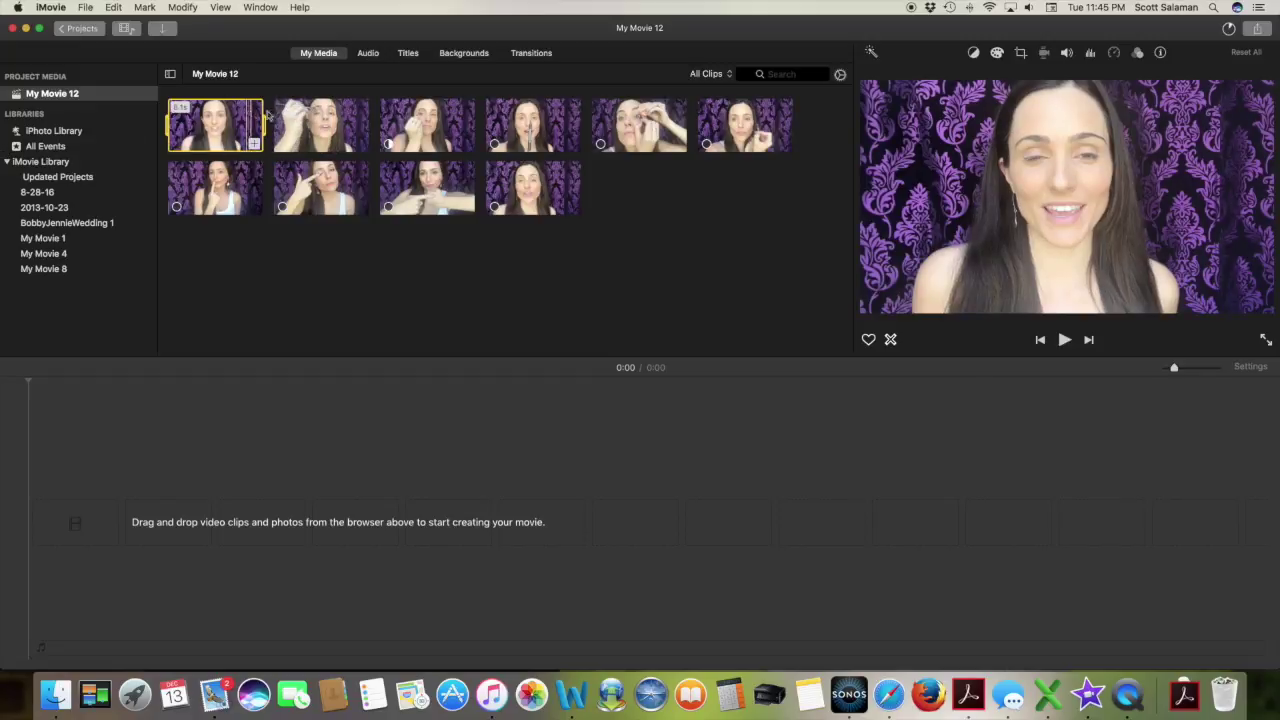
# Add a Standard title at the start of the empty timeline
pyautogui.click(408, 54)
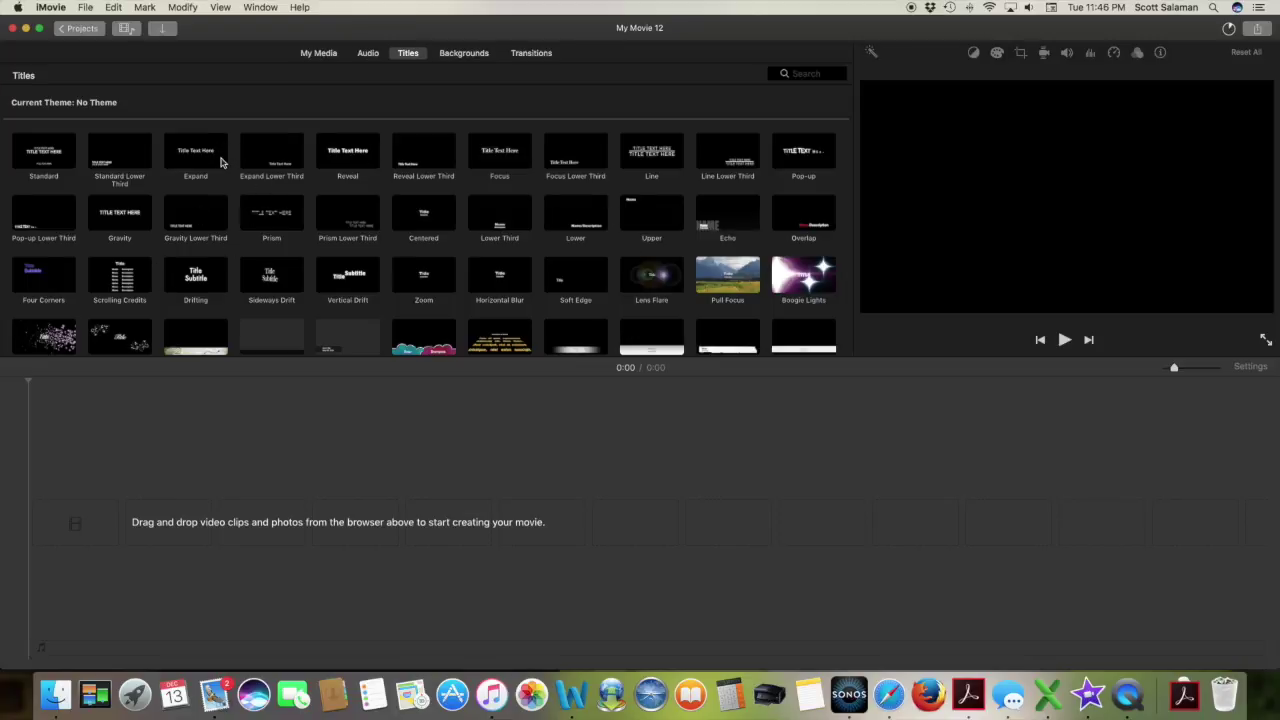
pyautogui.click(58, 160)
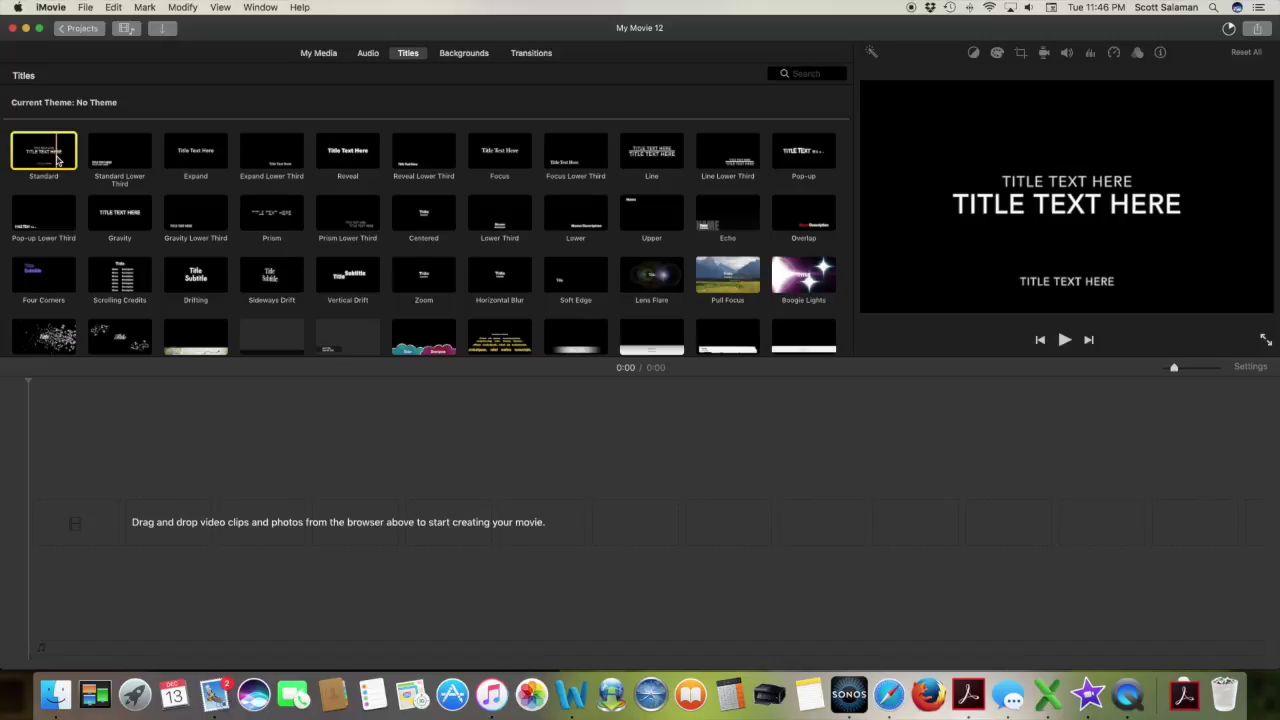
pyautogui.moveTo(54, 160); pyautogui.dragTo(86, 533)
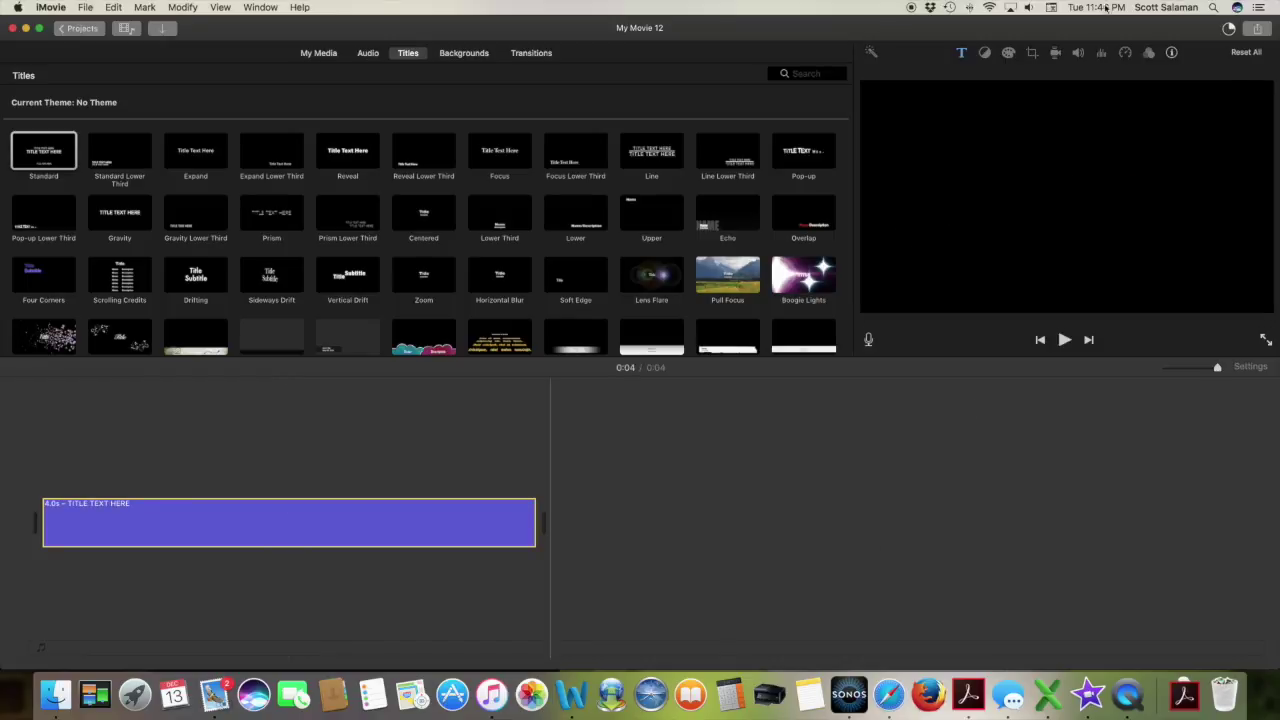
# Replace the title's upper text line with SAMPLE VIDEO and set the title font to Georgia
pyautogui.click(145, 540)
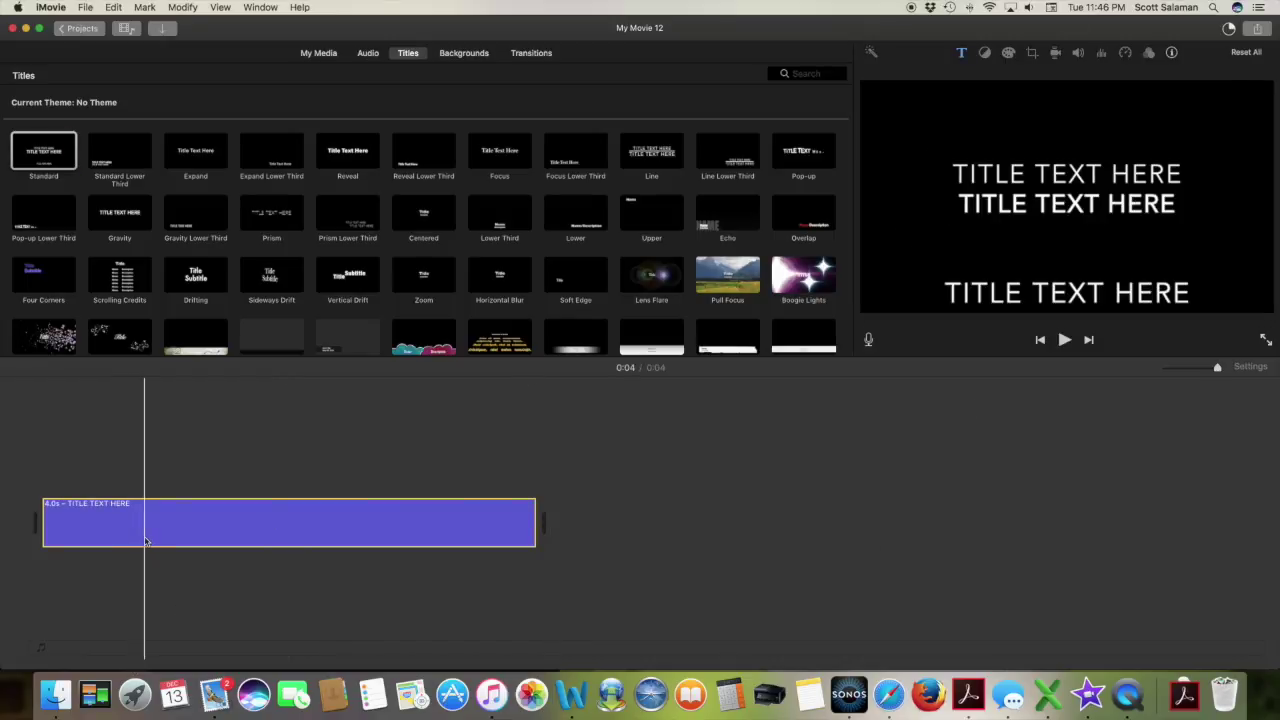
pyautogui.click(1165, 205)
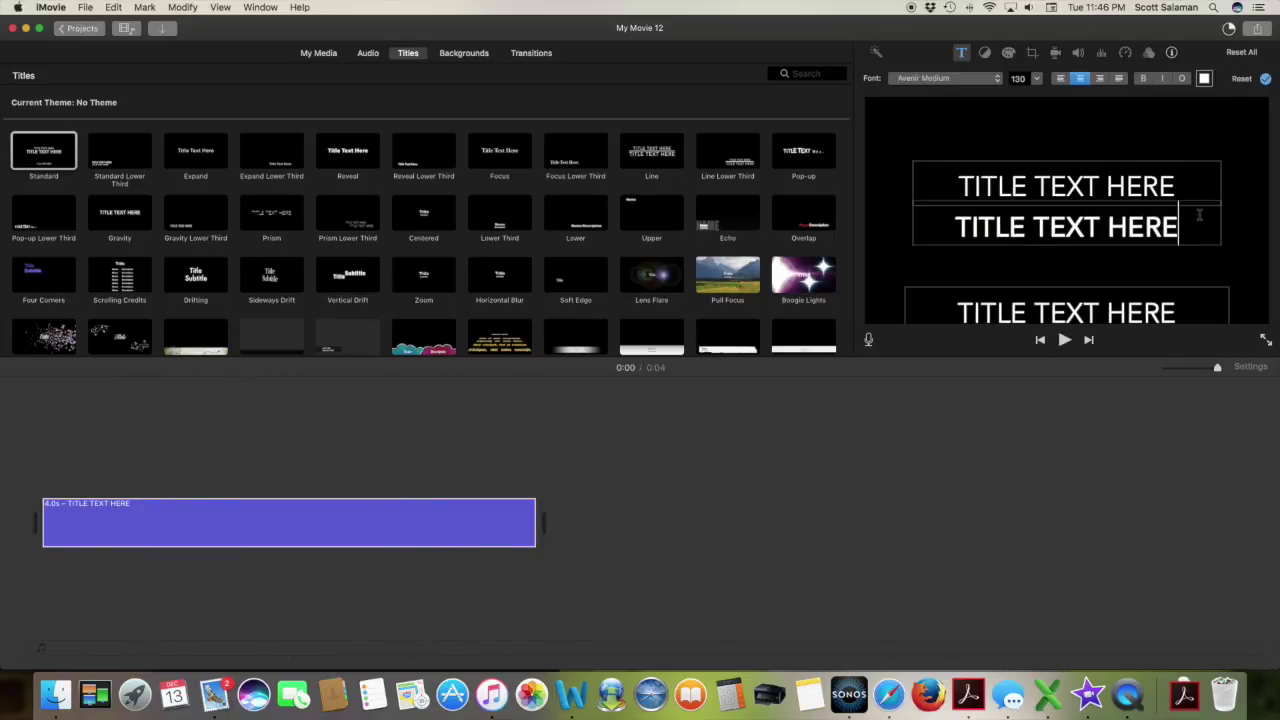
pyautogui.press('BackSpace')
pyautogui.write('SAMPLE')
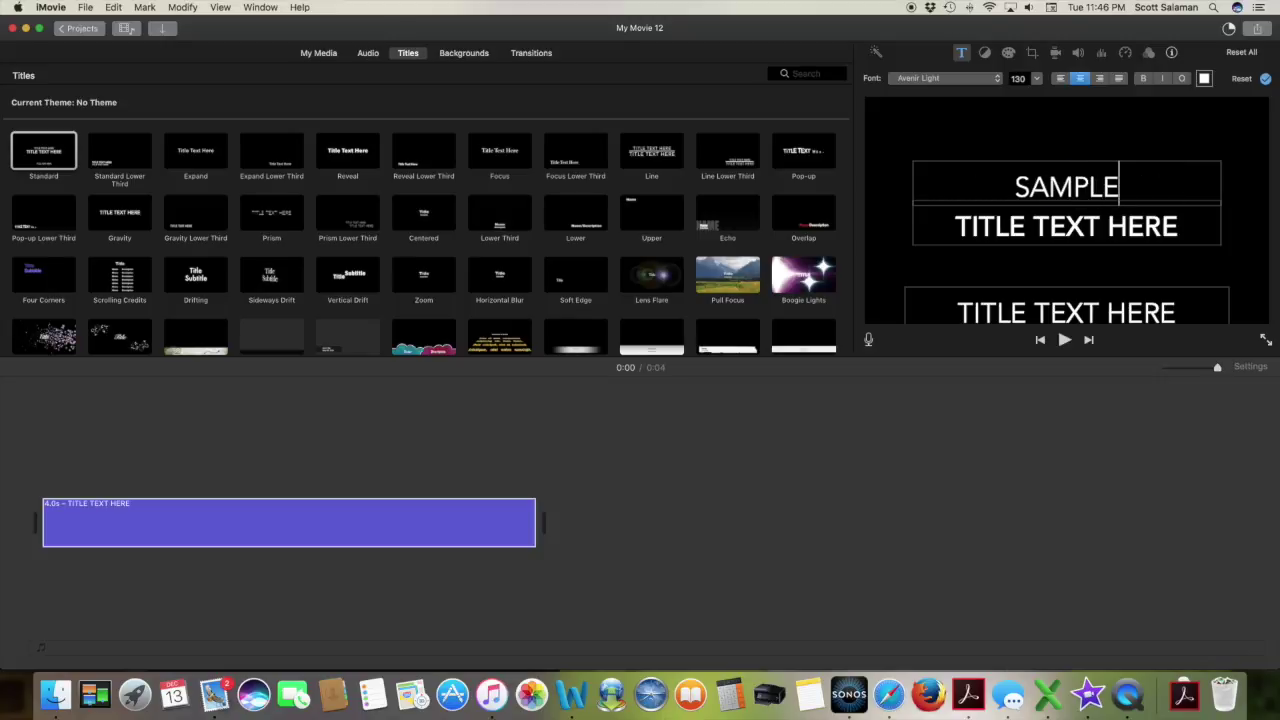
pyautogui.write(' VIDEO')
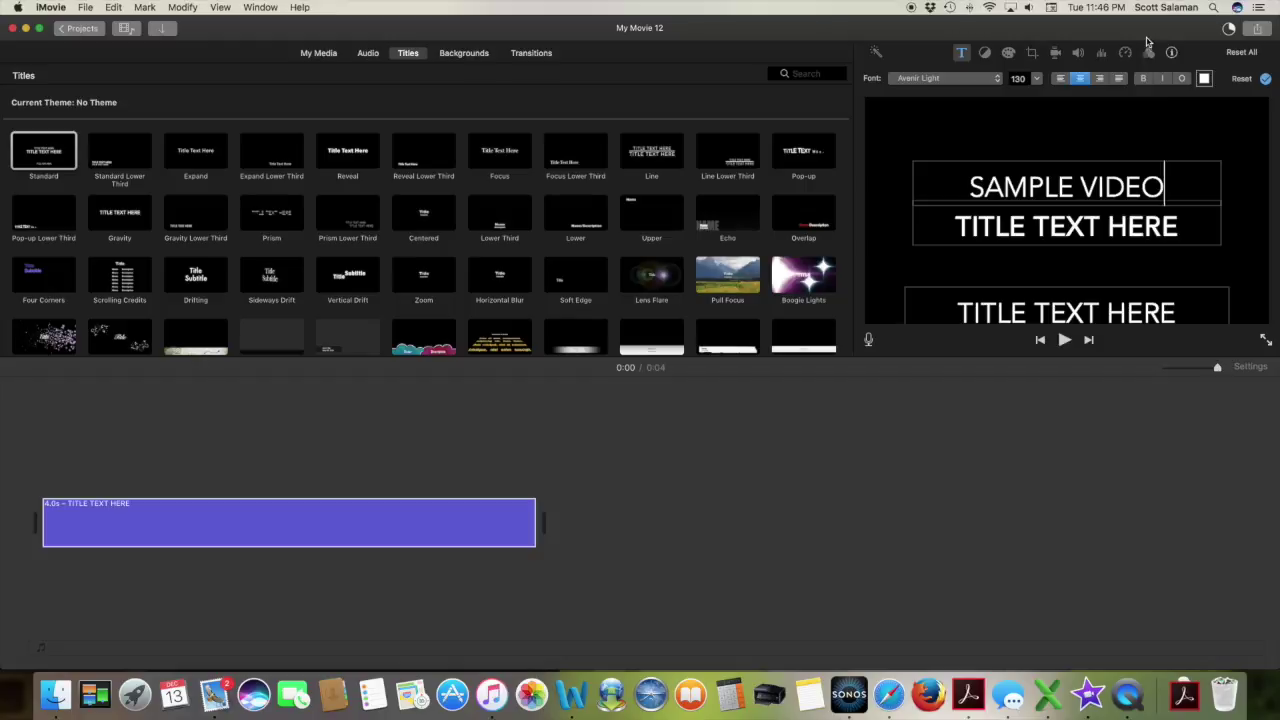
pyautogui.click(927, 80)
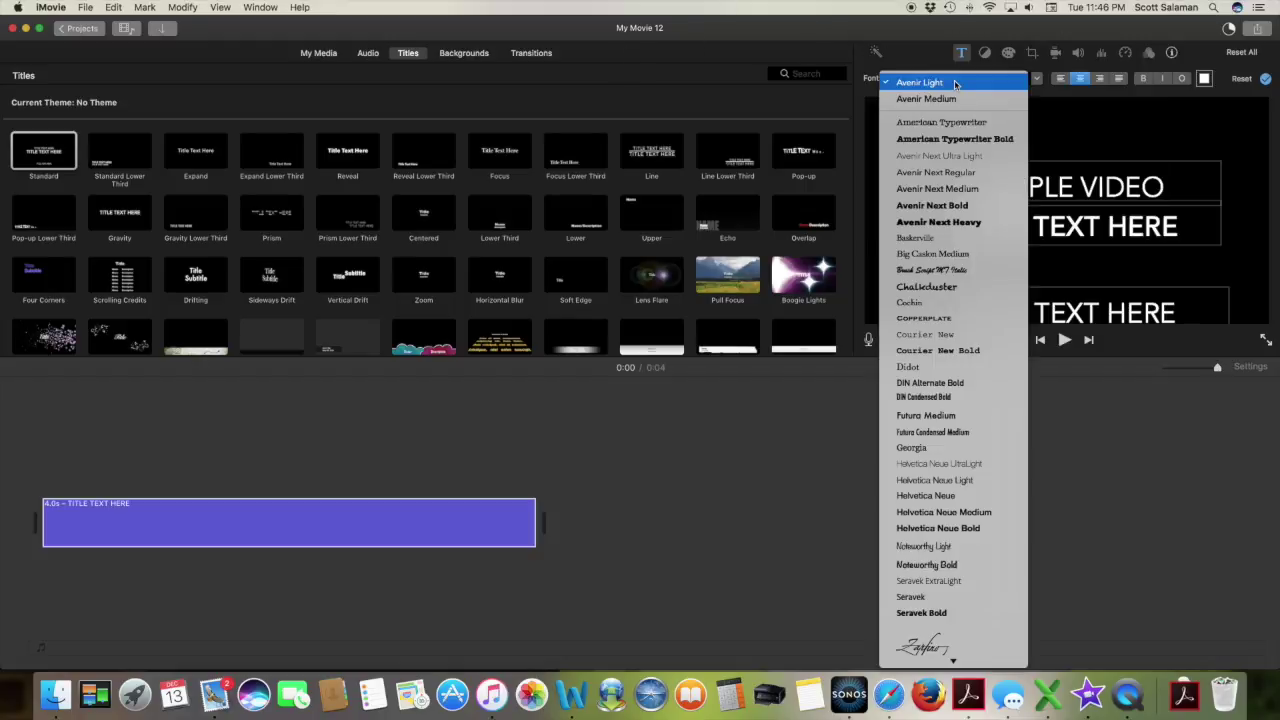
pyautogui.click(933, 448)
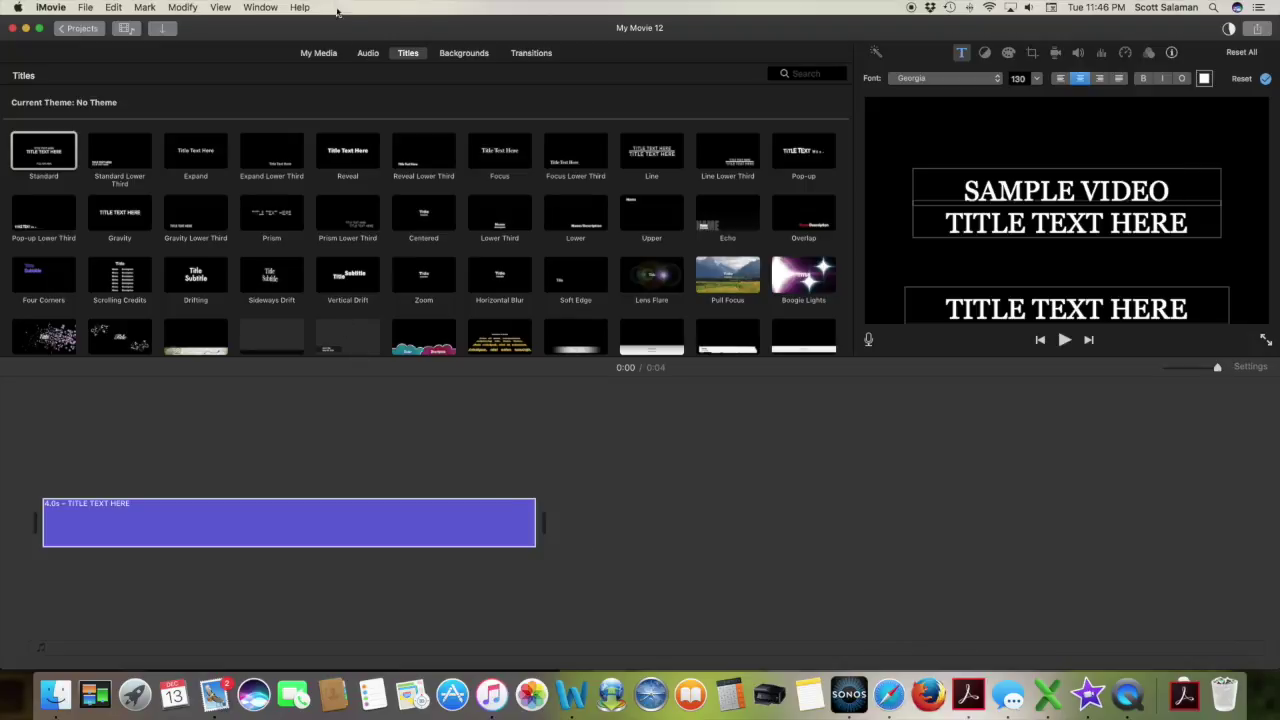
# Preview the first imported clip and add only its opening portion, about 2.8 s, to the timeline after the title
pyautogui.click(316, 54)
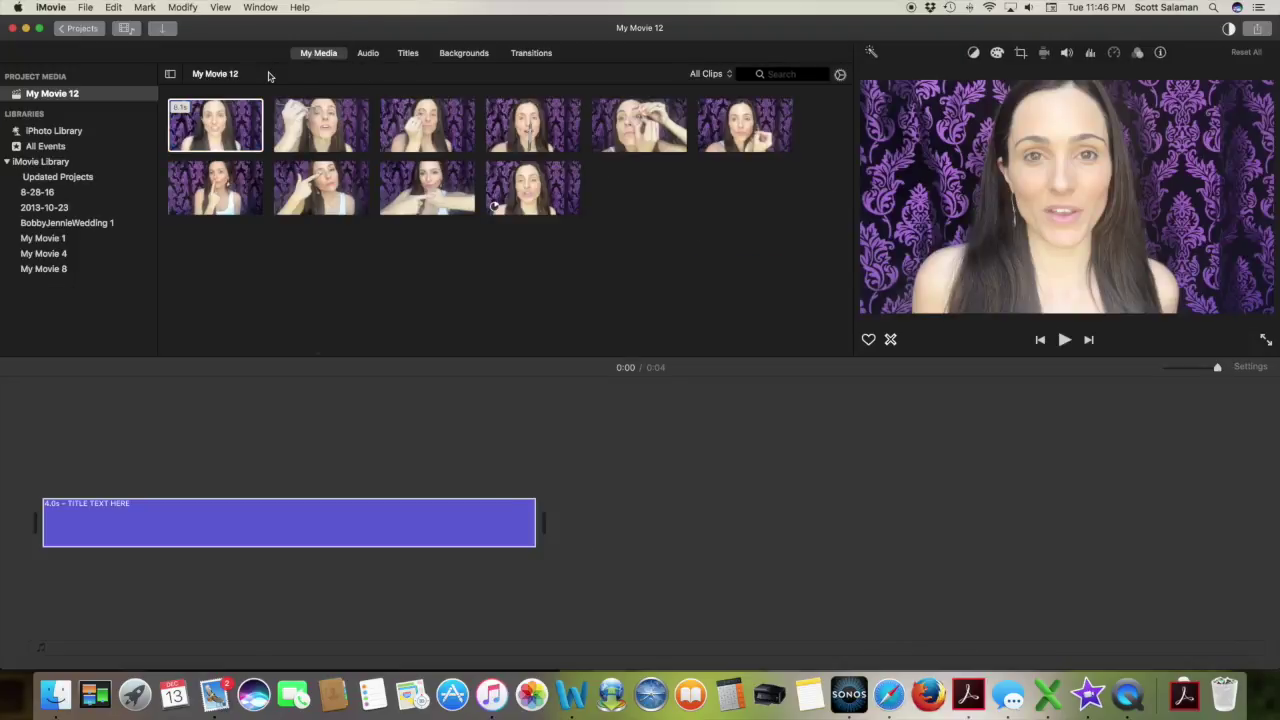
pyautogui.click(193, 124)
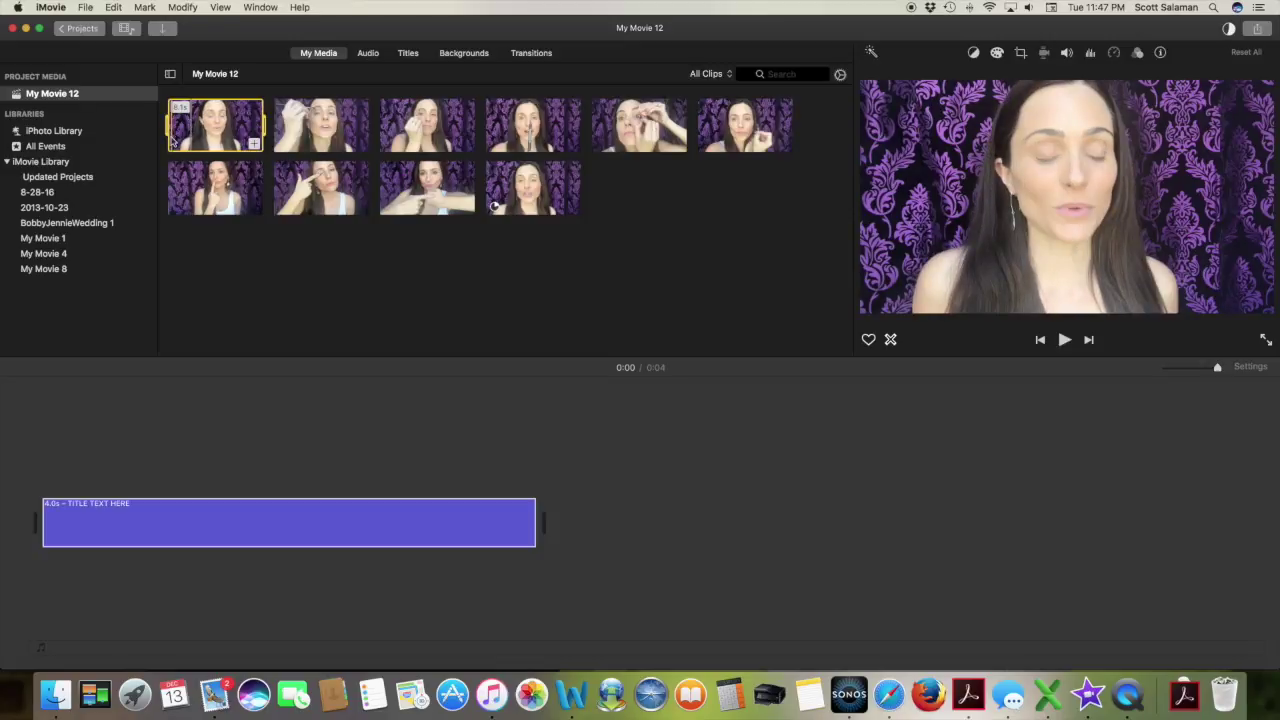
pyautogui.press('space')
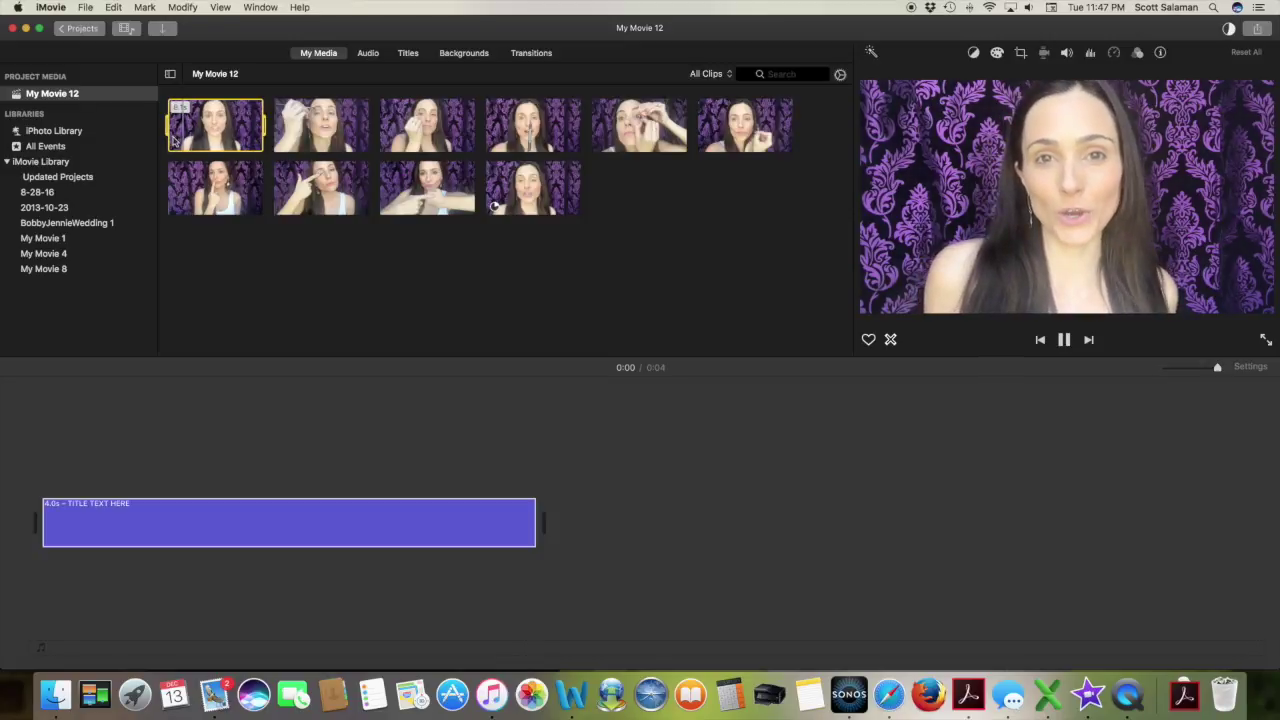
pyautogui.press('space')
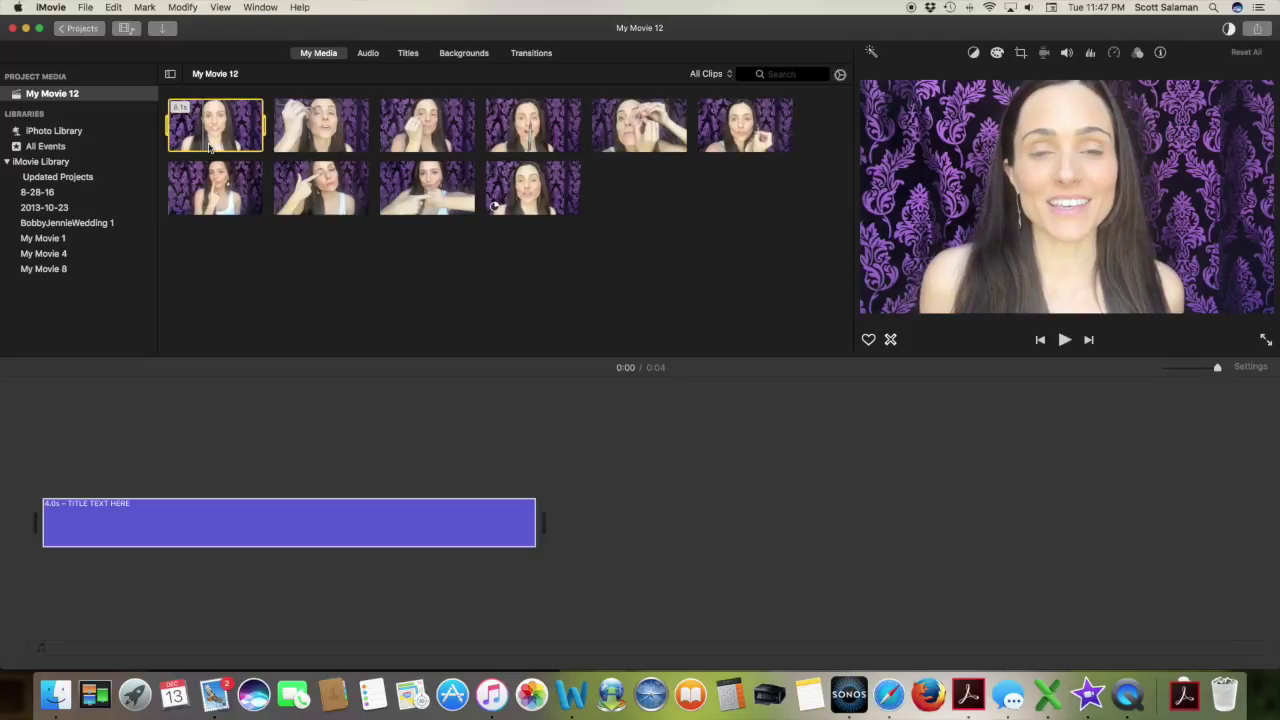
pyautogui.press('space')
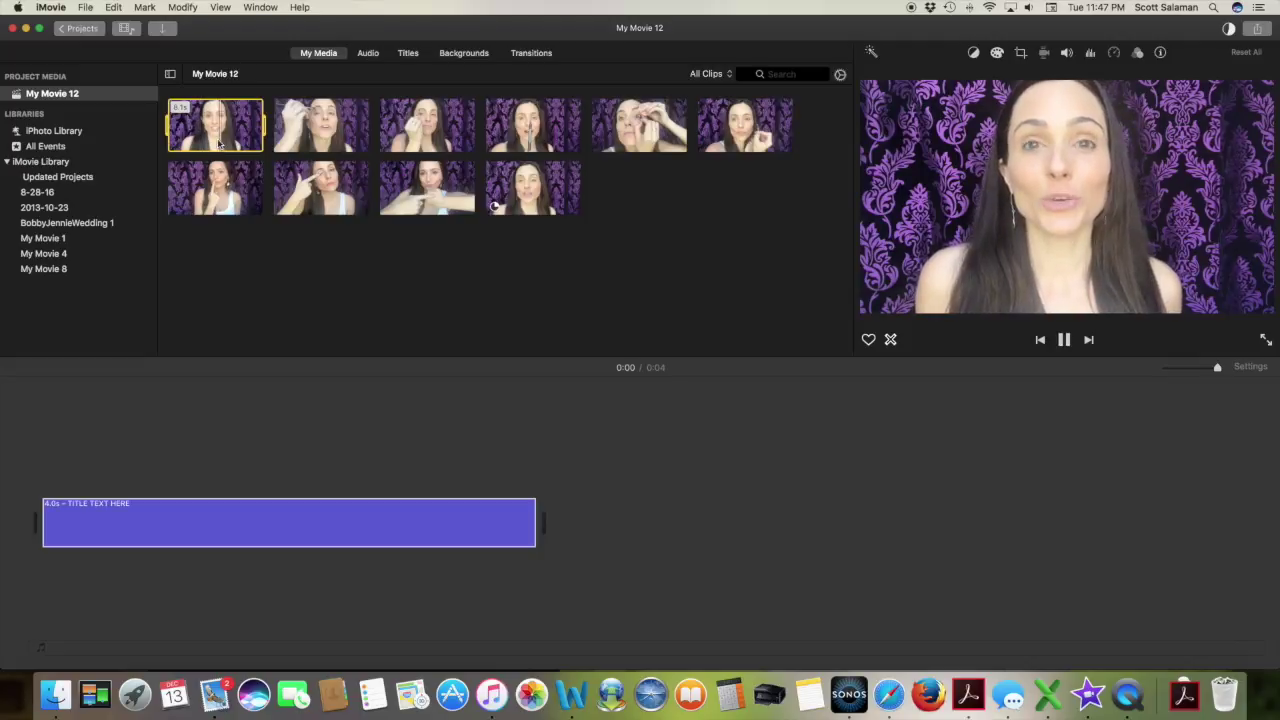
pyautogui.press('space')
pyautogui.moveTo(263, 126); pyautogui.dragTo(551, 537)
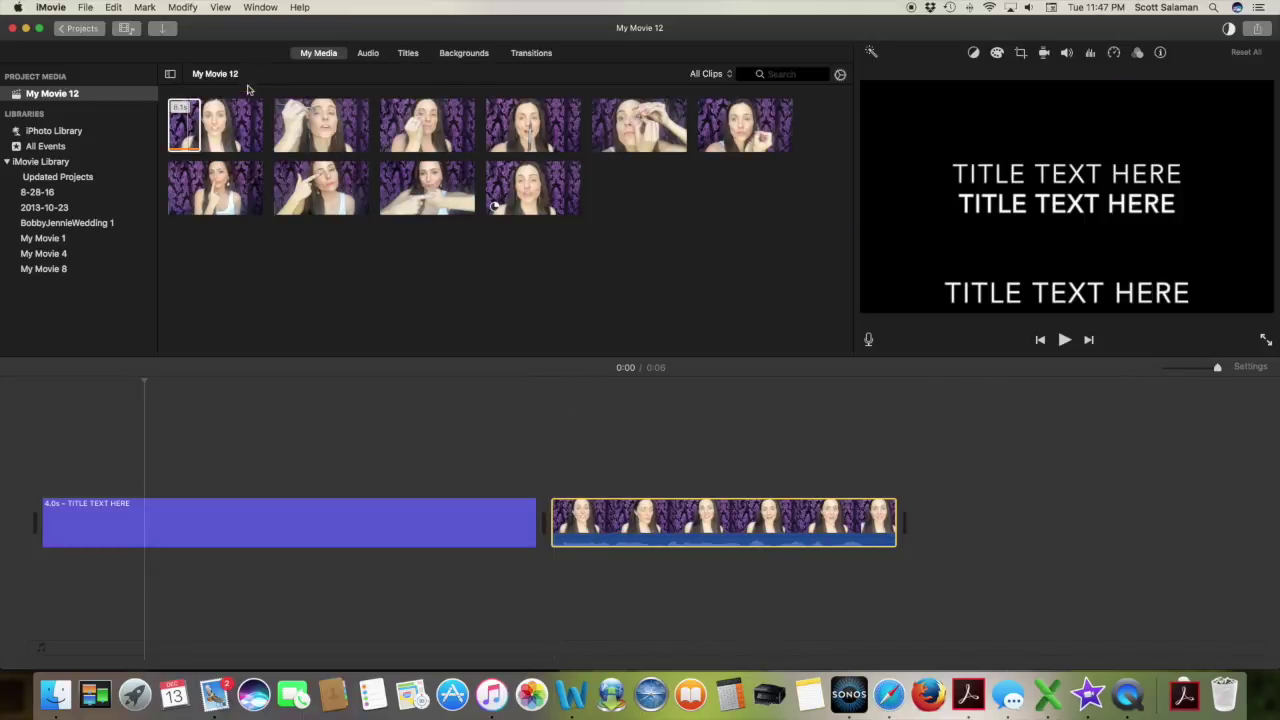
# Add the entire first imported clip to the end of the timeline
pyautogui.click(215, 119)
pyautogui.moveTo(215, 125); pyautogui.dragTo(958, 505)
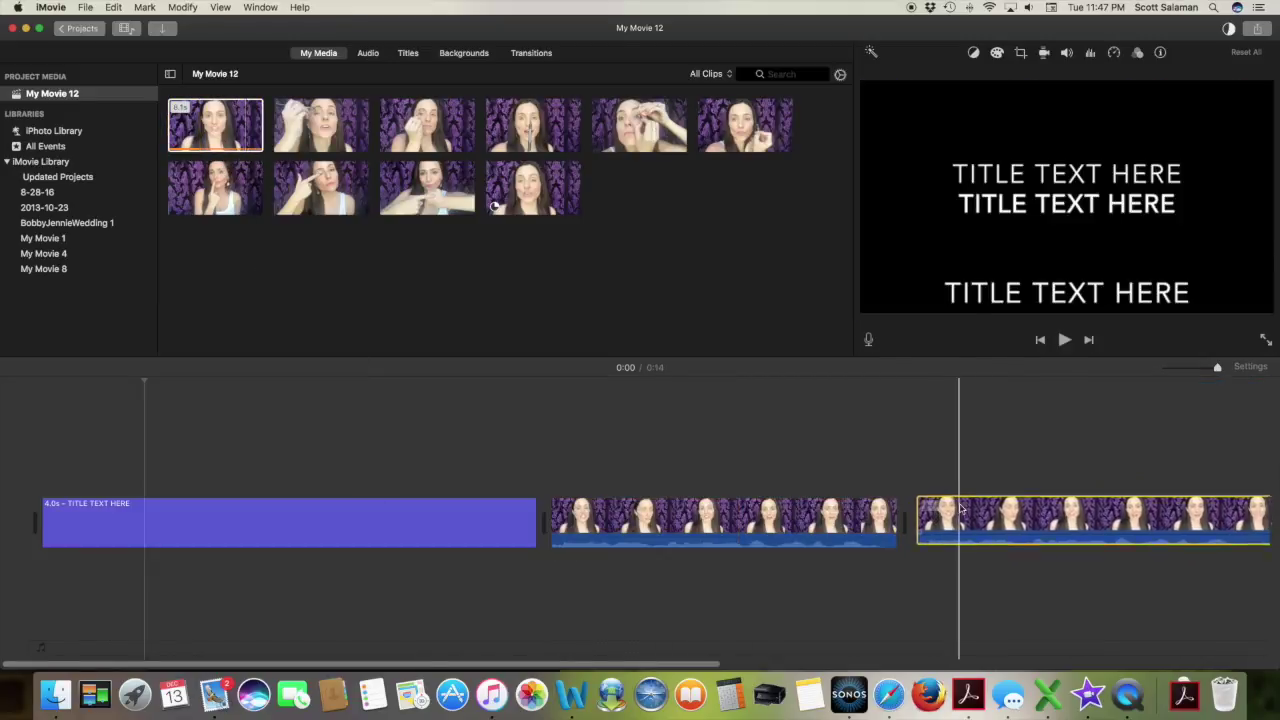
# Split the short clip after the title near its midpoint, at about 0:05 on the timeline
pyautogui.hscroll(5, 960, 510)
pyautogui.hscroll(10, 960, 510)
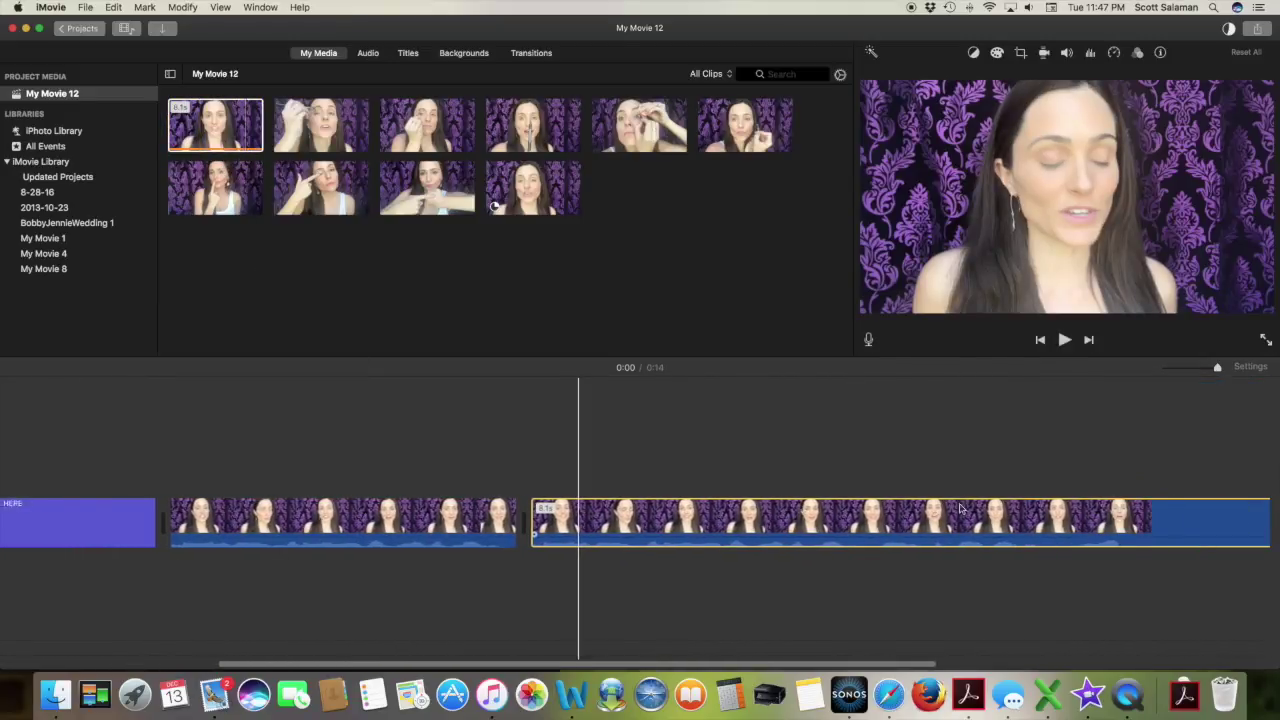
pyautogui.hscroll(-8, 868, 505)
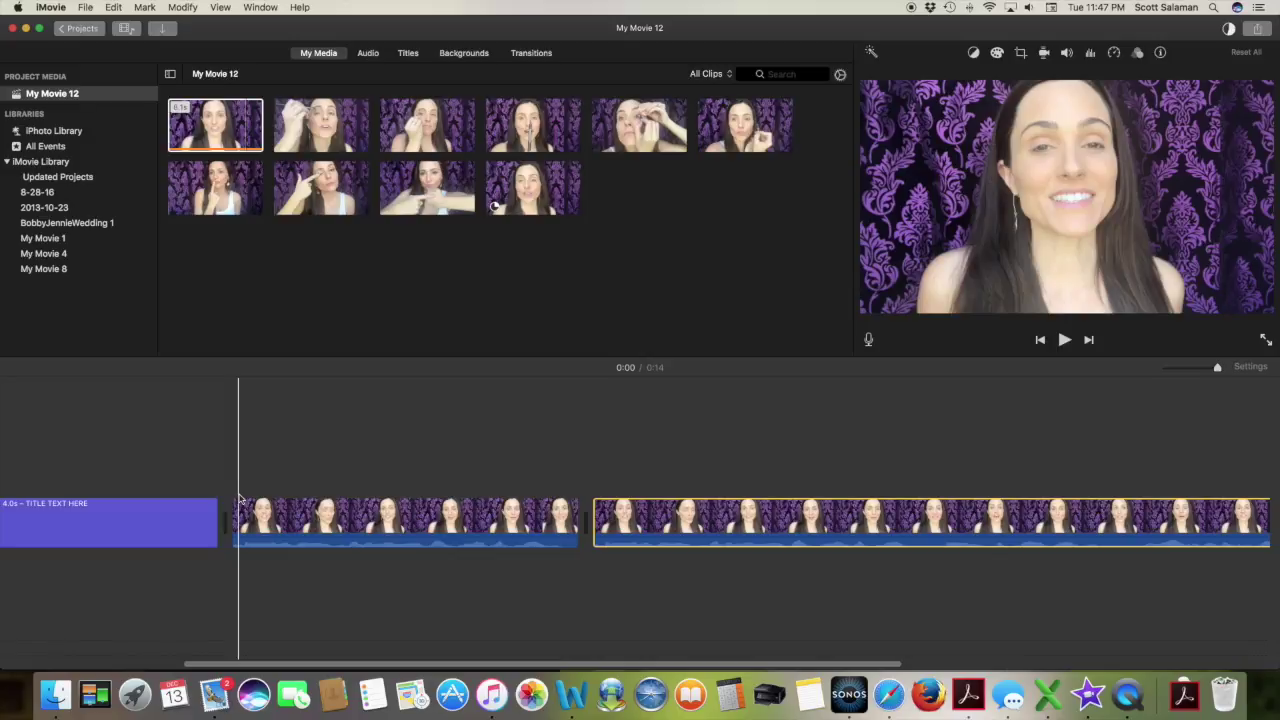
pyautogui.hscroll(2, 240, 497)
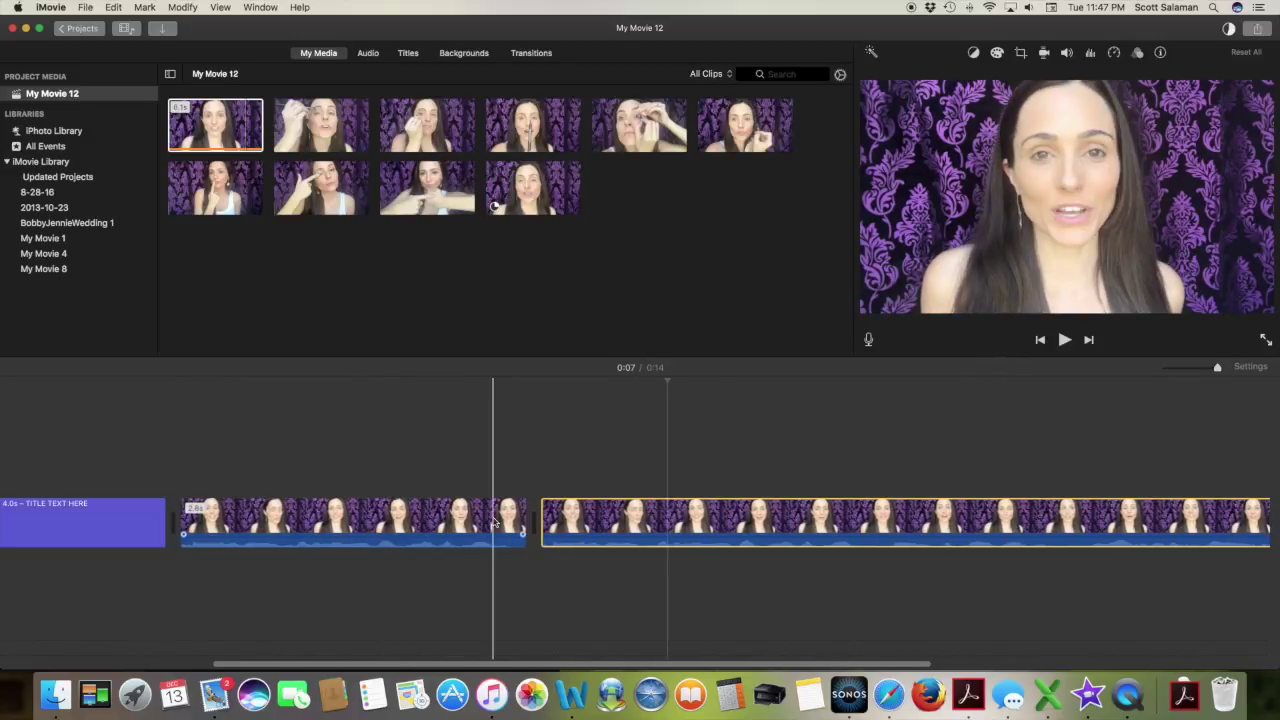
pyautogui.click(350, 511)
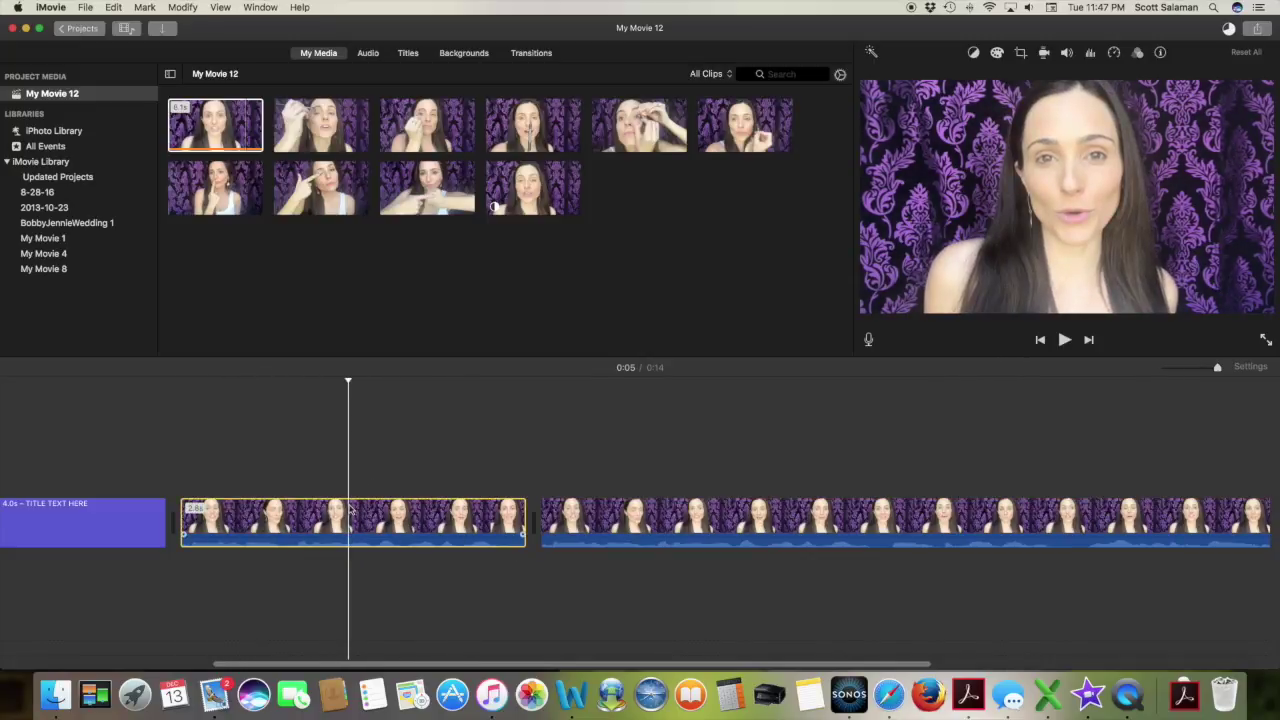
pyautogui.rightClick(350, 511)
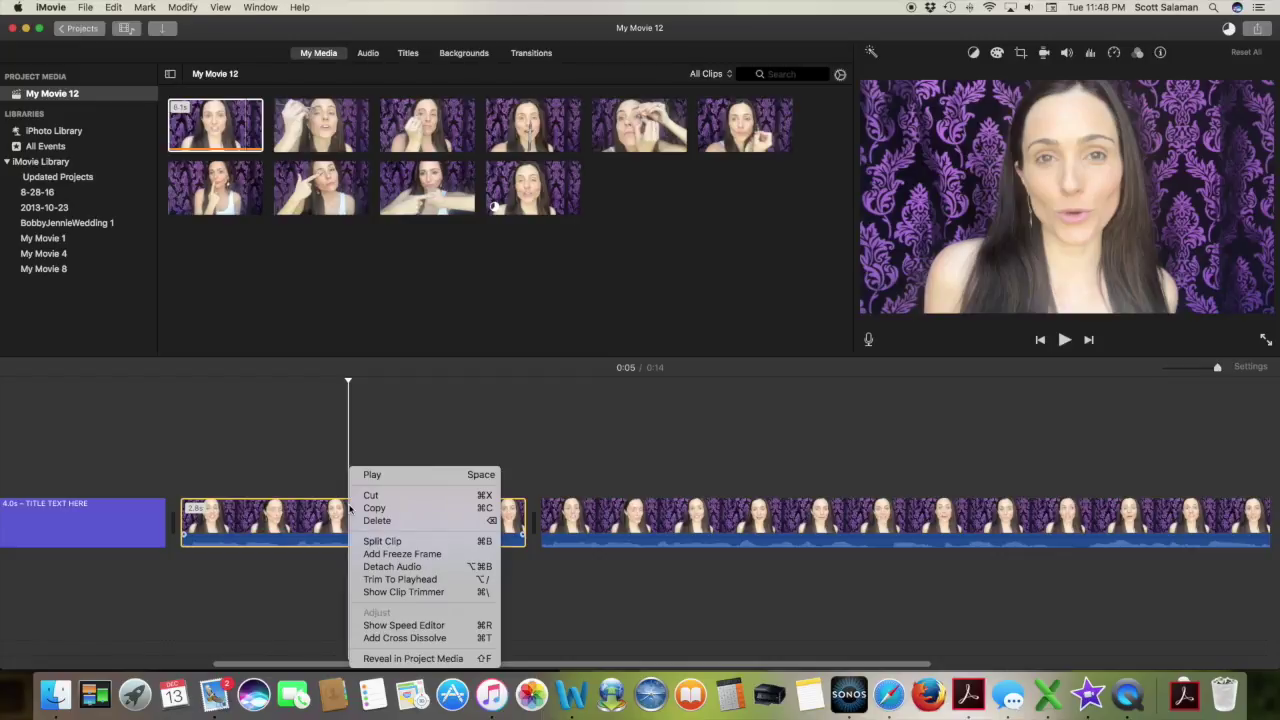
pyautogui.click(419, 541)
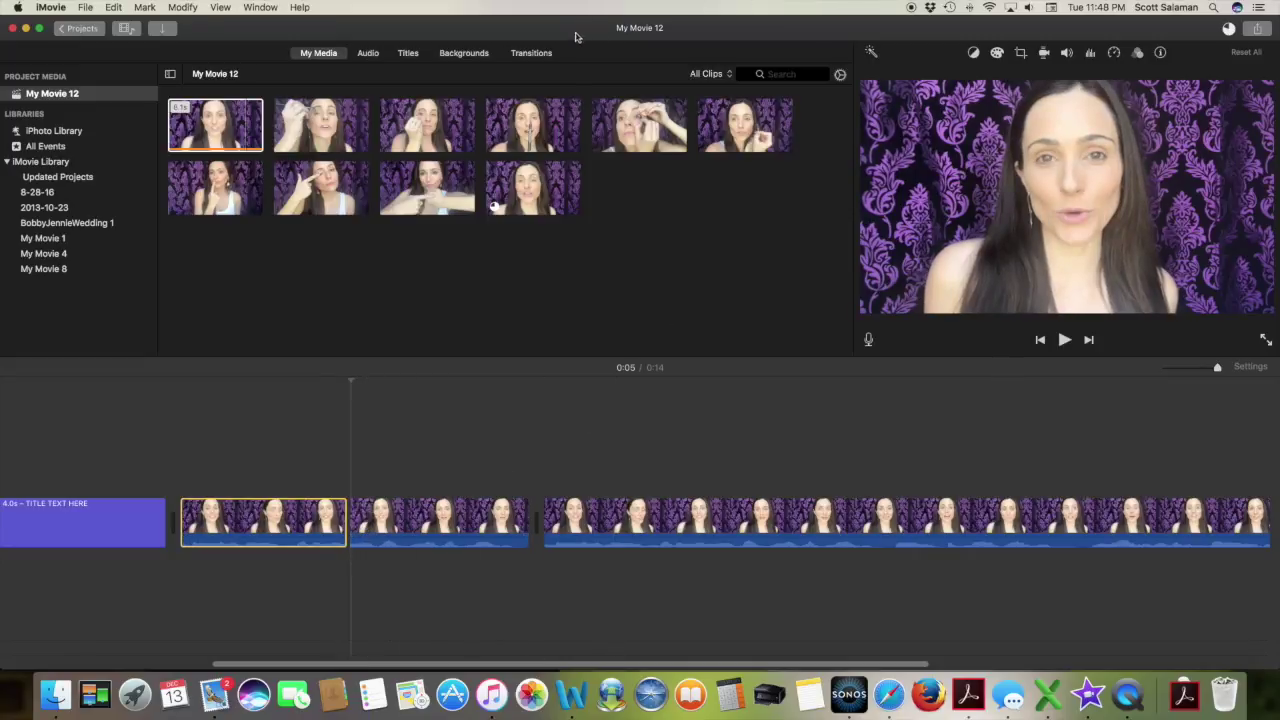
# Add a Mosaic transition between the split clip's second part and the full-length clip, and play the movie across it
pyautogui.click(531, 53)
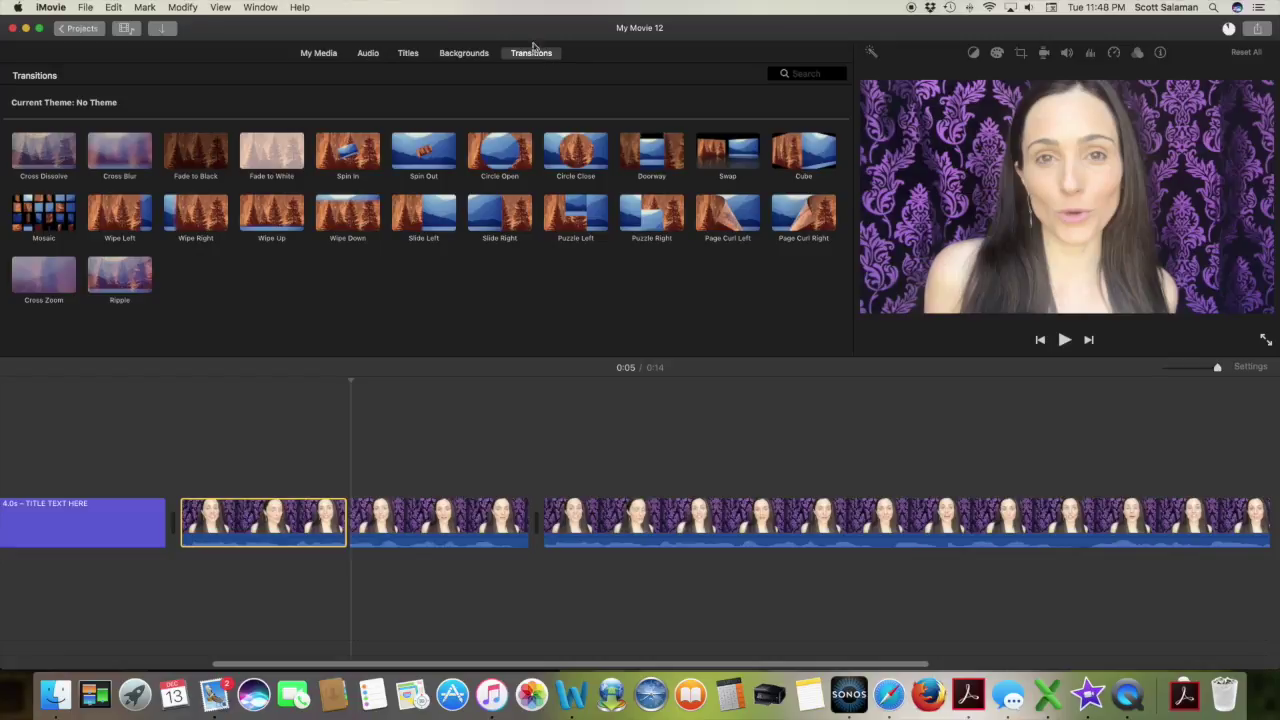
pyautogui.moveTo(43, 212); pyautogui.dragTo(422, 528)
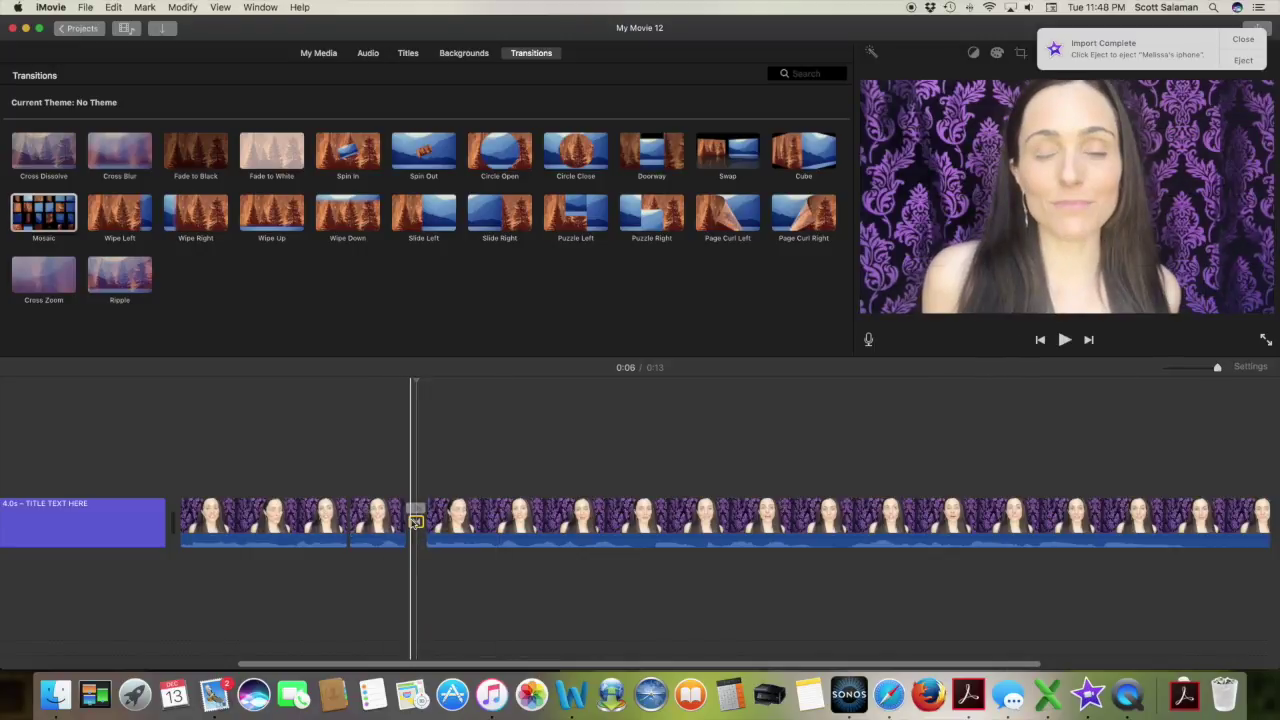
pyautogui.press('space')
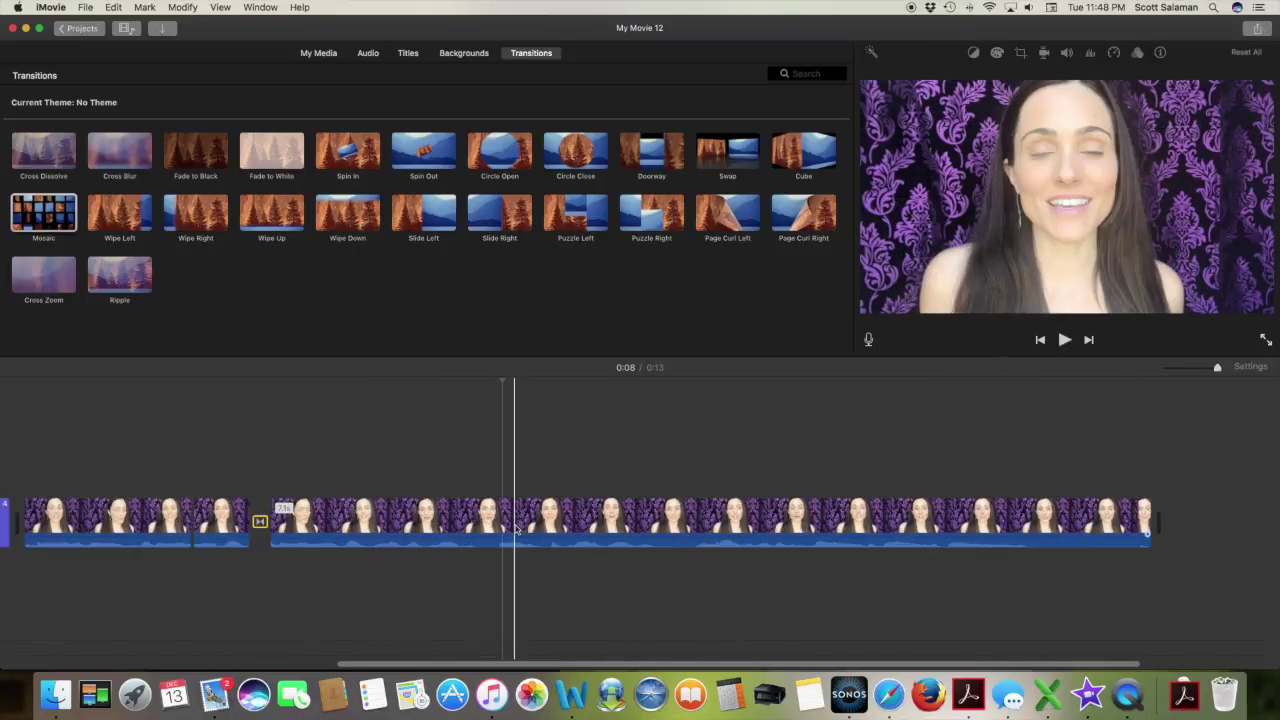
pyautogui.hscroll(5, 515, 530)
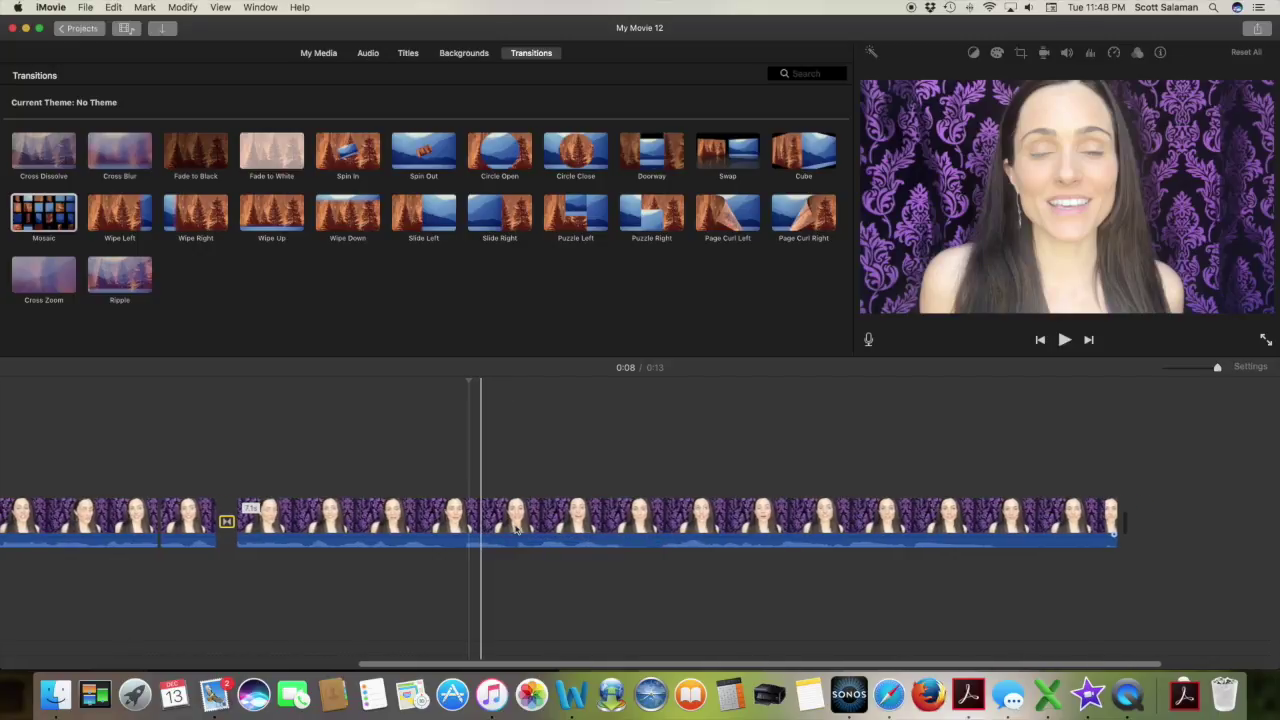
# Add a Reveal Lower Third title above the full-length clip, starting about a quarter of the way into it
pyautogui.click(517, 532)
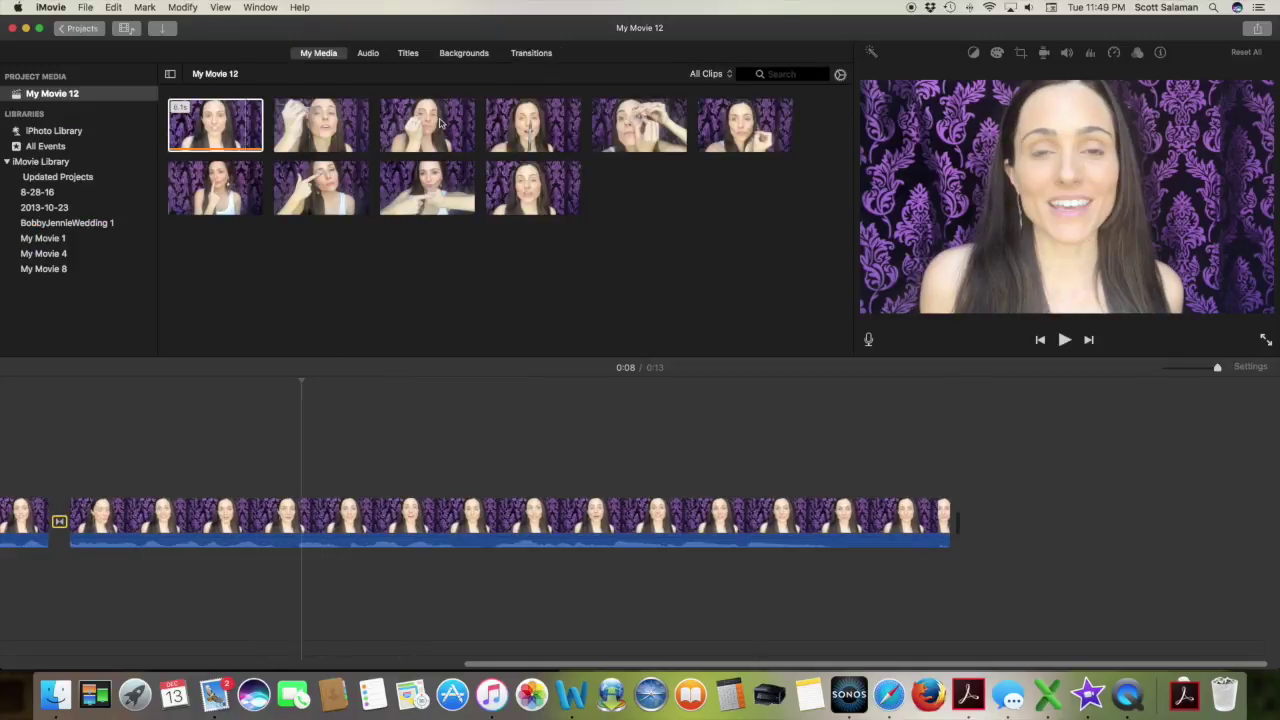
pyautogui.click(423, 75)
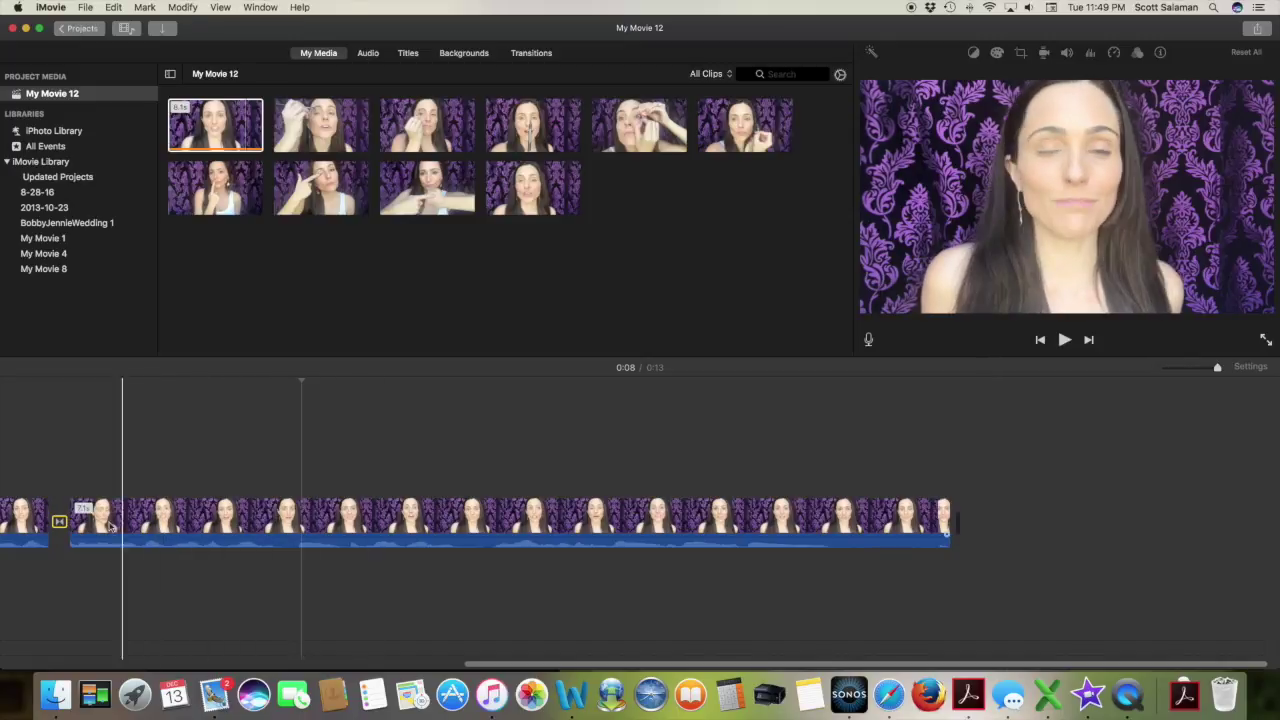
pyautogui.click(410, 56)
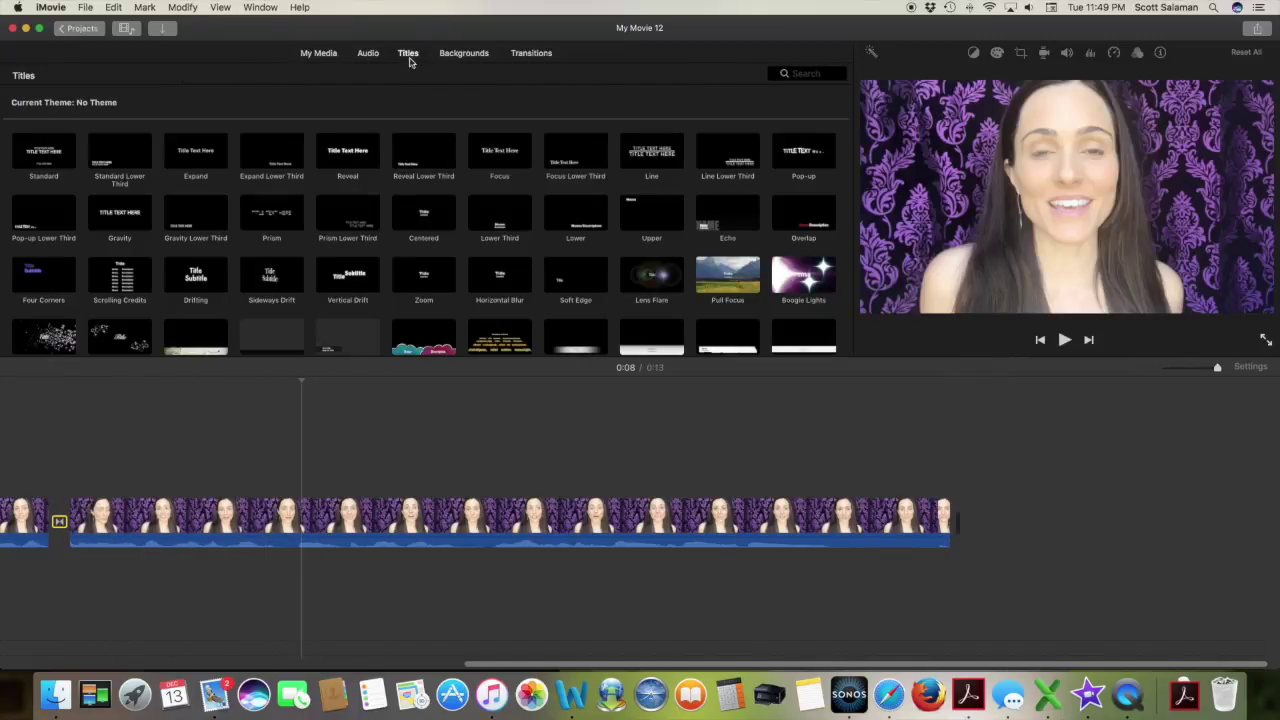
pyautogui.click(428, 165)
pyautogui.moveTo(430, 163); pyautogui.dragTo(268, 485)
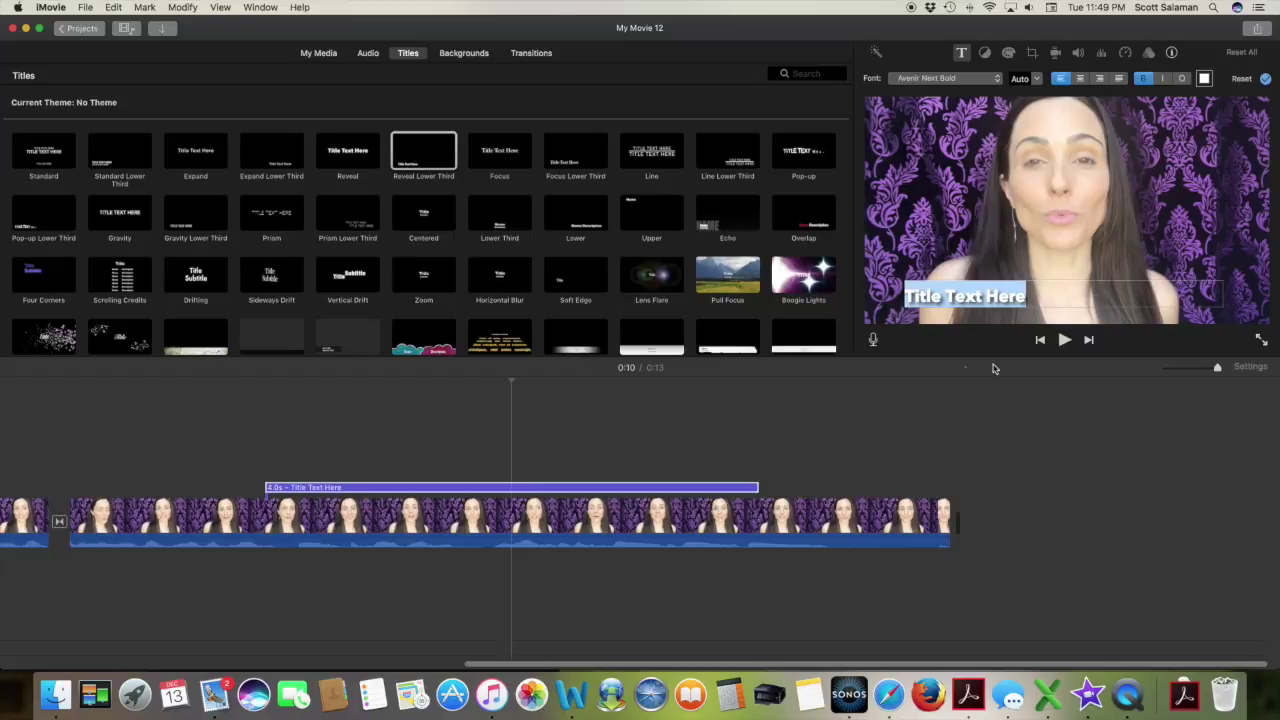
# Replace the lower-third title's placeholder text with "Moodstruck Addiction Palette 1"
pyautogui.press('BackSpace')
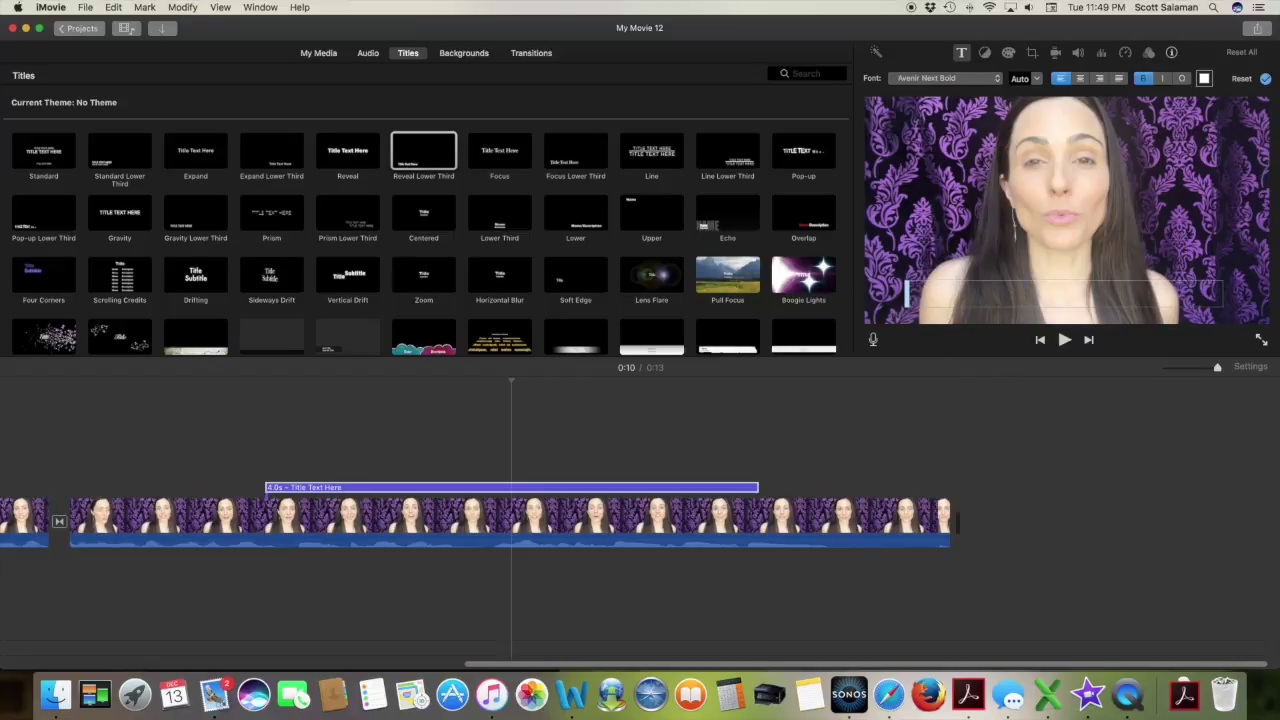
pyautogui.write('Moodstruck A')
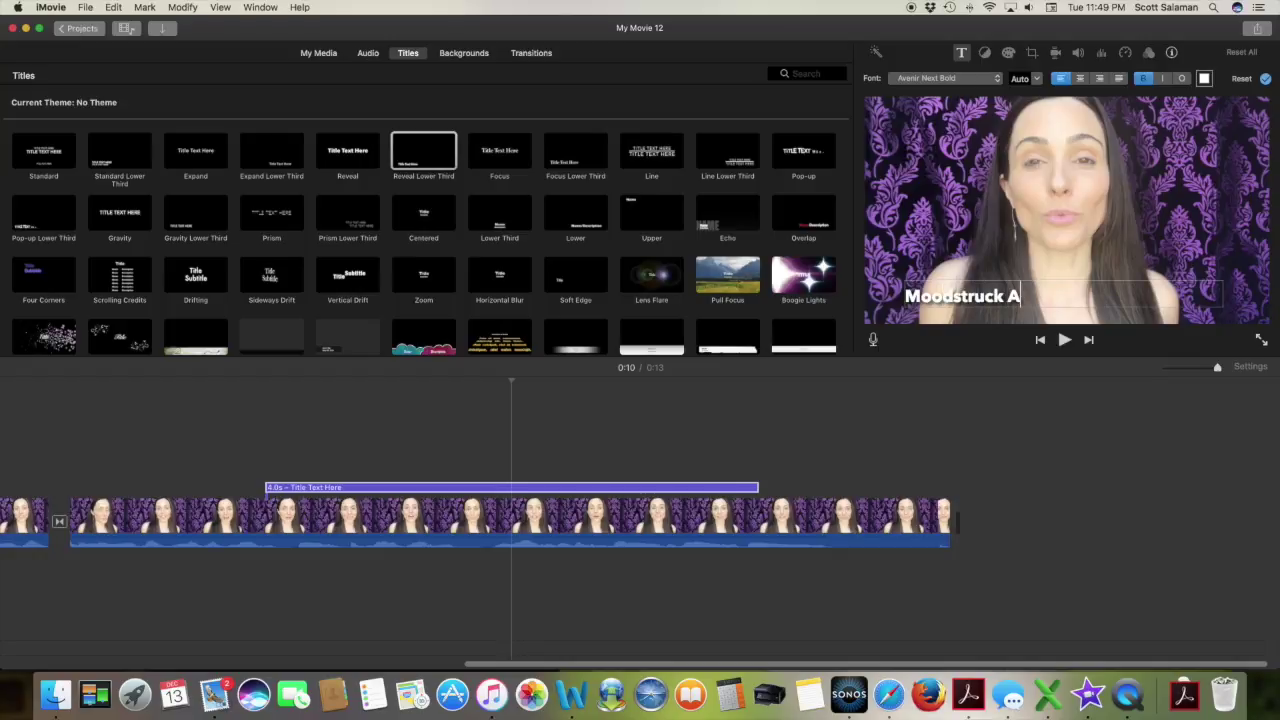
pyautogui.write('ddiction Pal')
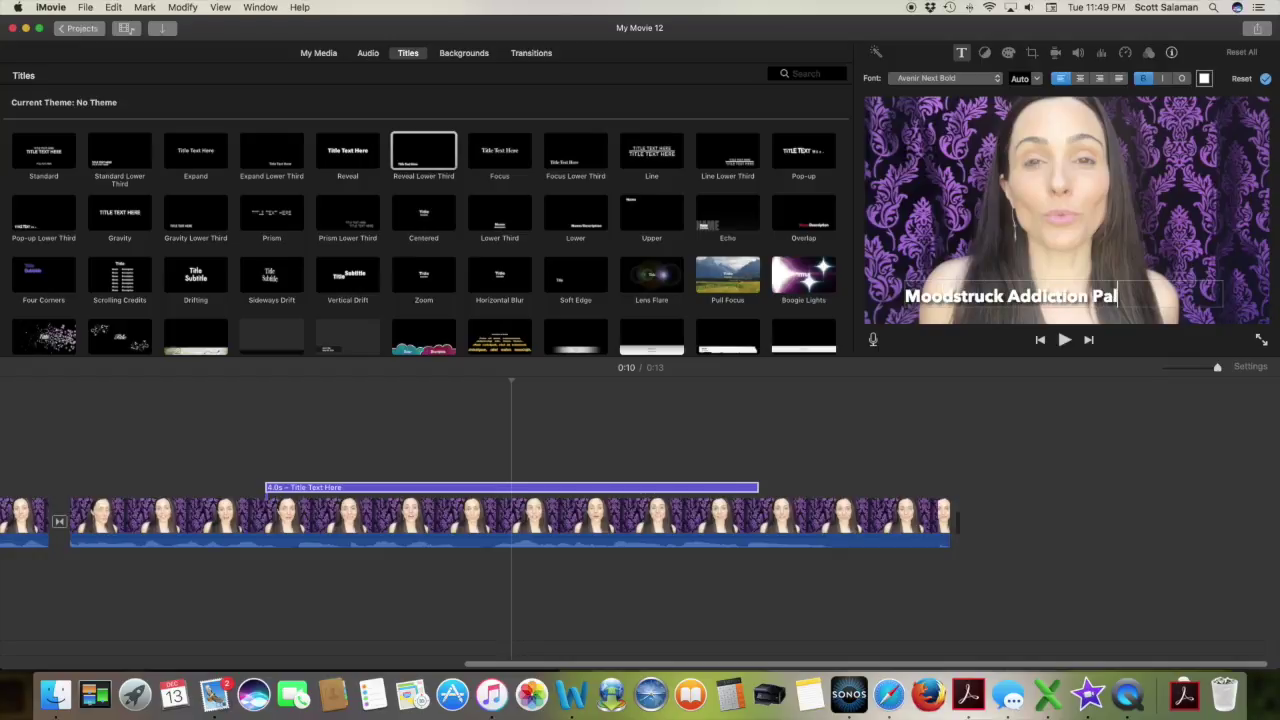
pyautogui.write('ette')
# Try purple as the text color of the lower-third title
pyautogui.click(1205, 79)
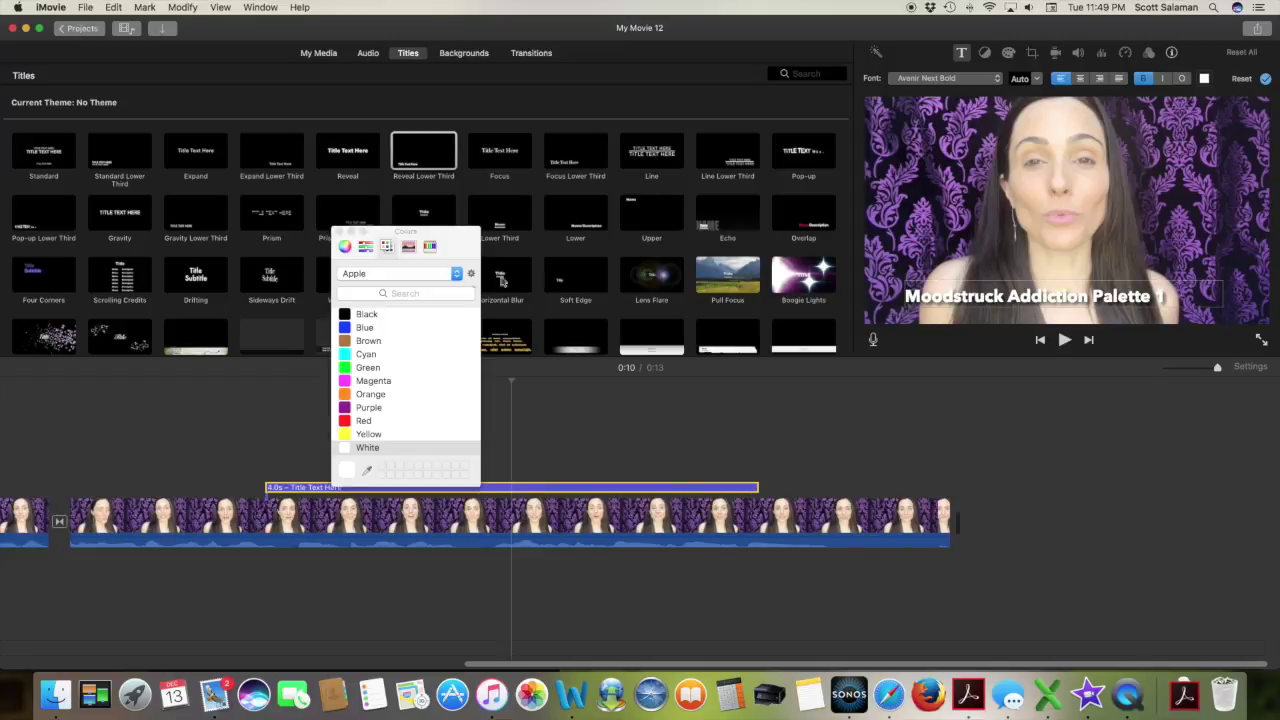
pyautogui.click(368, 407)
pyautogui.press('super+z')
# Right-align the lower-third title's text, apply the outline style to it, and close the color picker
pyautogui.click(1100, 79)
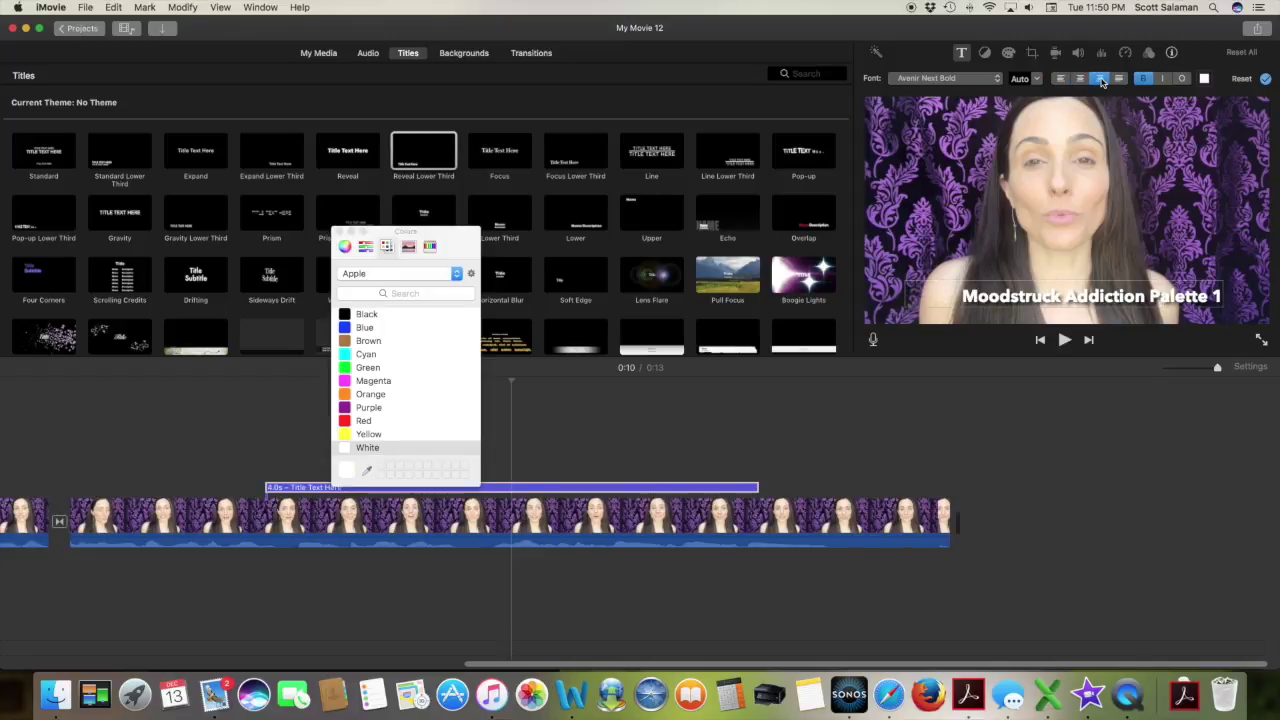
pyautogui.click(1205, 81)
pyautogui.click(1181, 79)
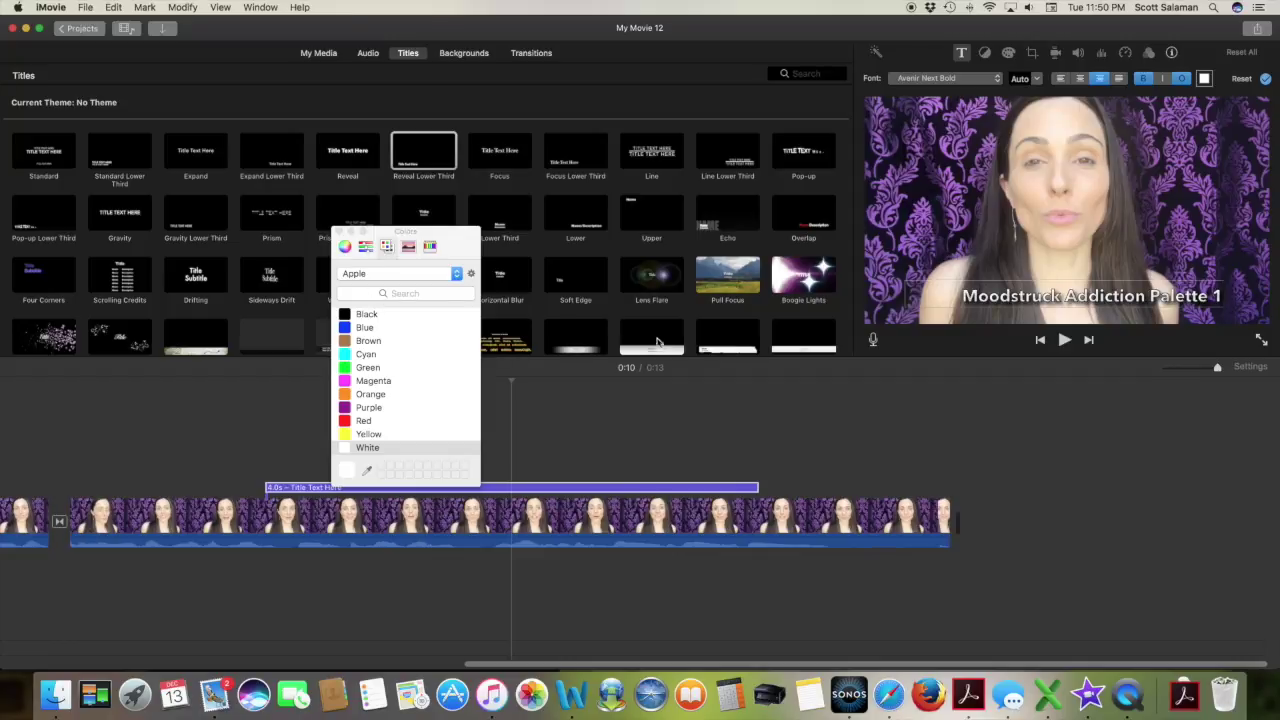
pyautogui.click(619, 488)
pyautogui.click(337, 231)
# Play the movie from the start of the lower-third title to preview how it appears over the clip
pyautogui.click(436, 490)
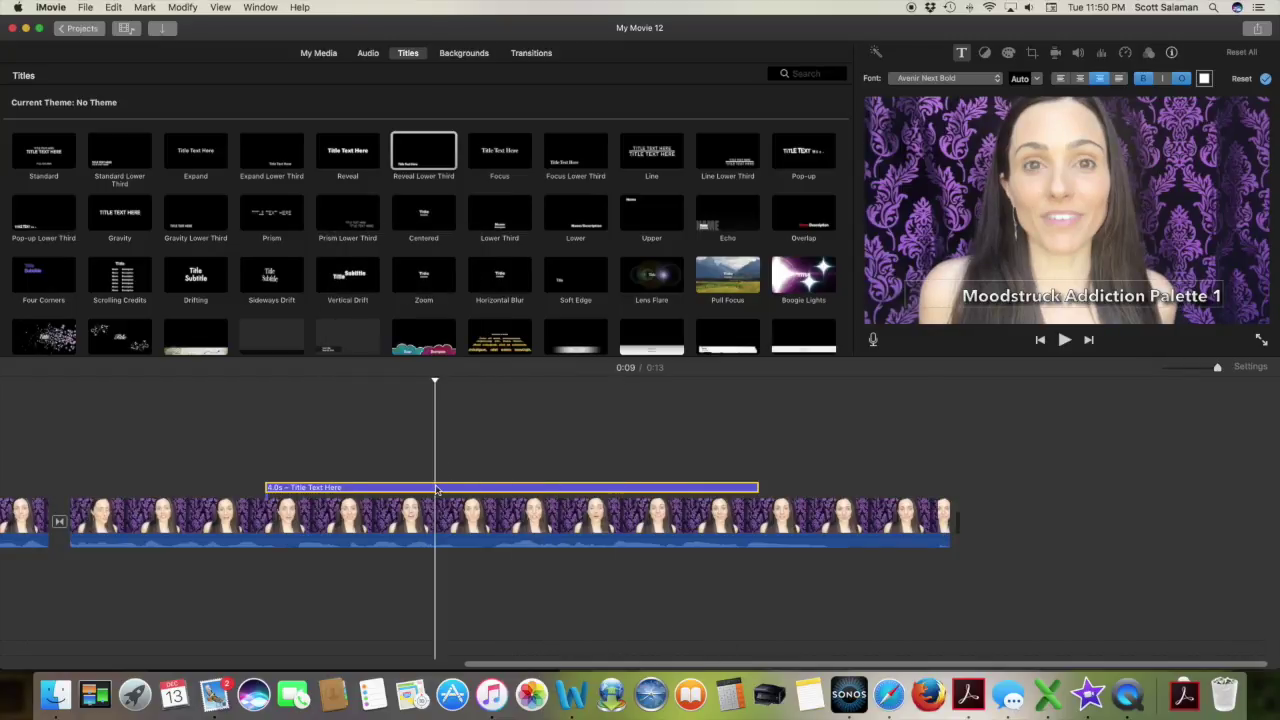
pyautogui.click(271, 496)
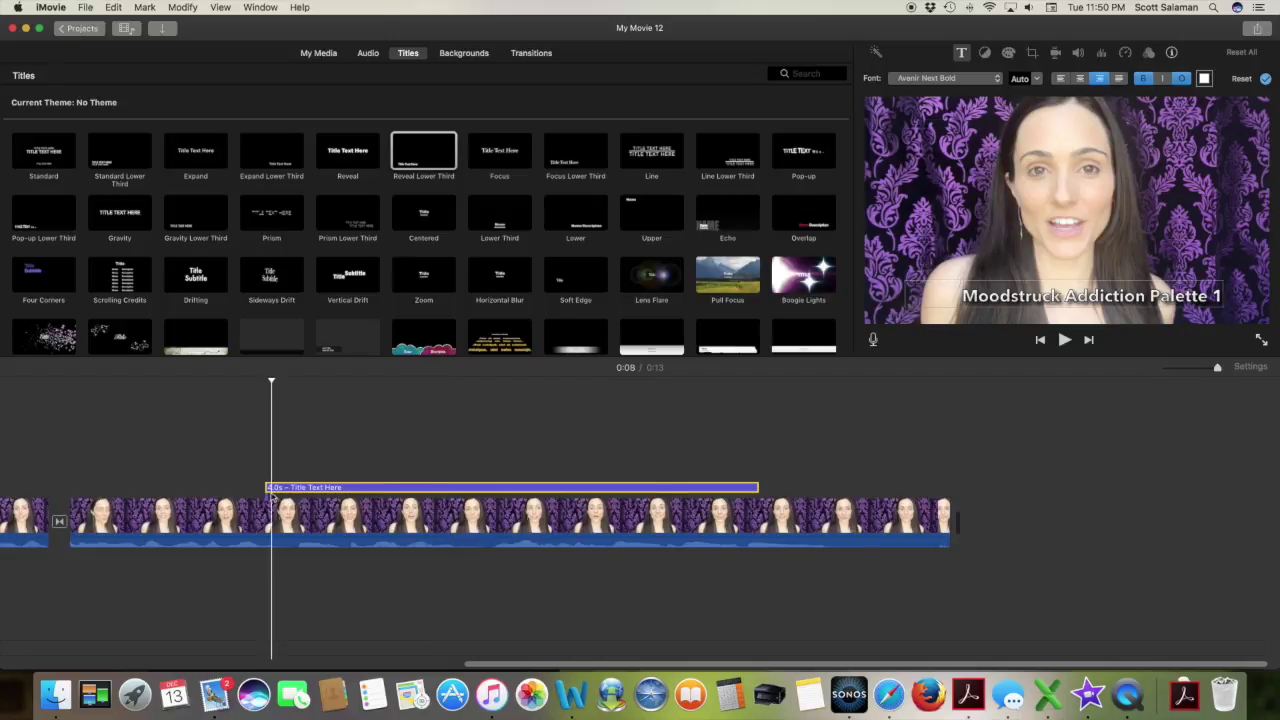
pyautogui.press('space')
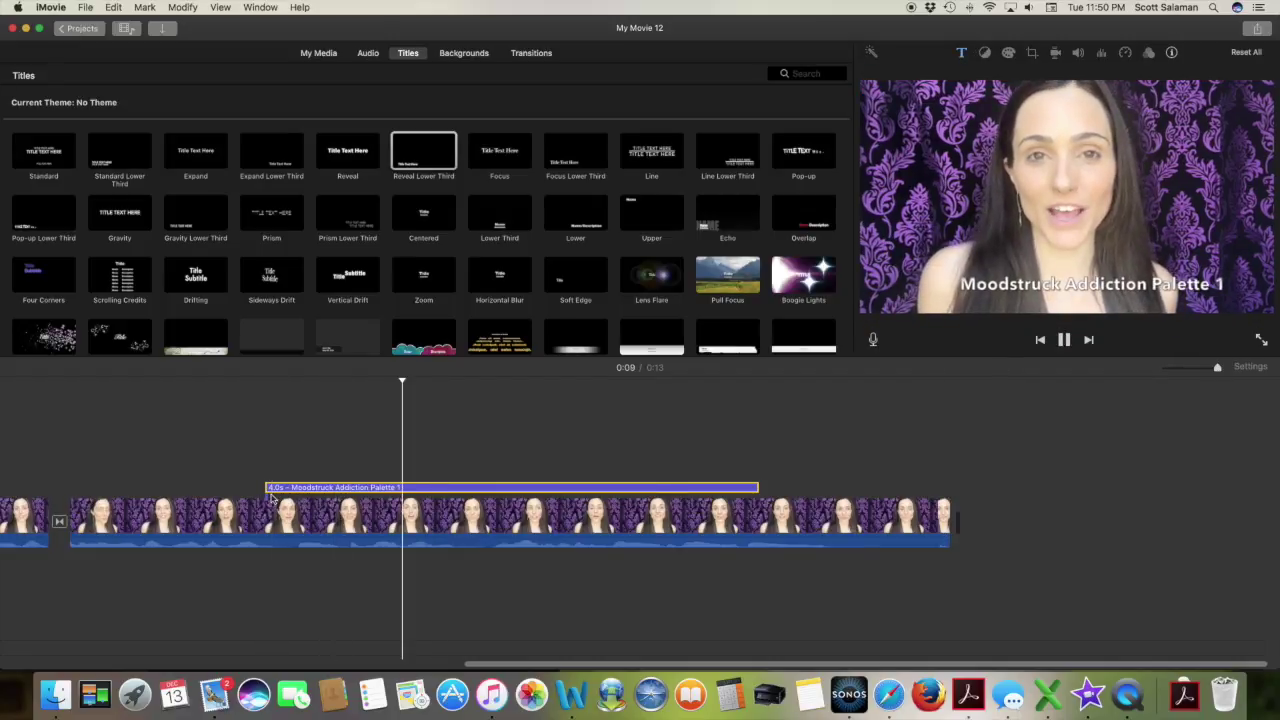
pyautogui.press('space')
# Lengthen the "Moodstruck Addiction Palette 1" title to 5.2 s and shorten the opening title card to 2.3 s
pyautogui.click(473, 490)
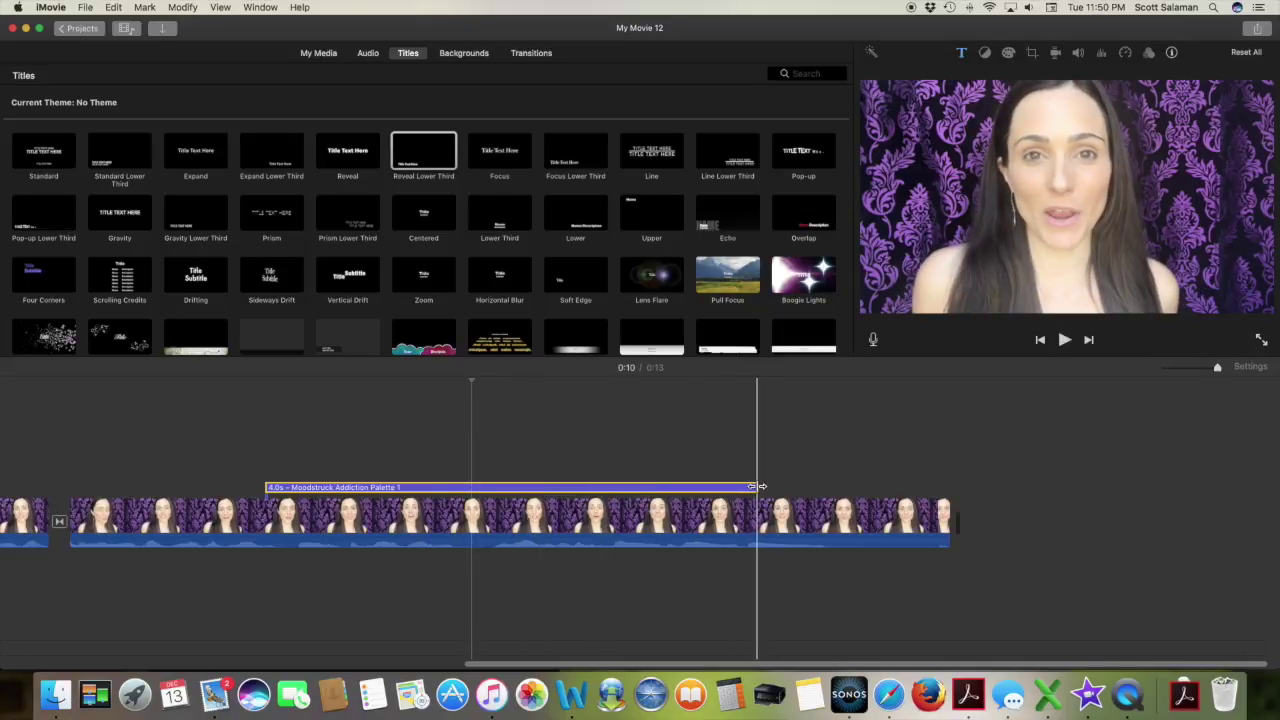
pyautogui.moveTo(757, 486); pyautogui.dragTo(899, 486)
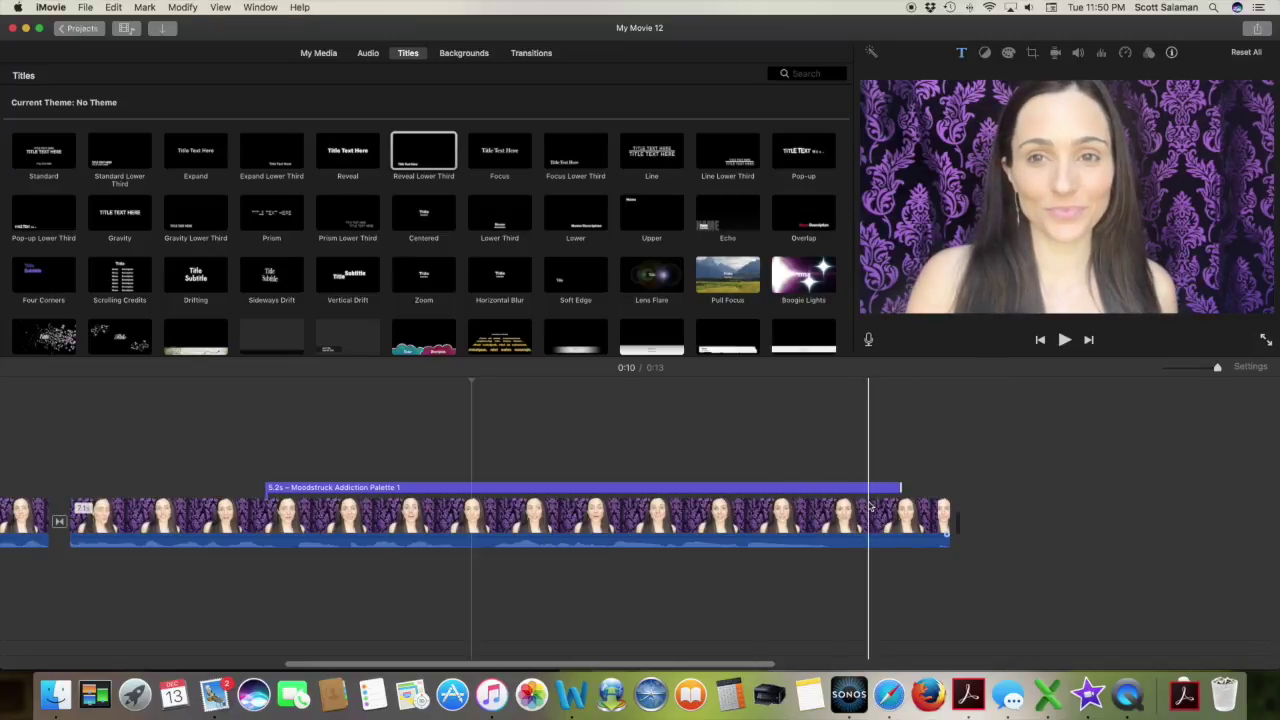
pyautogui.hscroll(-10, 870, 505)
pyautogui.click(379, 512)
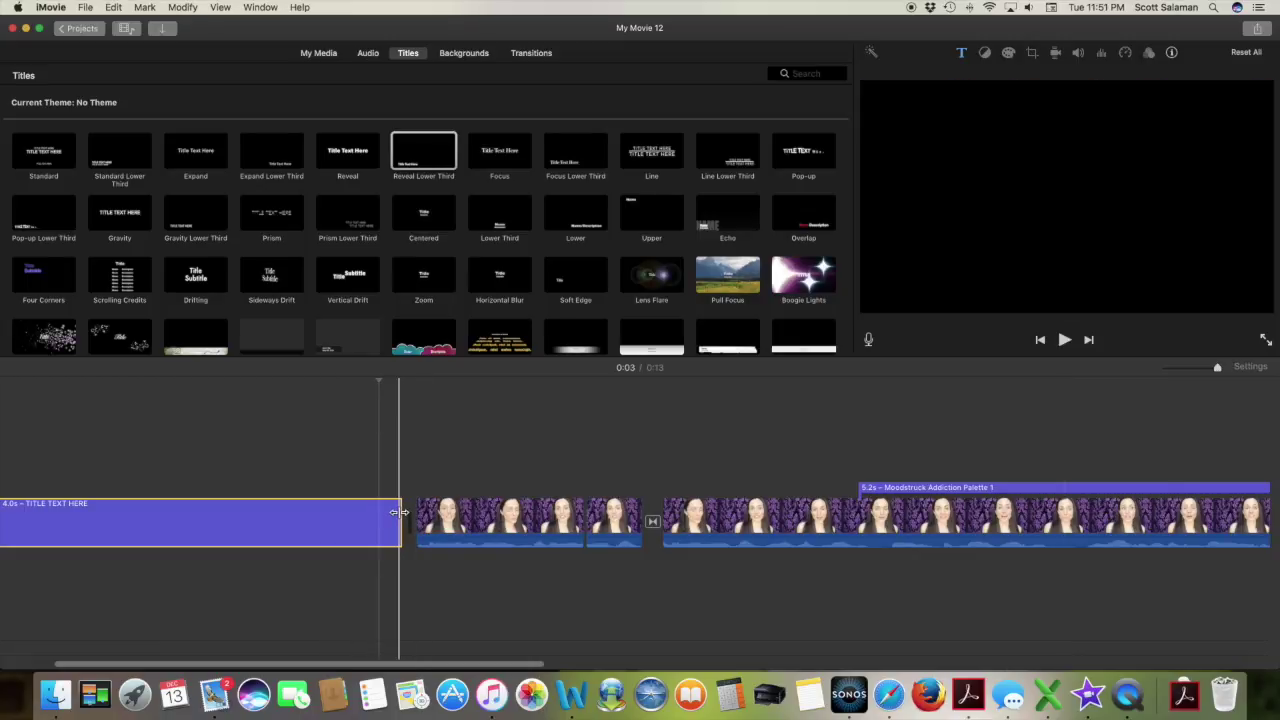
pyautogui.moveTo(398, 512); pyautogui.dragTo(185, 523)
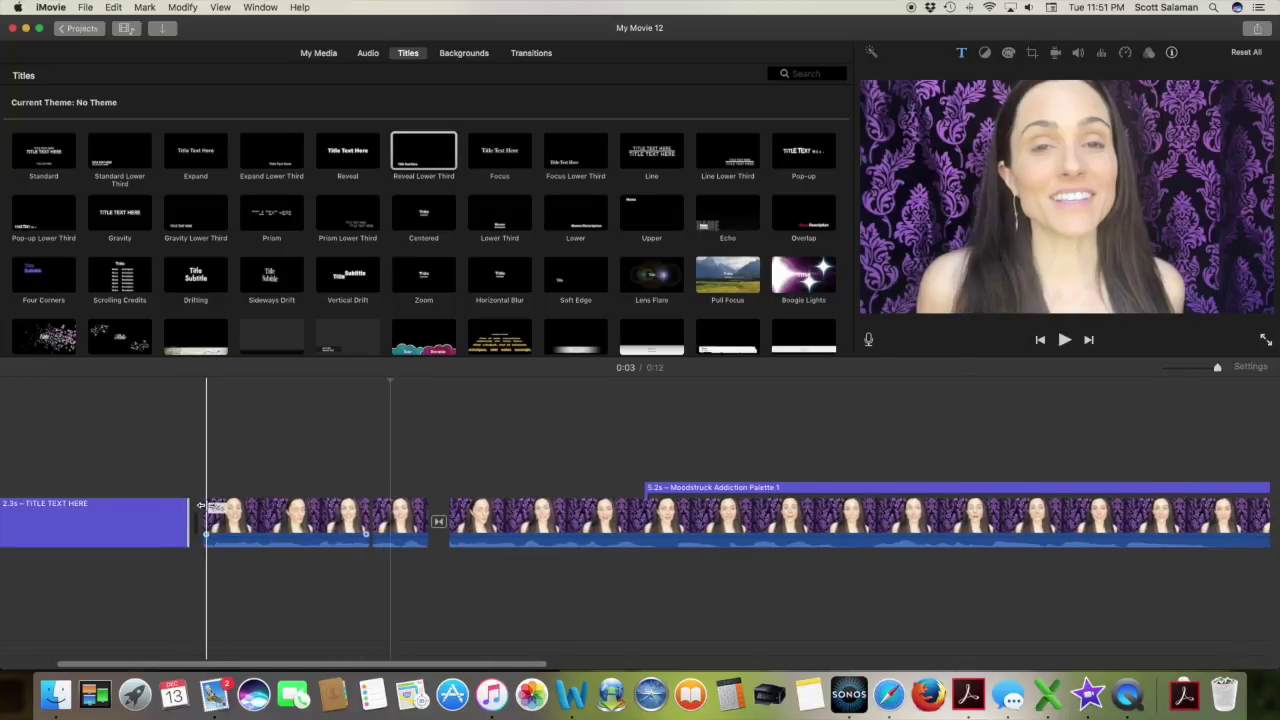
# Play the start of the first video clip after the opening title and trim its beginning so it lasts 1.3 s
pyautogui.press('space')
pyautogui.press('space')
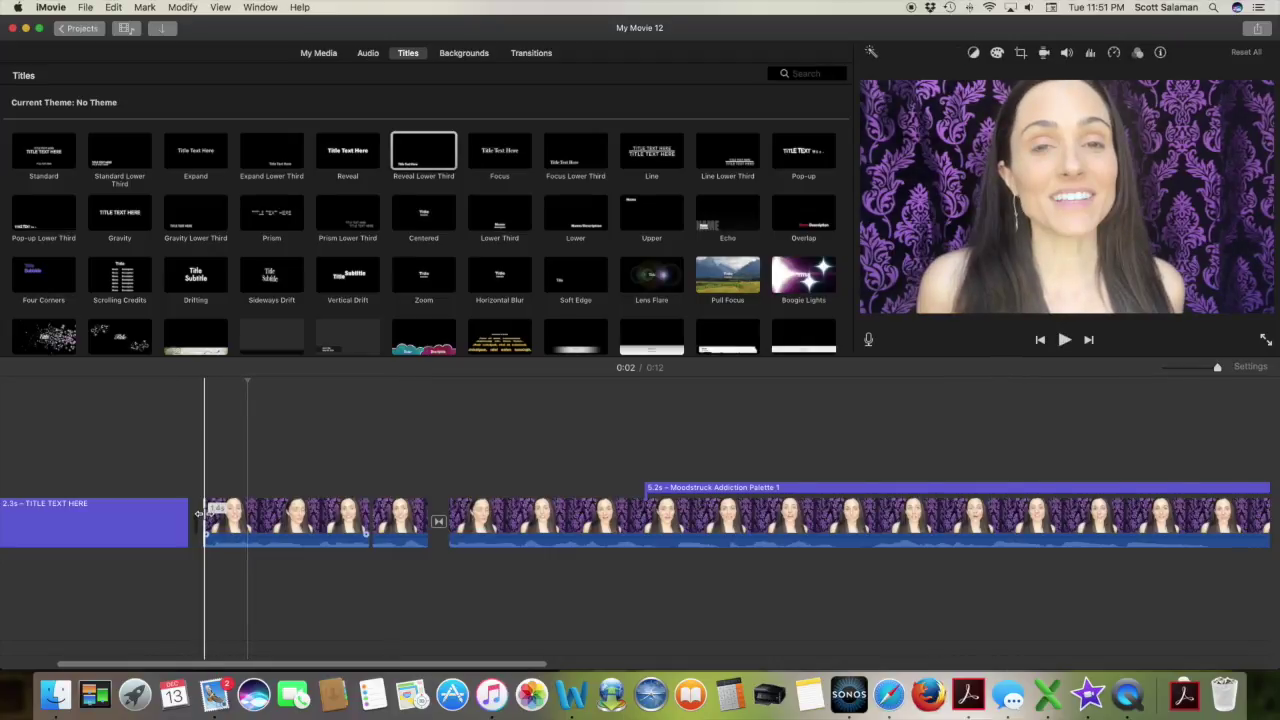
pyautogui.moveTo(199, 513); pyautogui.dragTo(212, 513)
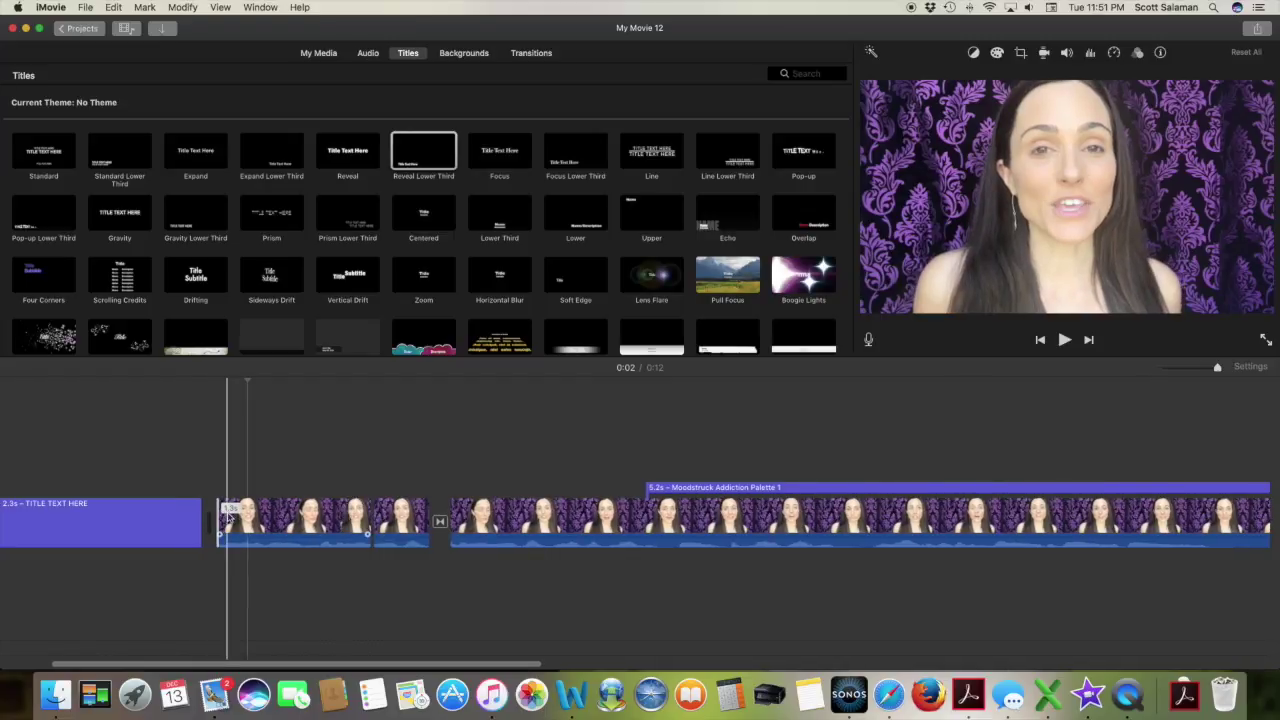
pyautogui.hscroll(10, 228, 516)
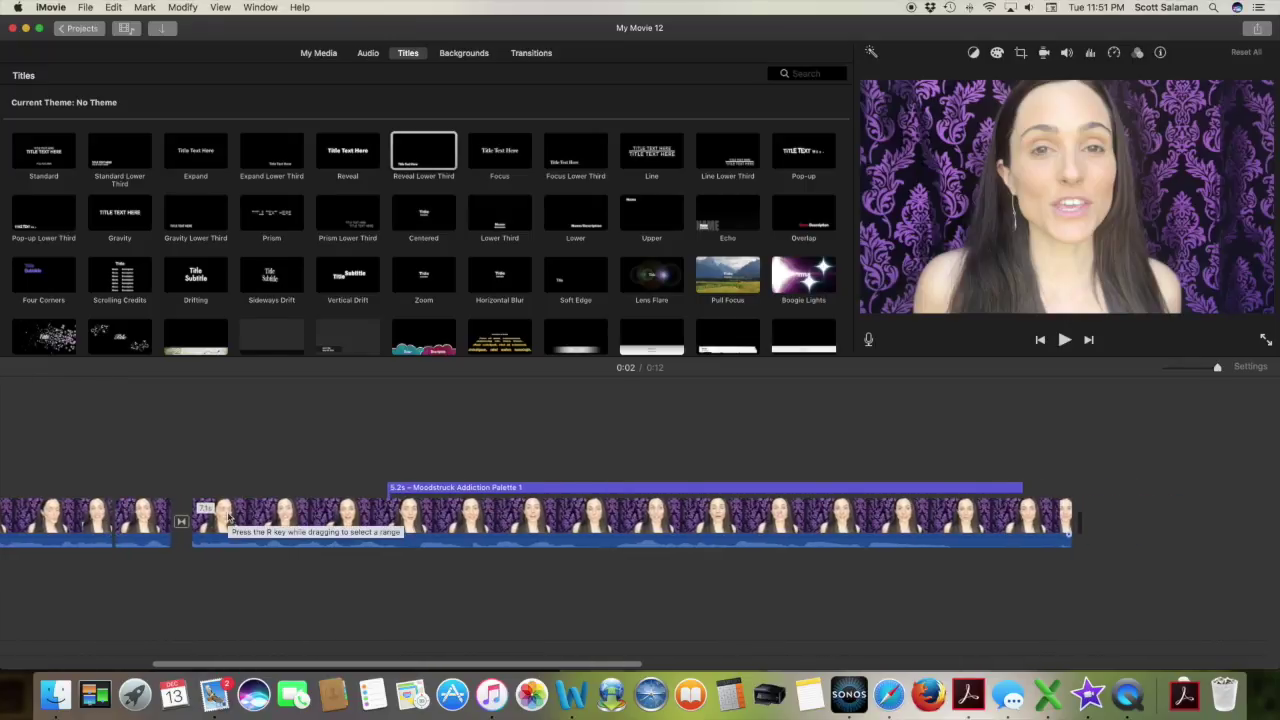
pyautogui.click(540, 54)
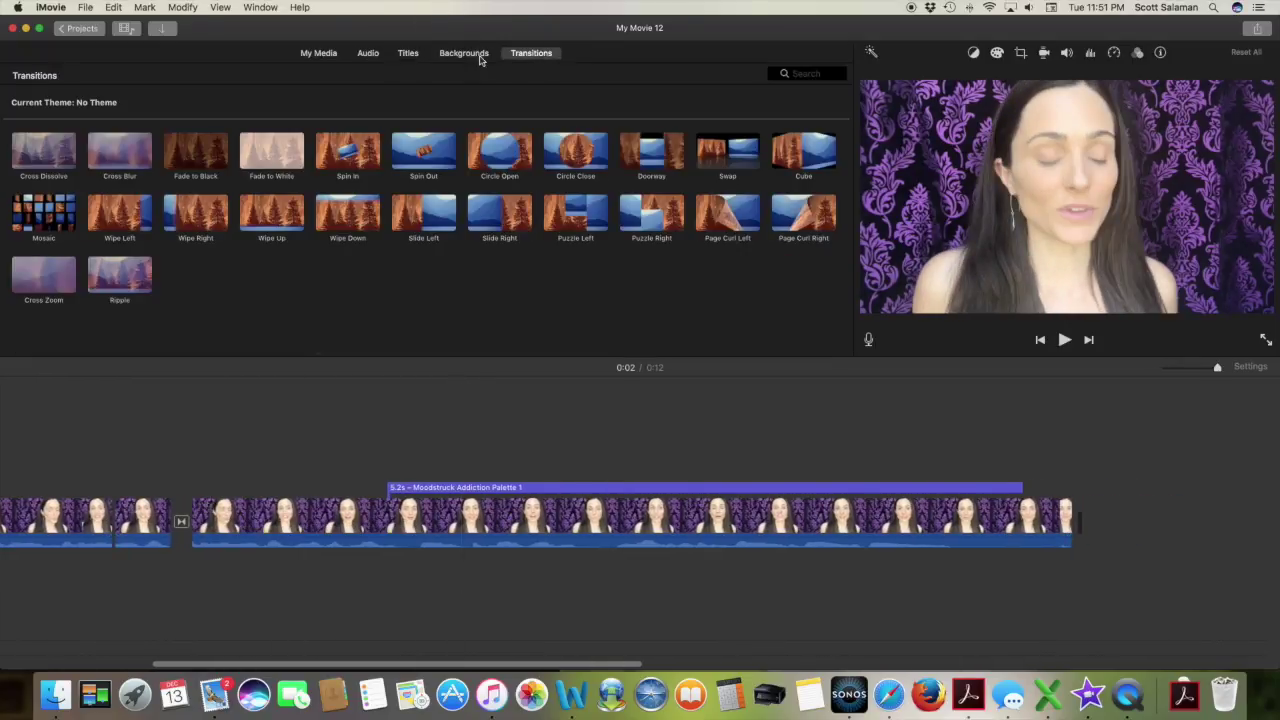
pyautogui.click(472, 56)
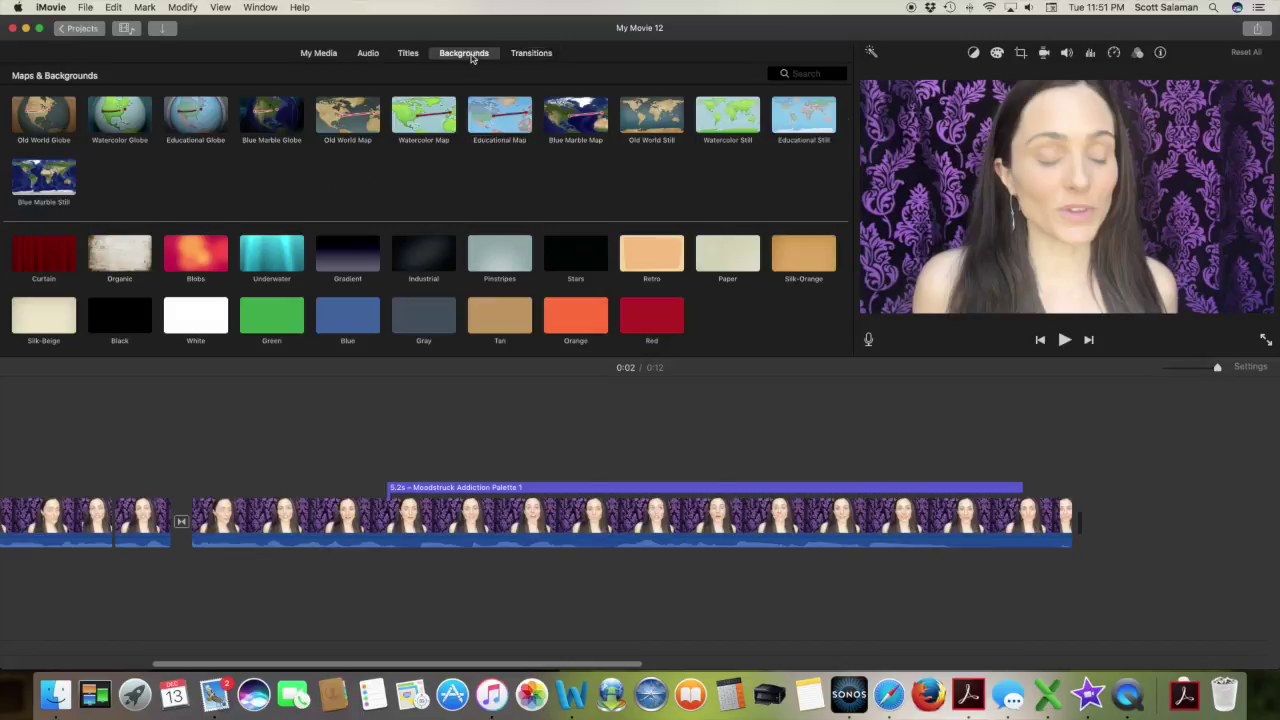
pyautogui.click(409, 55)
# Audition the Dolce Vita, Starlight Lounge and Vintage News Medium jingles and look through the rest of the sound effects
pyautogui.click(369, 54)
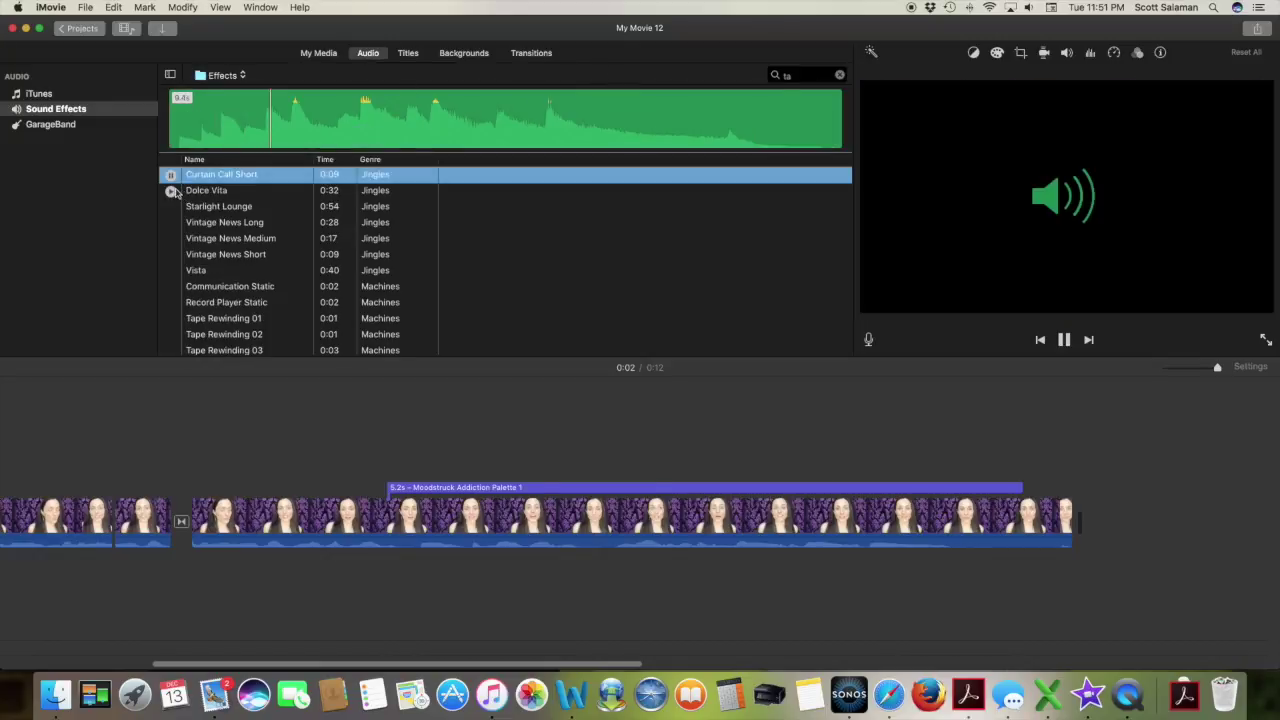
pyautogui.click(171, 191)
pyautogui.click(171, 208)
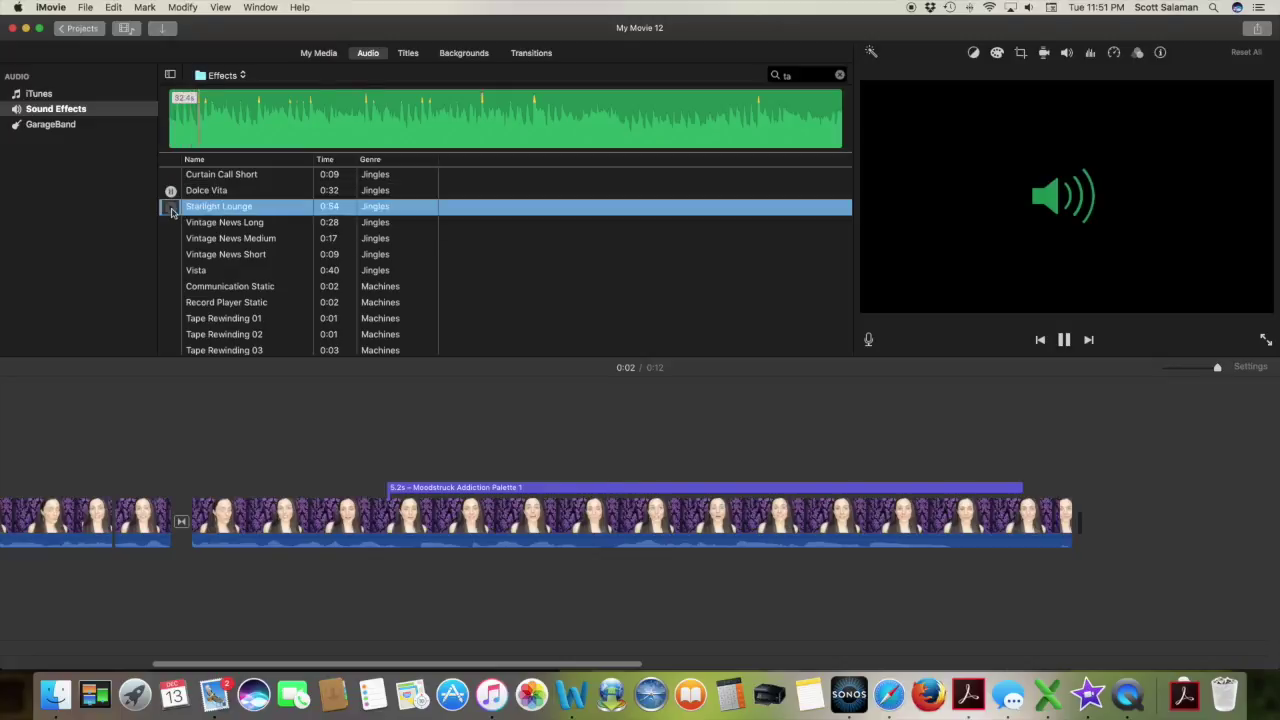
pyautogui.click(171, 239)
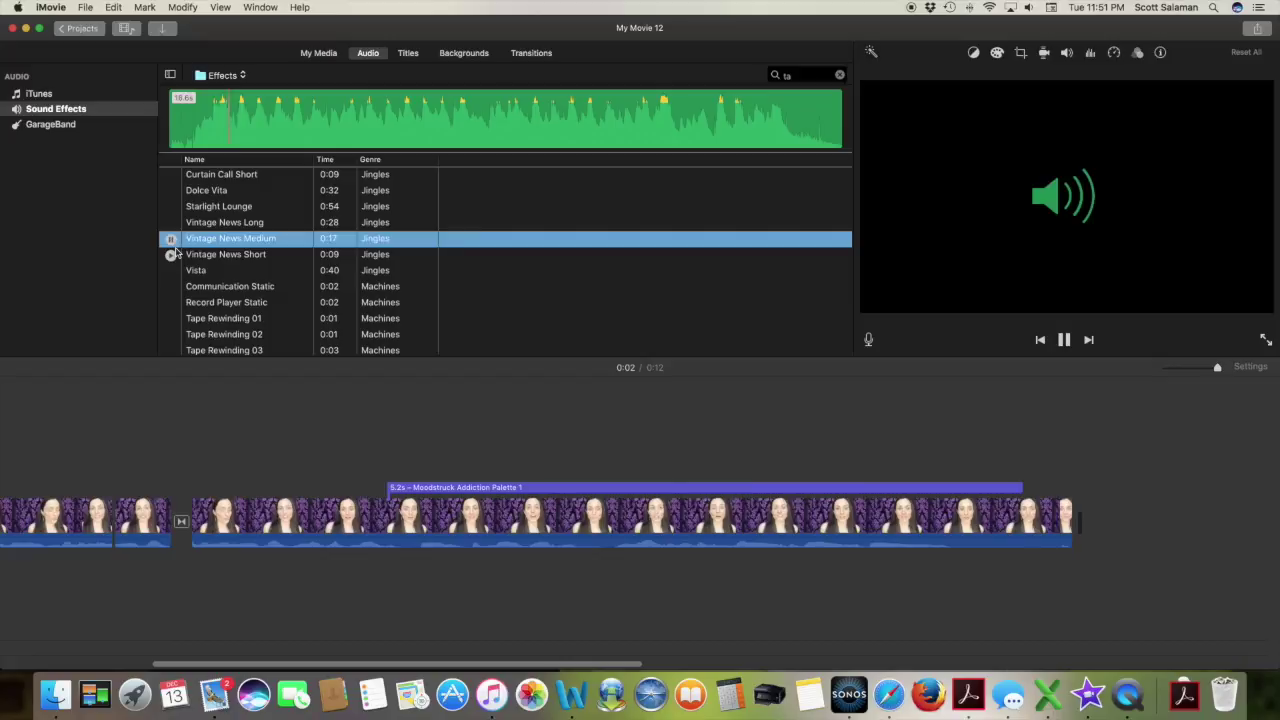
pyautogui.press('space')
pyautogui.scroll(-20, 191, 320)
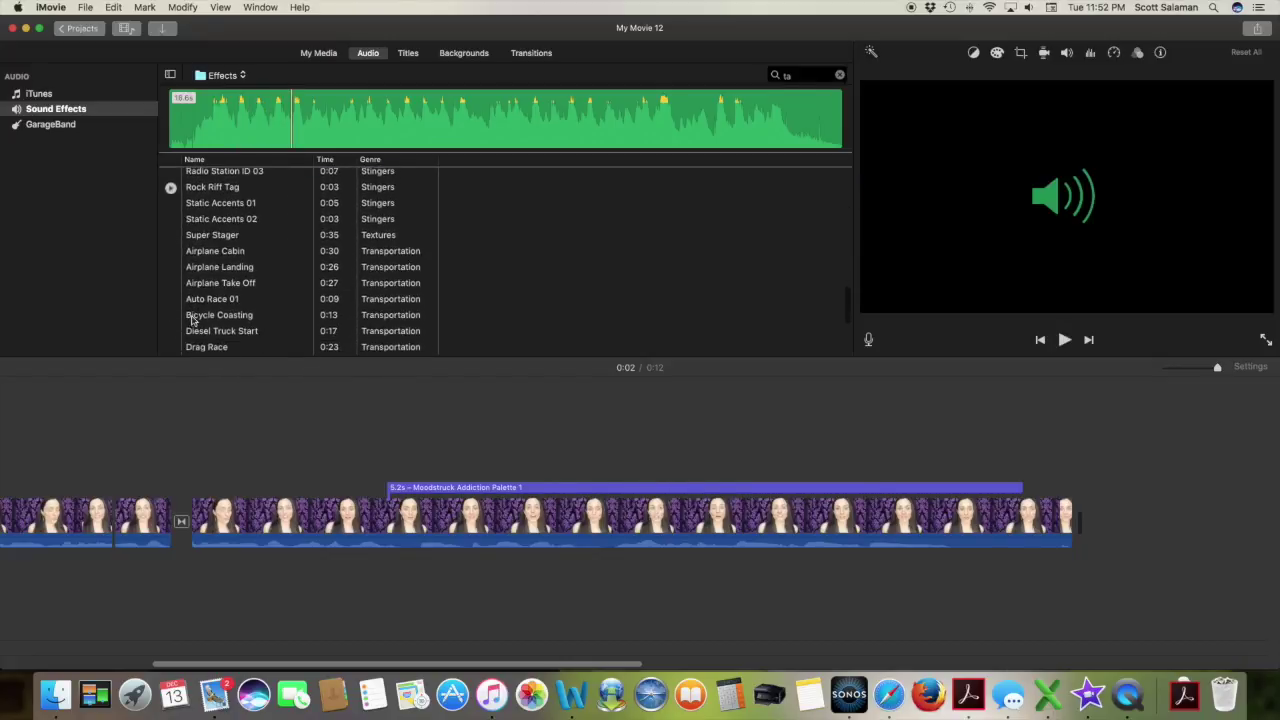
pyautogui.scroll(-3, 193, 320)
pyautogui.scroll(5, 193, 320)
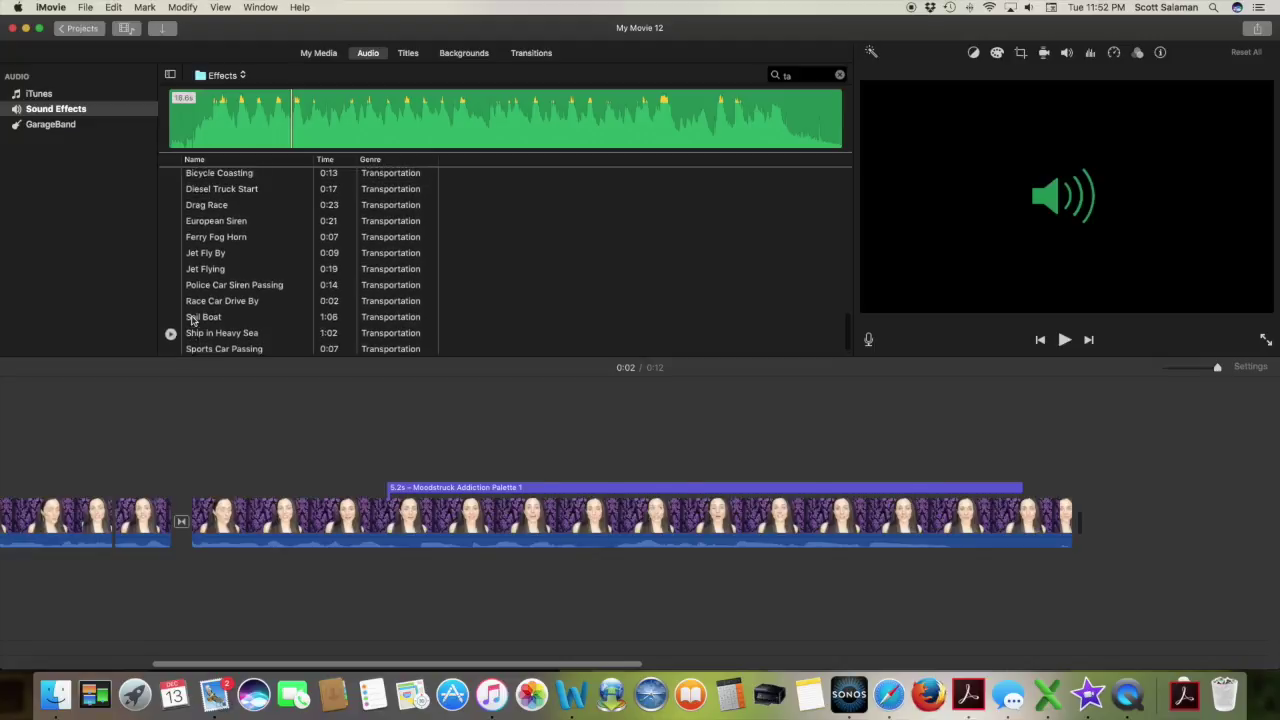
pyautogui.scroll(20, 193, 320)
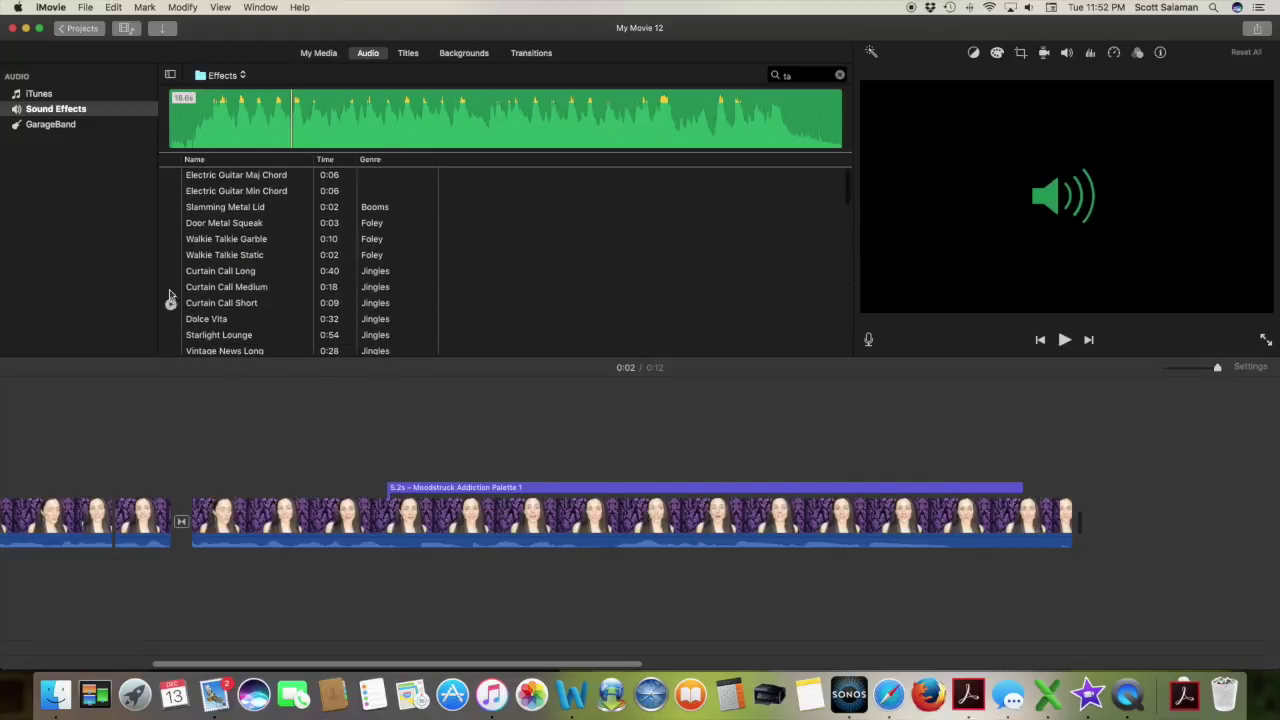
# Search the iTunes audio library for "big pimpin"
pyautogui.click(45, 123)
pyautogui.click(40, 95)
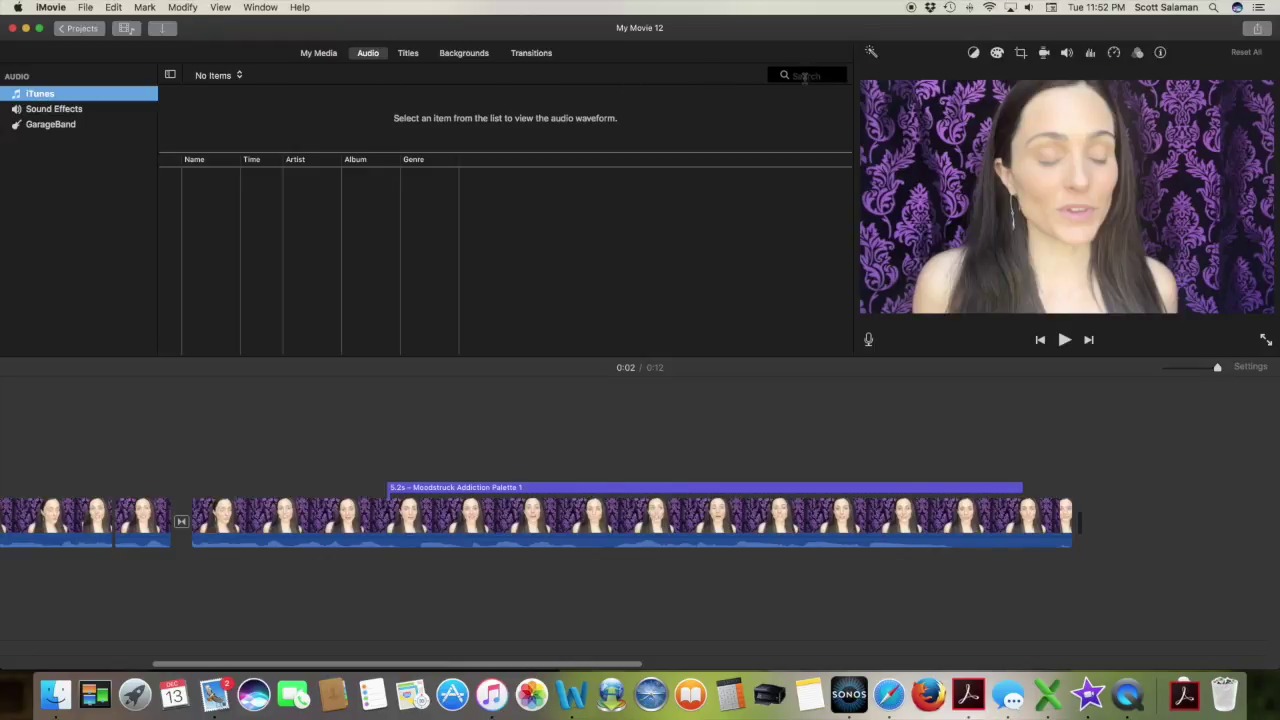
pyautogui.click(805, 77)
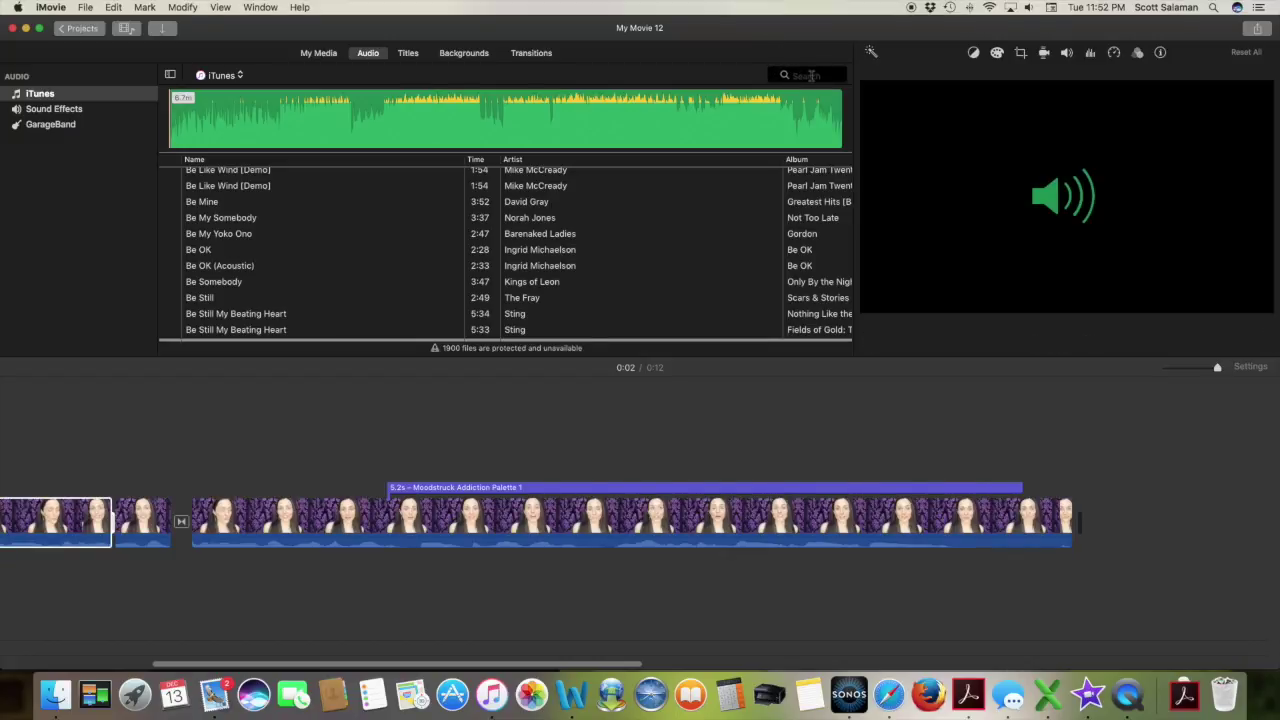
pyautogui.click(801, 76)
pyautogui.write('big pimpin')
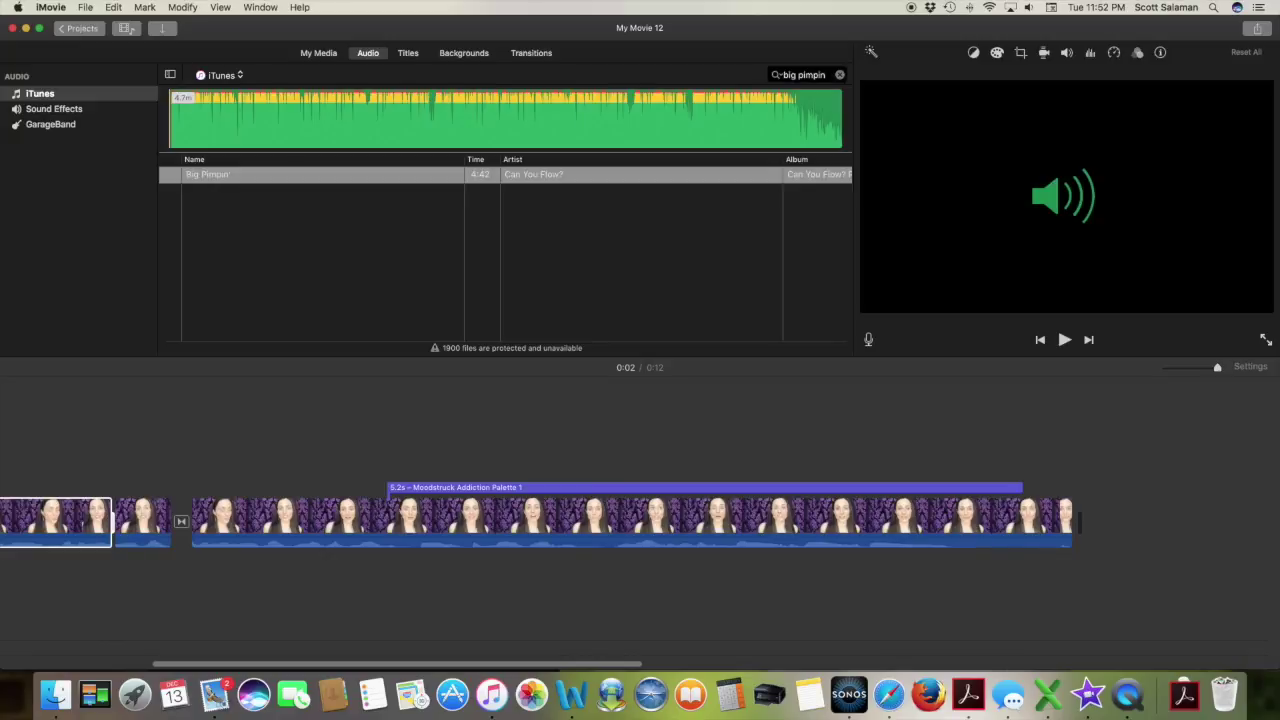
# Add the song Big Pimpin' under the video, starting midway through the first clip, and try to move its start earlier
pyautogui.click(200, 176)
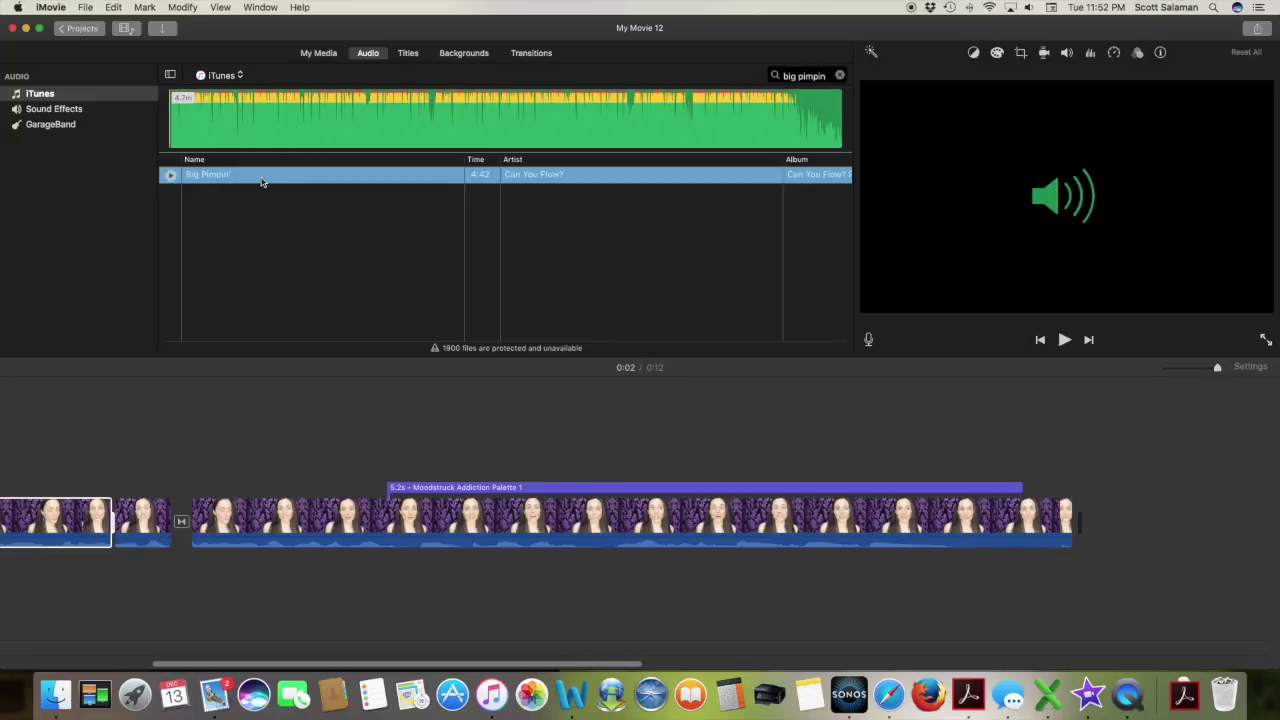
pyautogui.moveTo(252, 177); pyautogui.dragTo(47, 392)
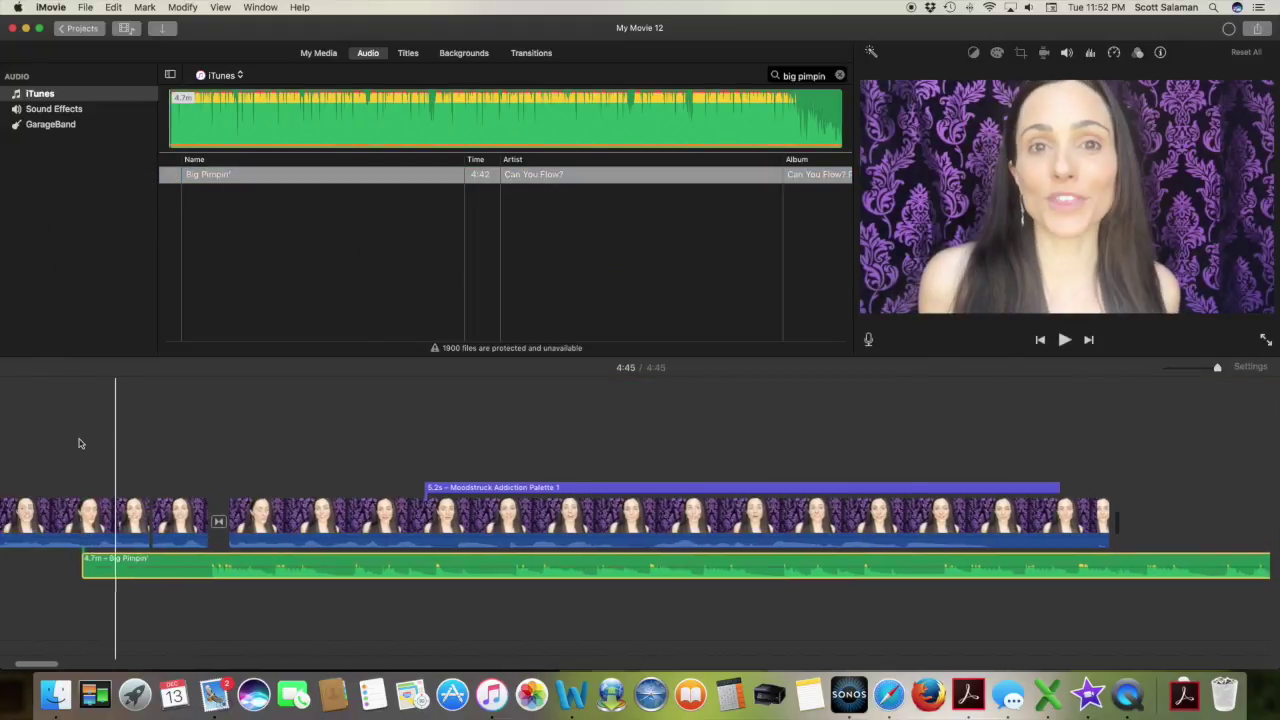
pyautogui.hscroll(-5, 80, 443)
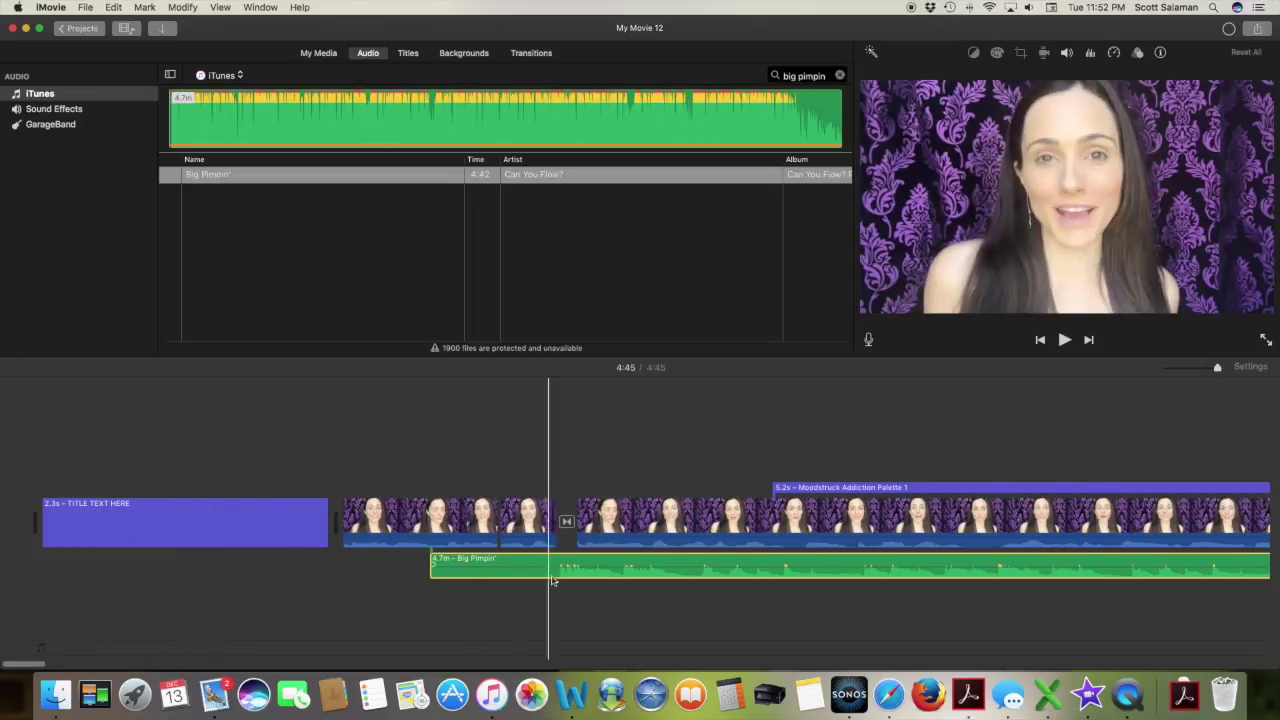
pyautogui.moveTo(425, 560); pyautogui.dragTo(384, 568)
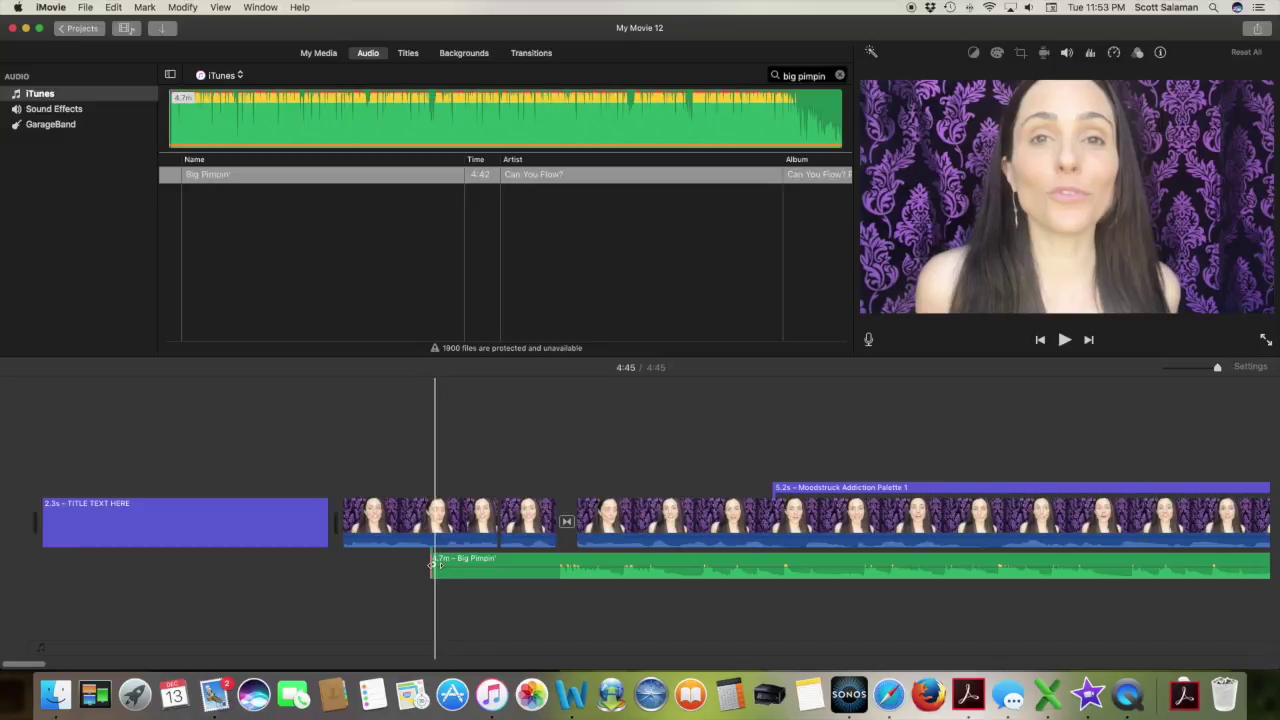
# Add a short fade-in at the start of the Big Pimpin' track and play the movie from the first video clip
pyautogui.moveTo(435, 565)
pyautogui.mouseDown()
pyautogui.moveTo(490, 571)
pyautogui.moveTo(430, 569)
pyautogui.mouseUp()
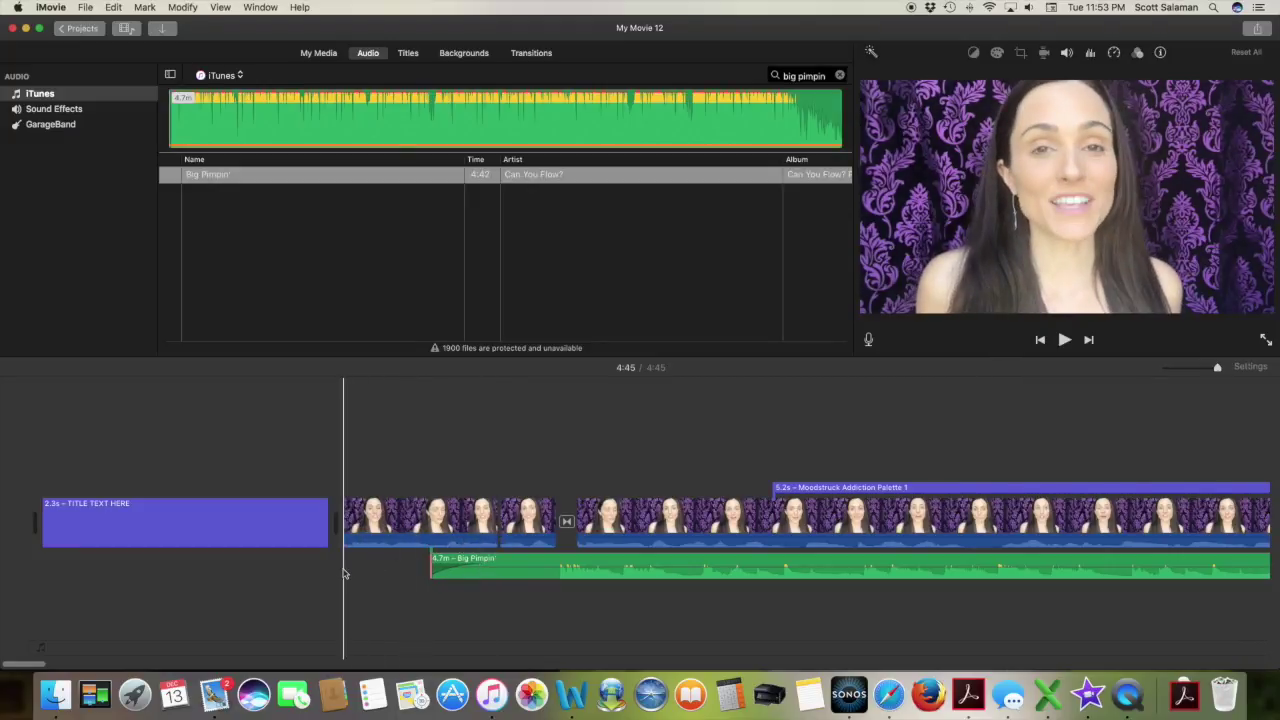
pyautogui.press('space')
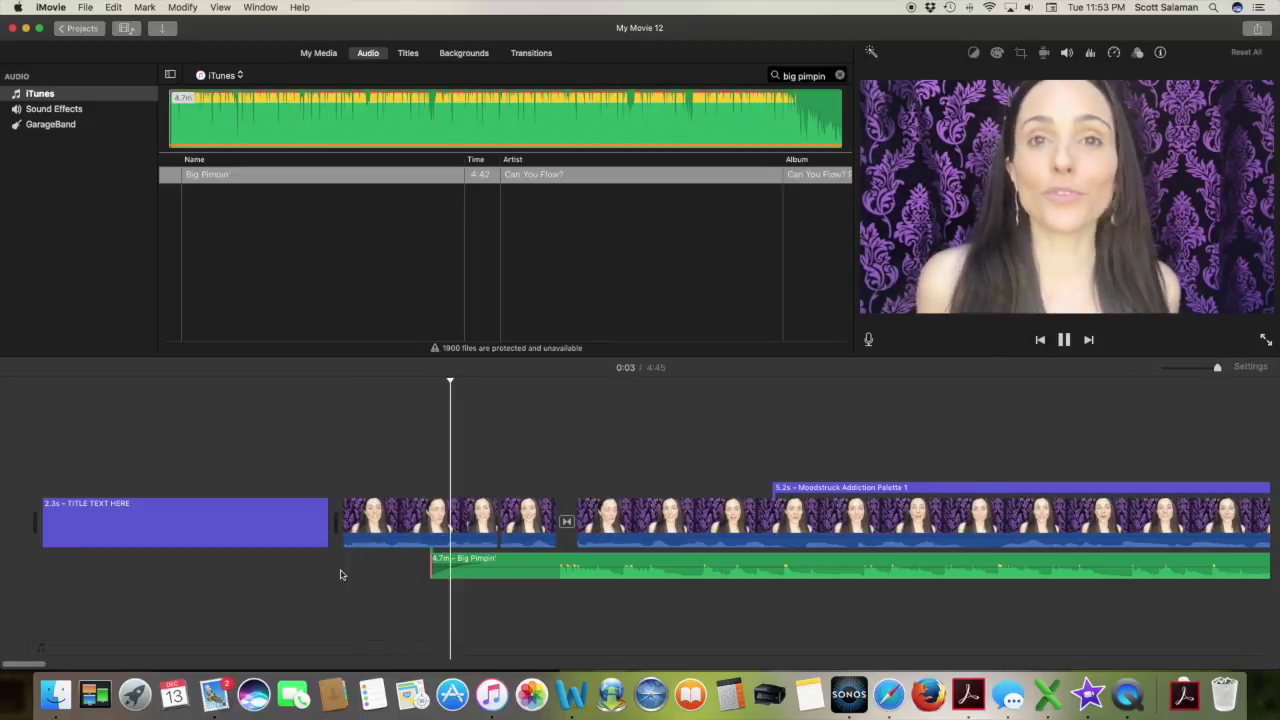
pyautogui.press('space')
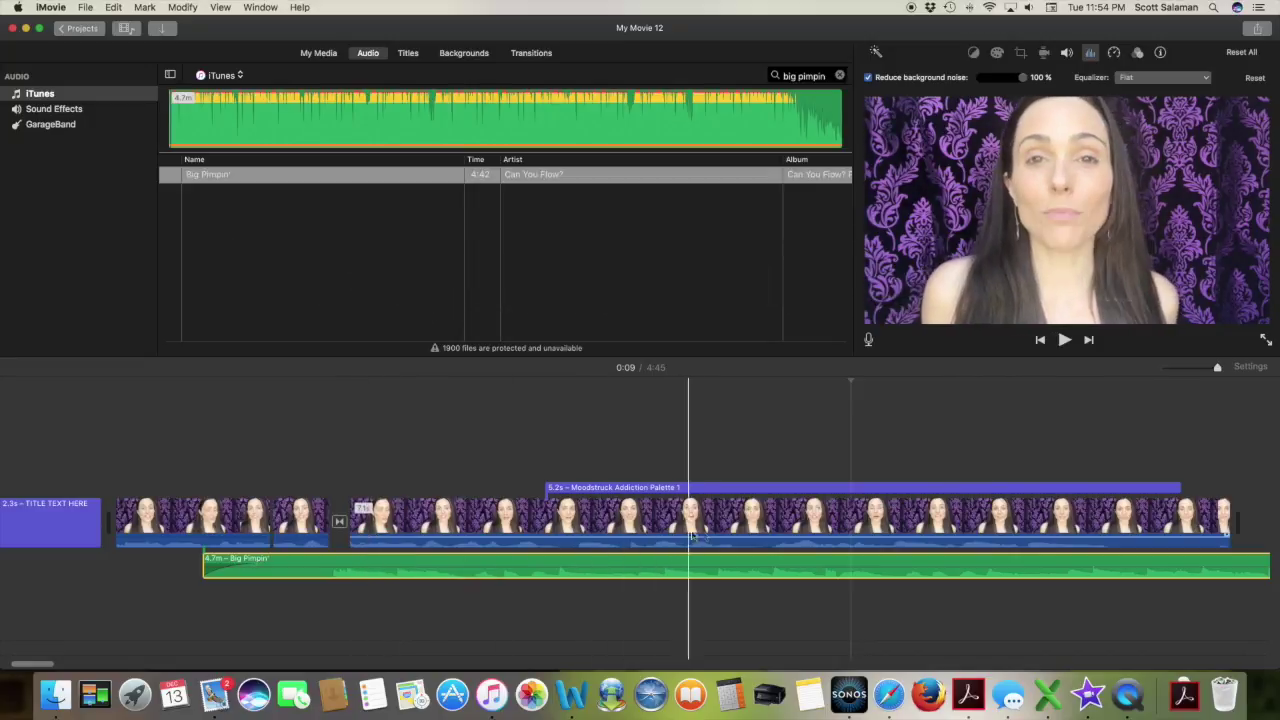
# Detach and delete the audio of the first video clip after the opening title, and play back the result
pyautogui.click(182, 545)
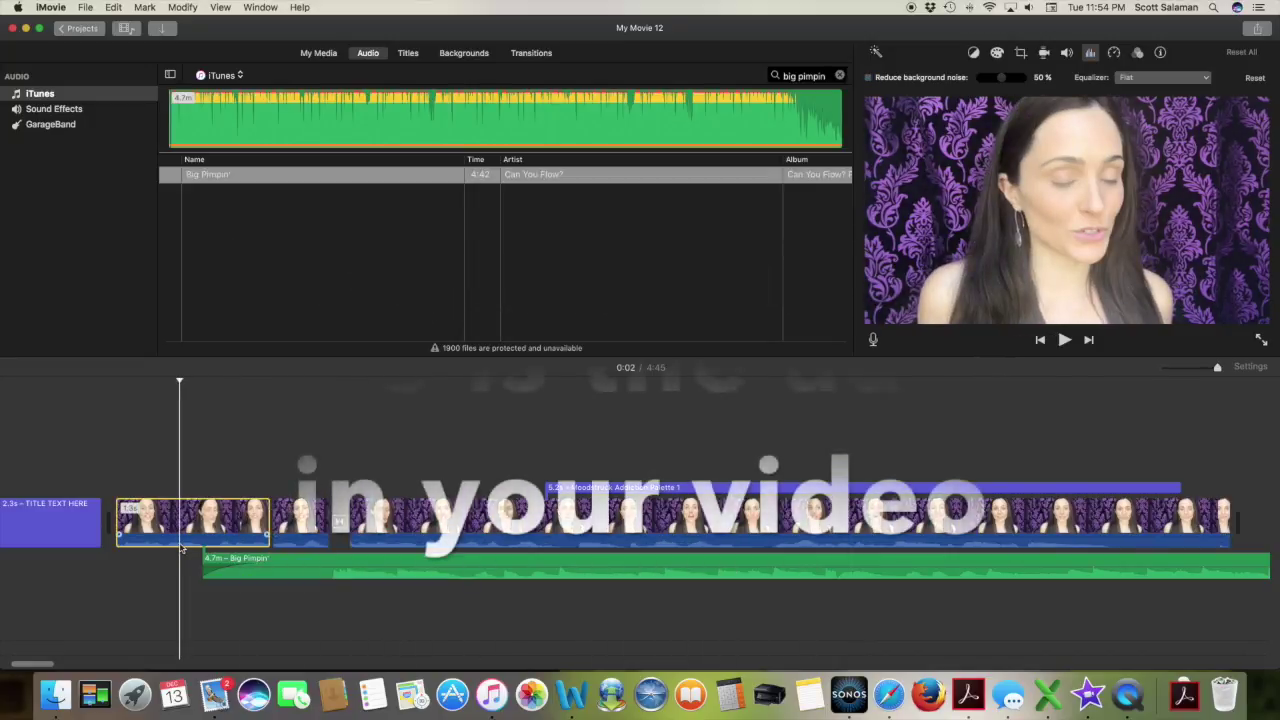
pyautogui.rightClick(170, 543)
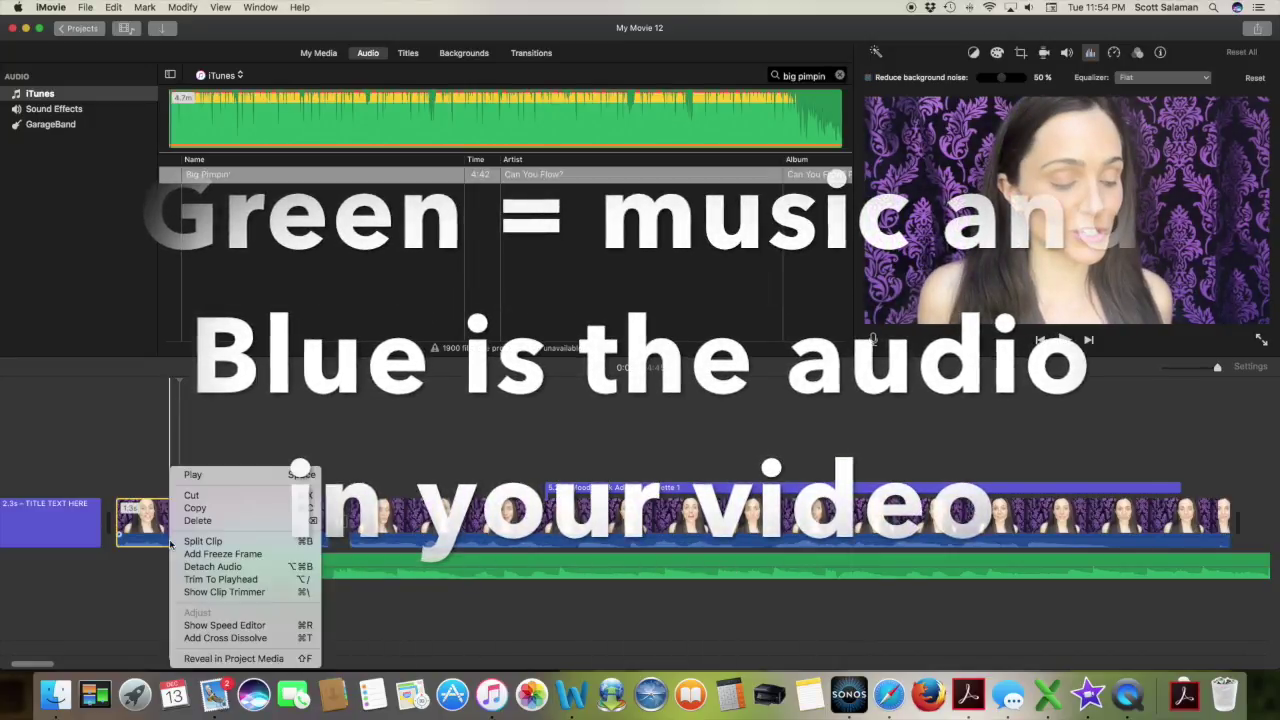
pyautogui.click(218, 567)
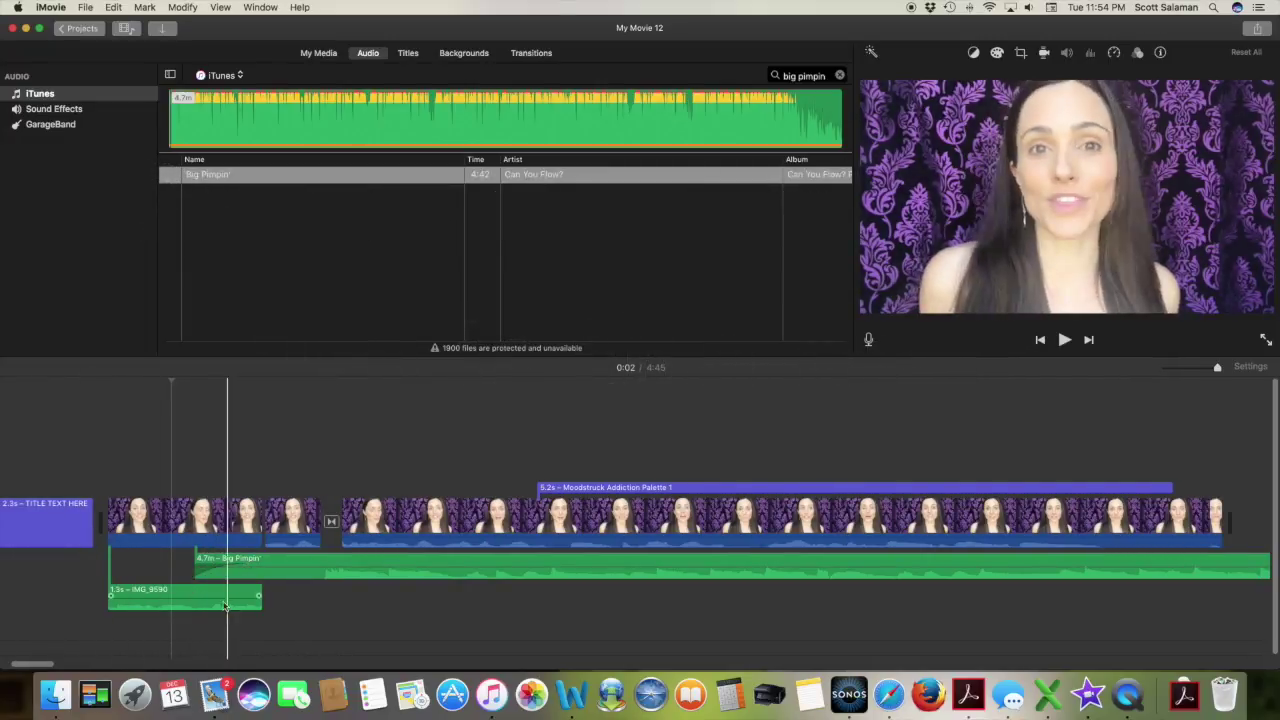
pyautogui.click(172, 594)
pyautogui.click(172, 594)
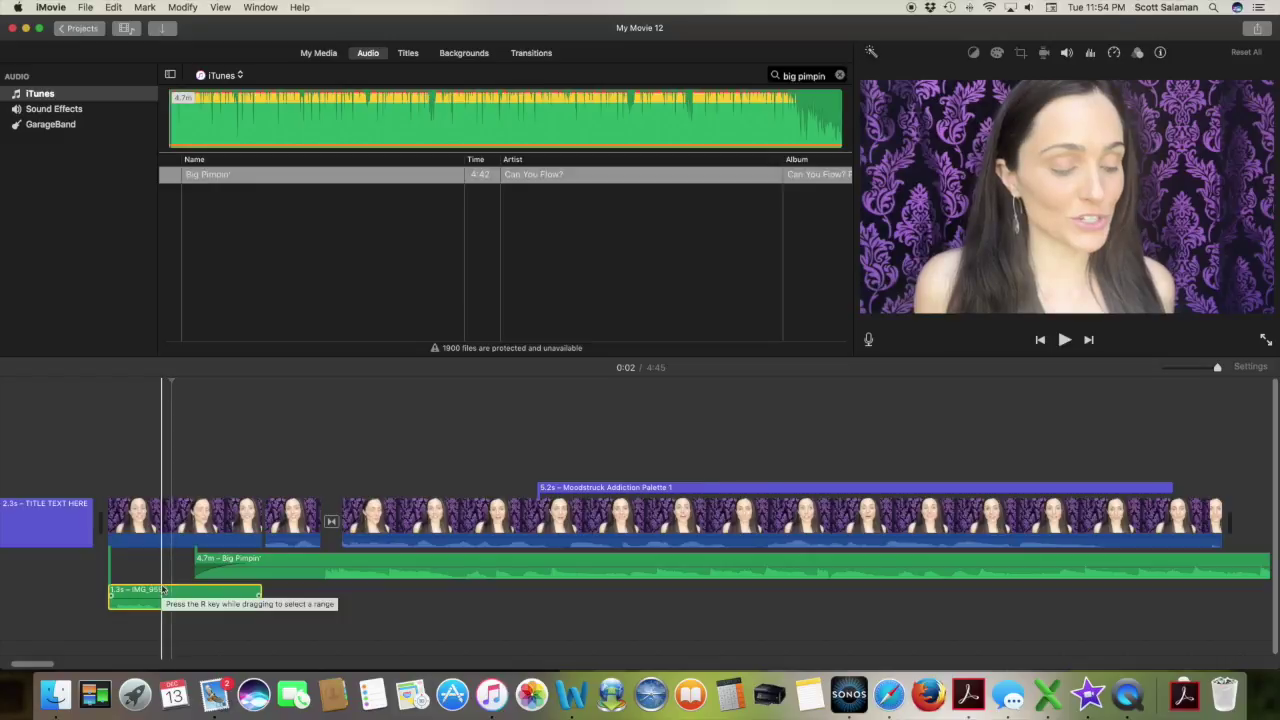
pyautogui.press('Delete')
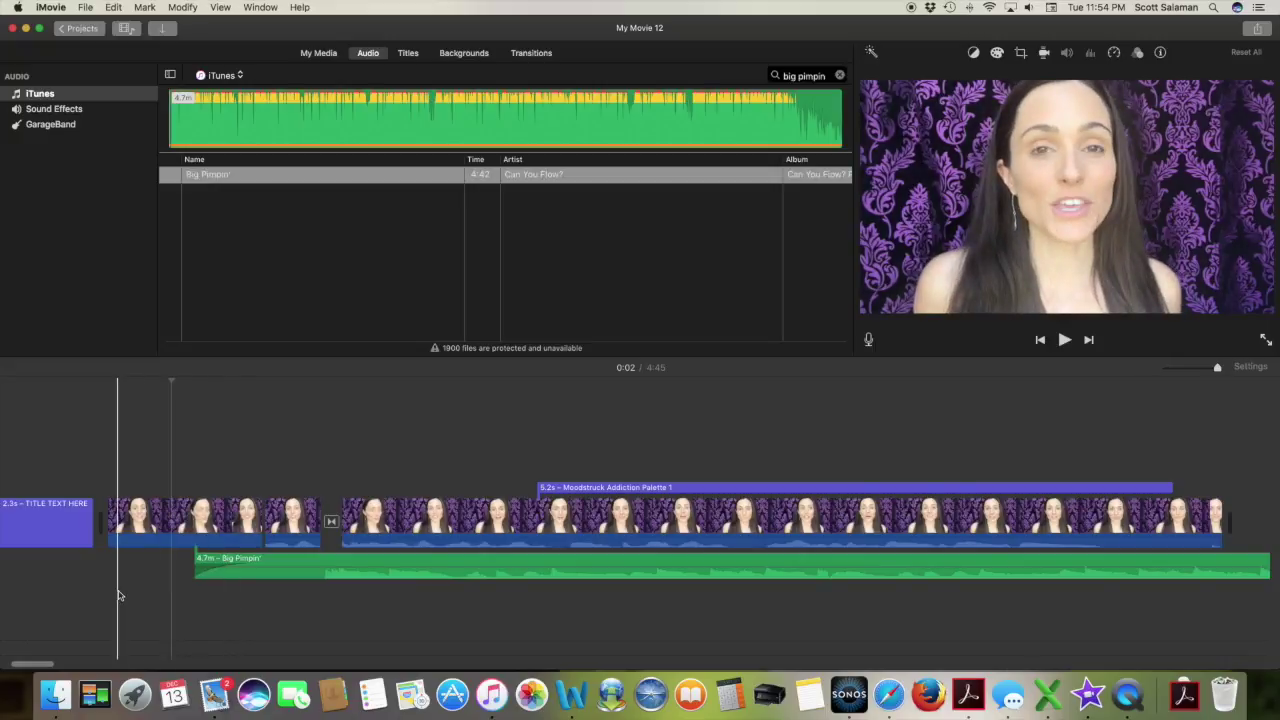
pyautogui.press('space')
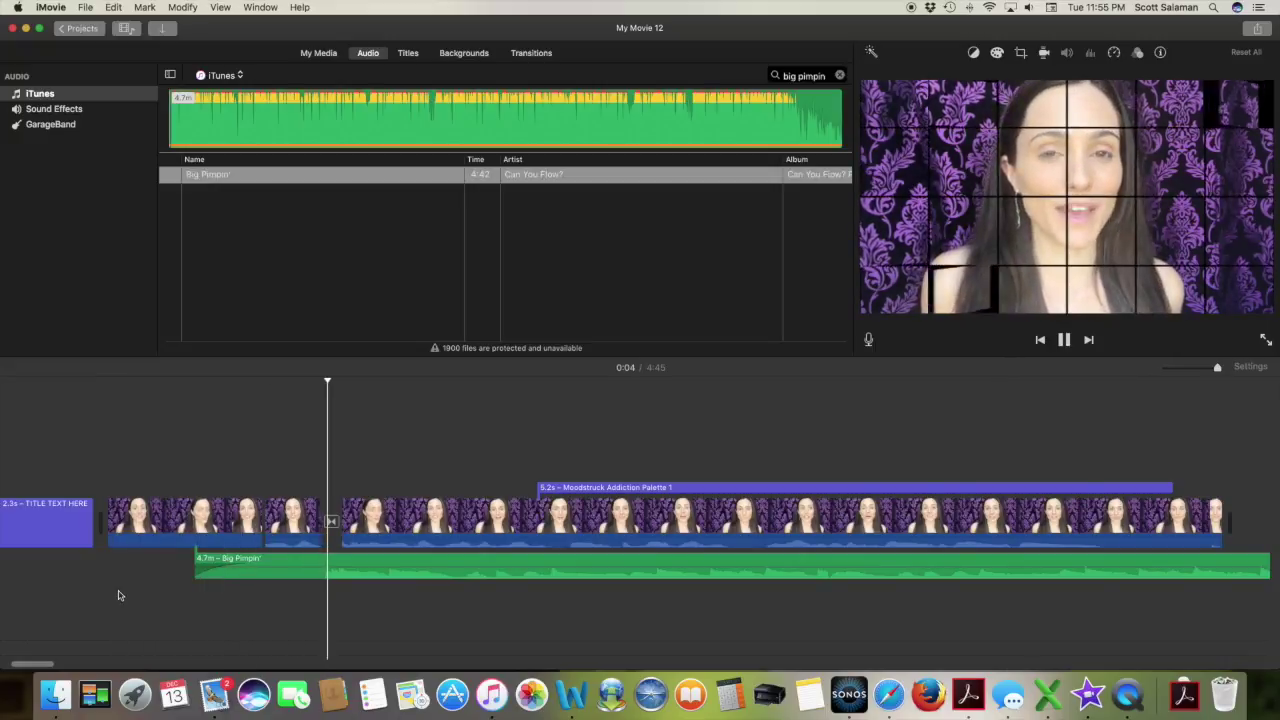
pyautogui.press('space')
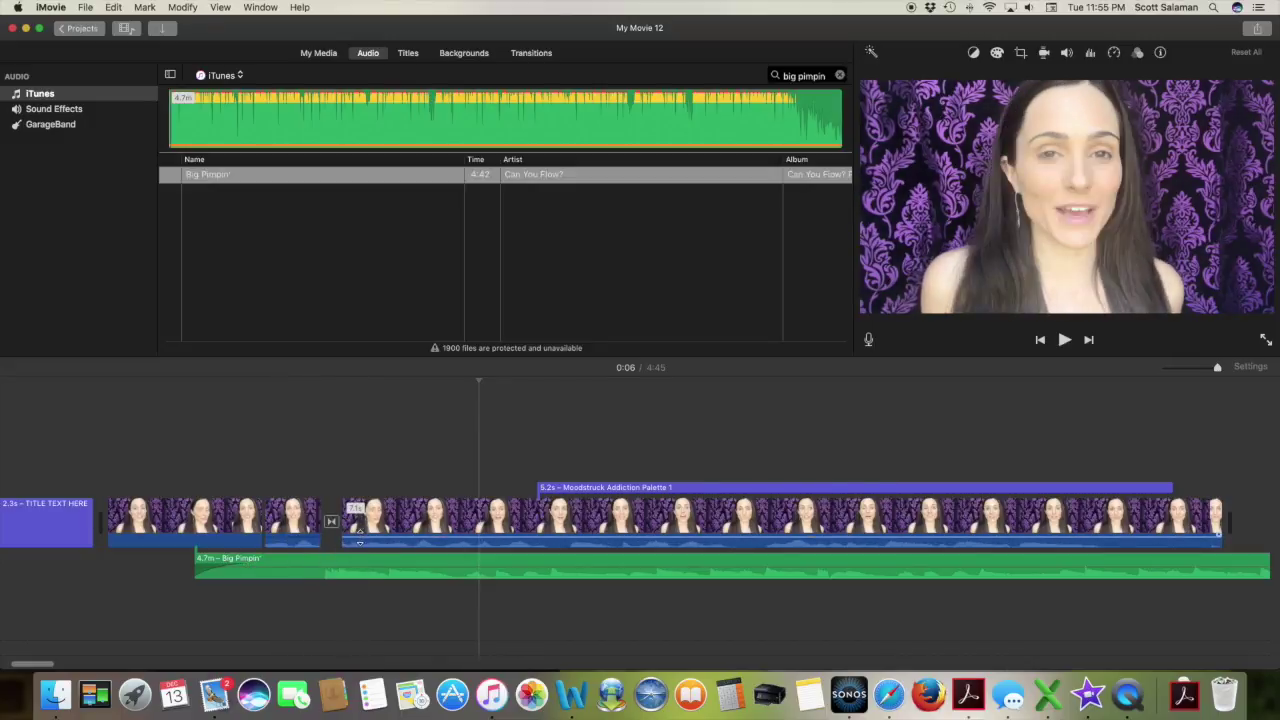
# Detach the audio from the 7.1 s clip following the transition and delete the detached audio
pyautogui.click(359, 540)
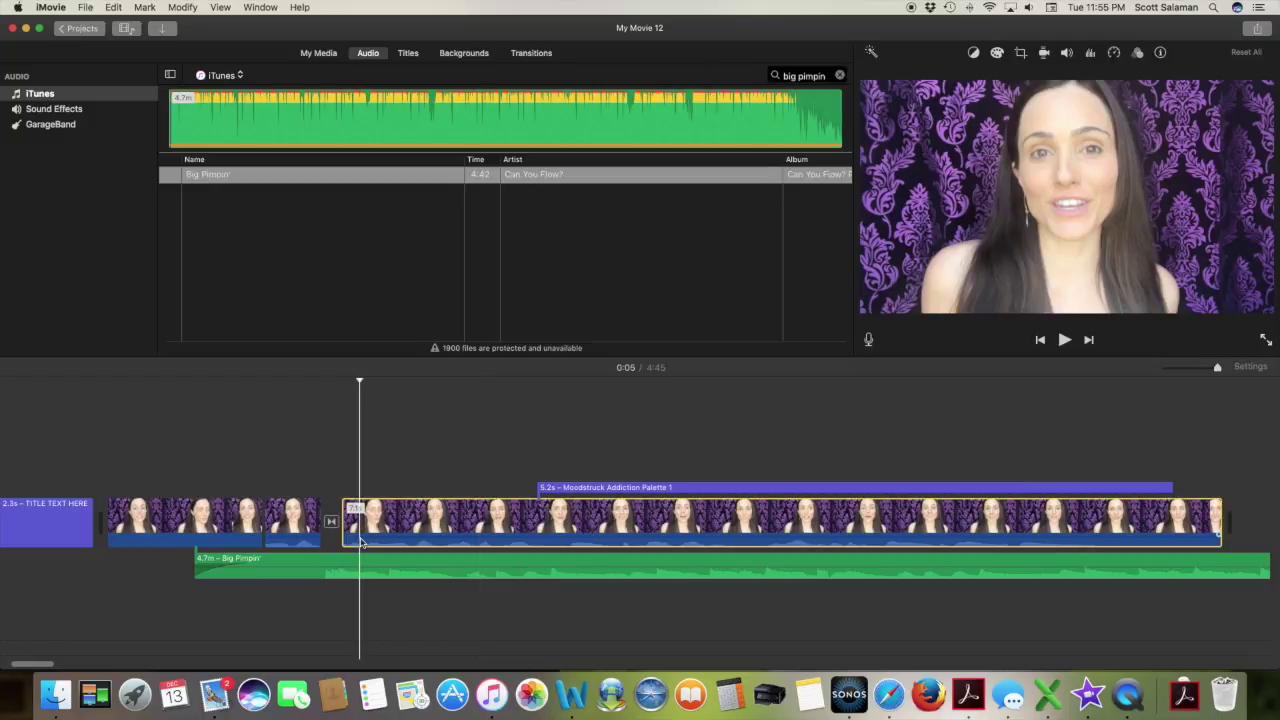
pyautogui.rightClick(361, 541)
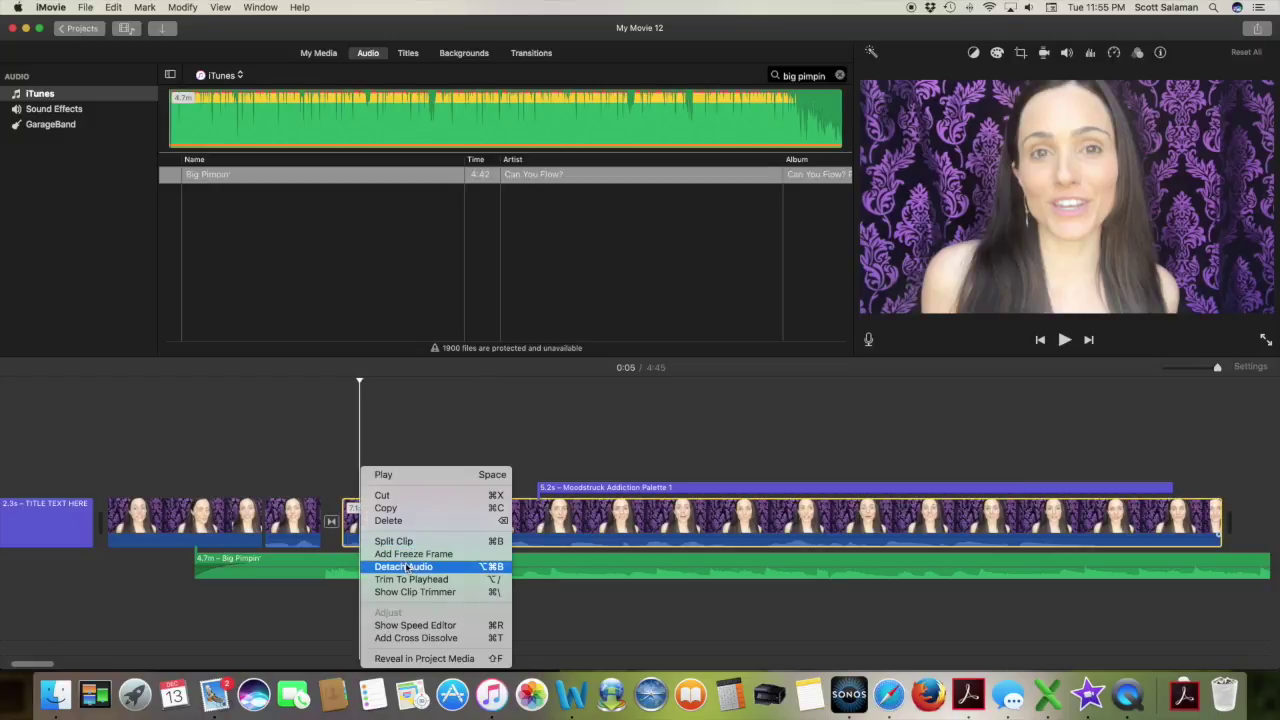
pyautogui.click(682, 606)
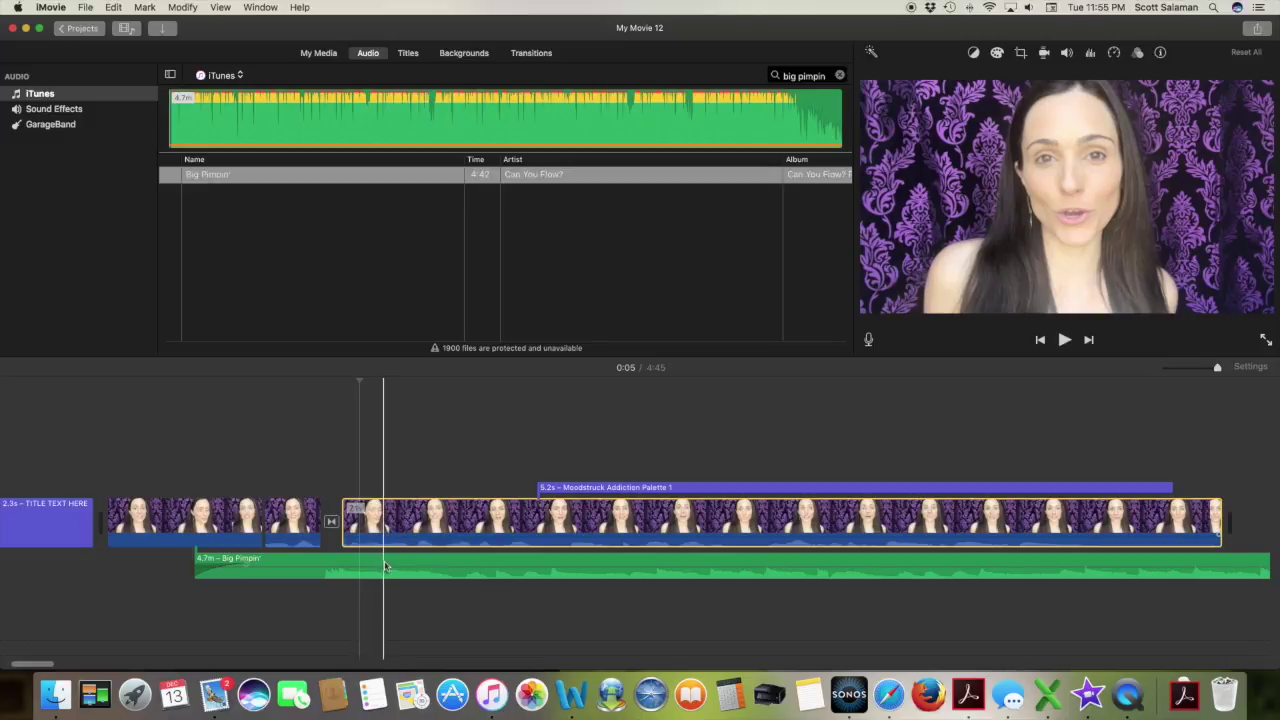
pyautogui.rightClick(363, 543)
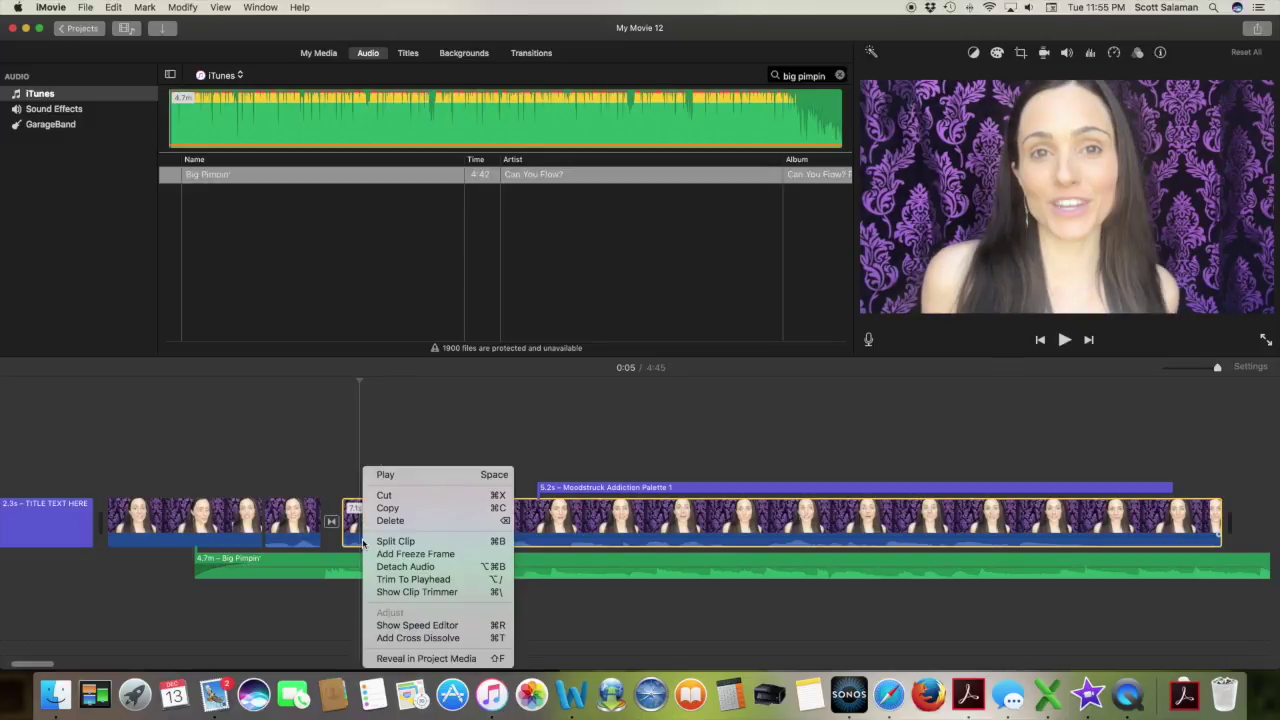
pyautogui.click(386, 566)
pyautogui.click(371, 592)
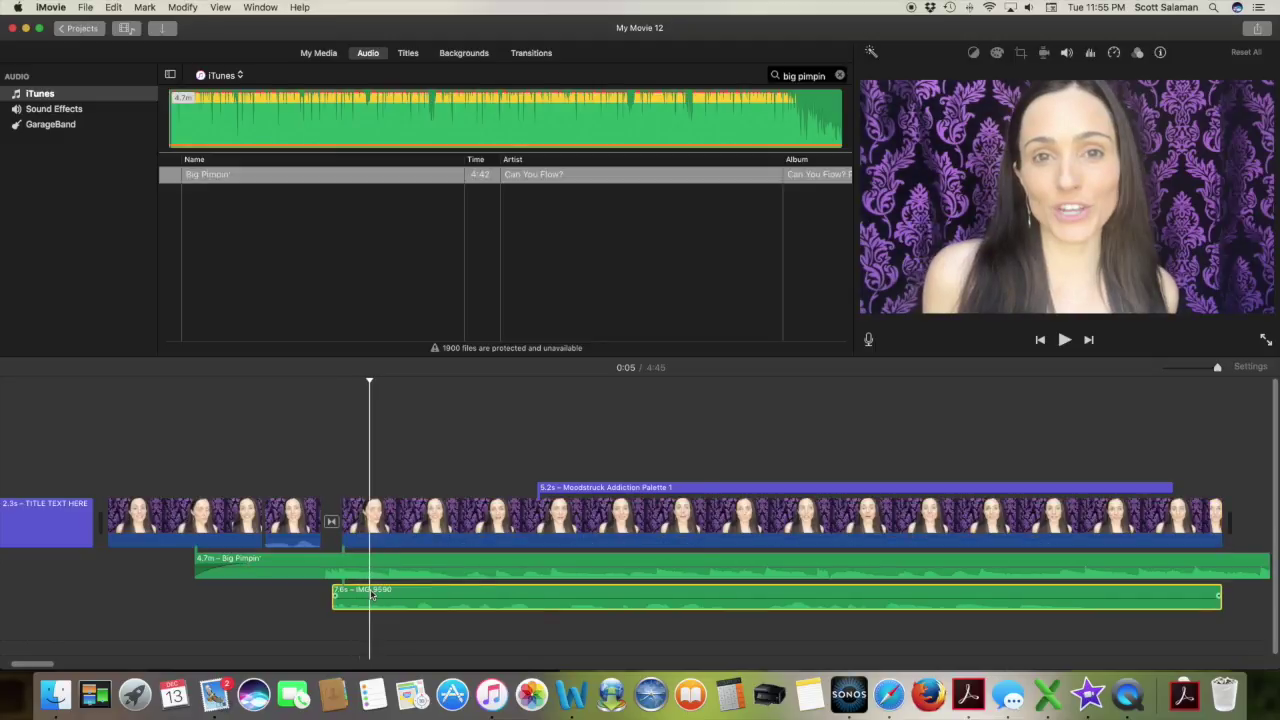
pyautogui.press('Delete')
# Set the speed of the clip following the transition to Fast at 2x
pyautogui.click(403, 520)
pyautogui.click(1114, 53)
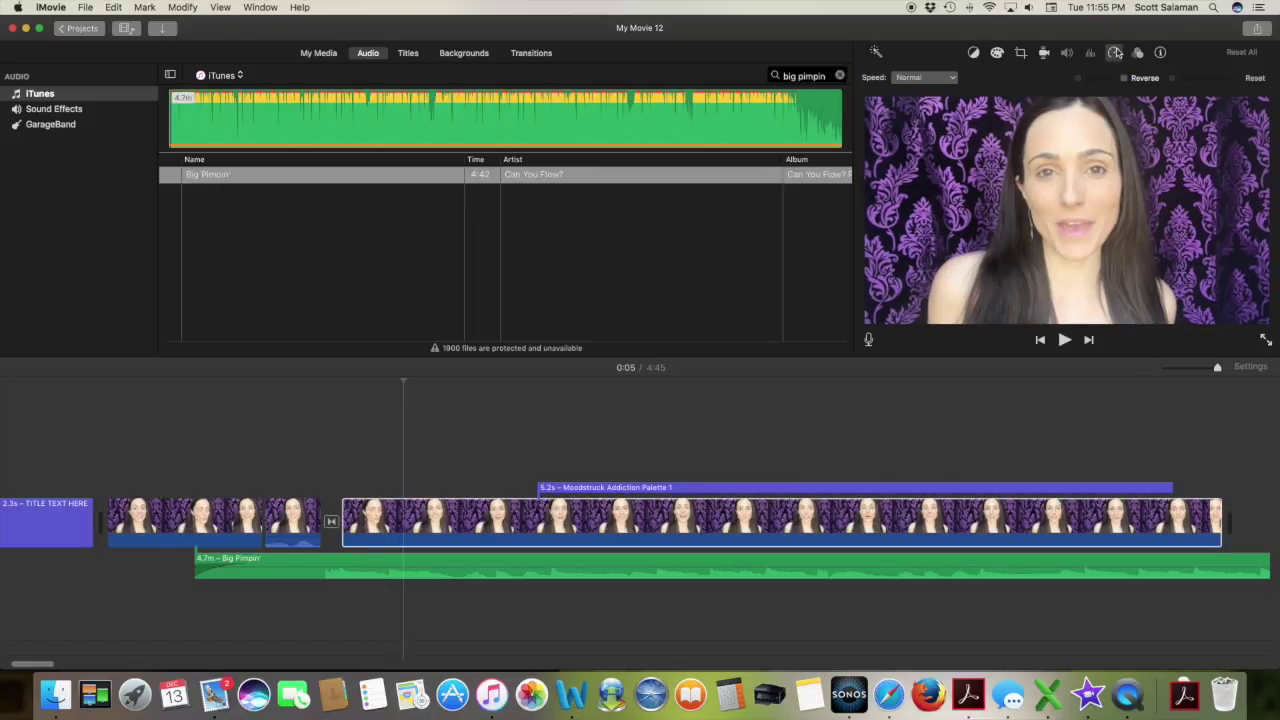
pyautogui.click(922, 77)
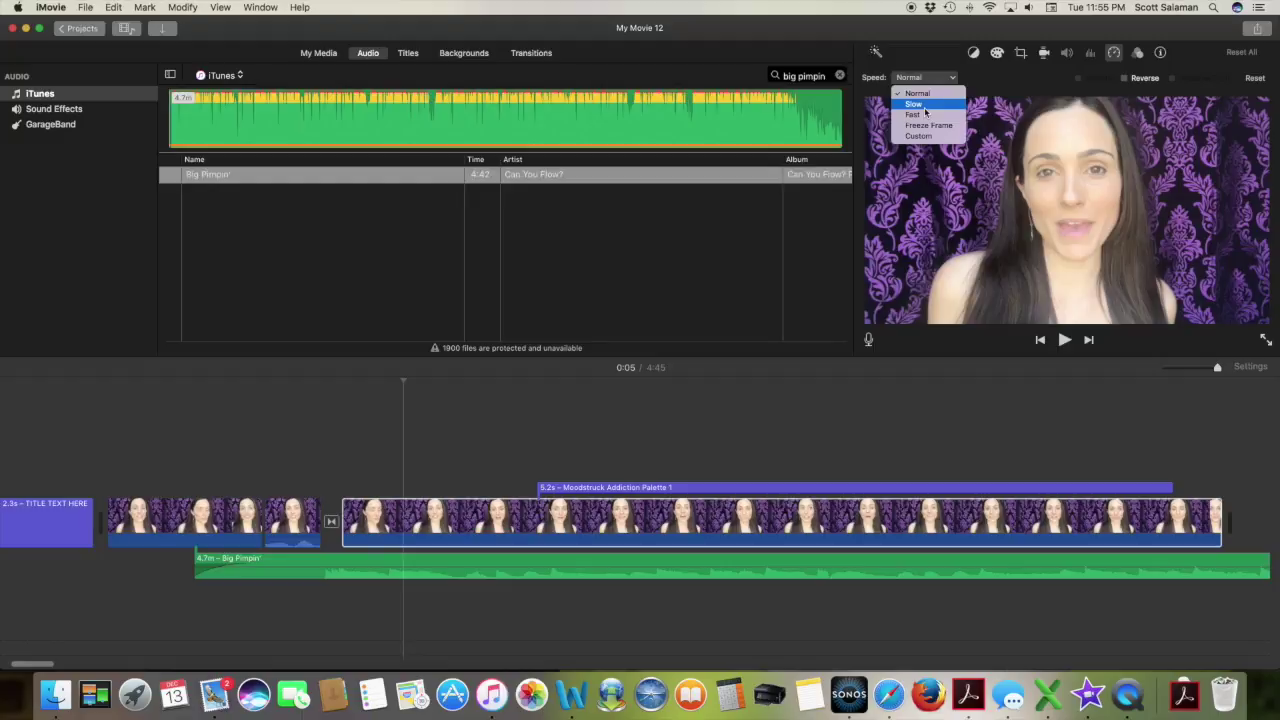
pyautogui.click(924, 115)
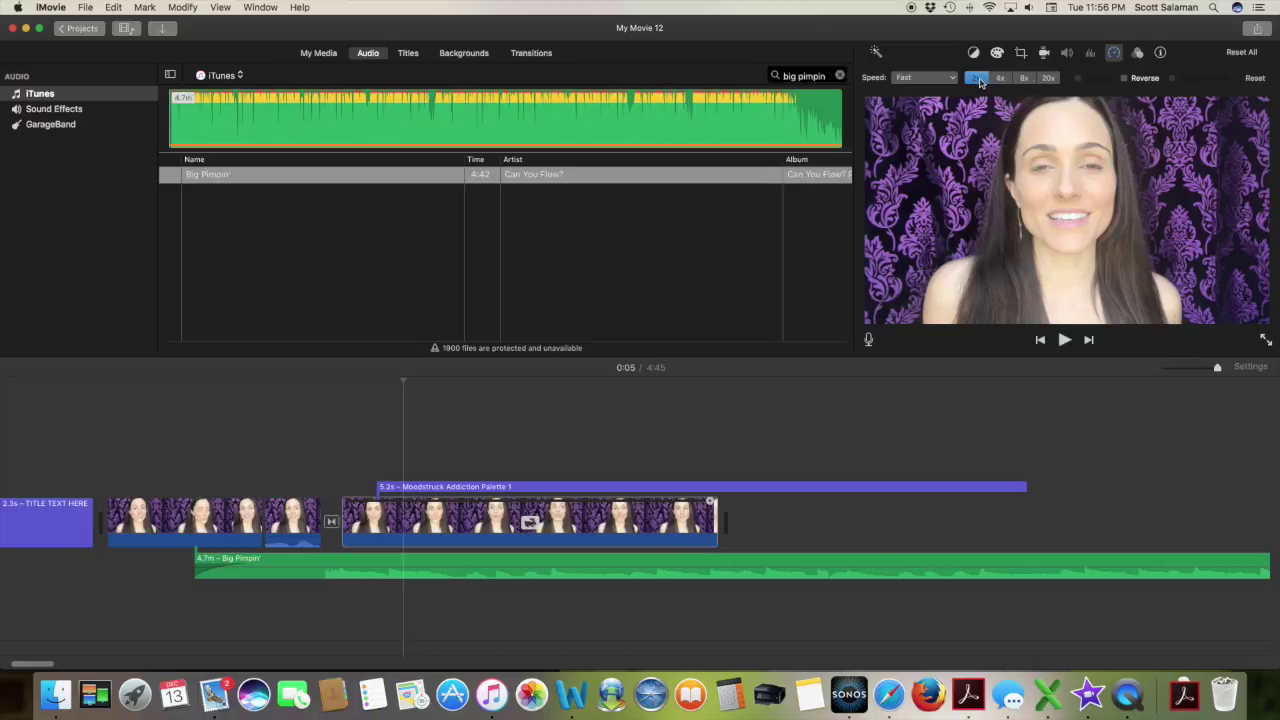
# Try the 4x speed on the clip, preview it, and return to 2x for another playback
pyautogui.click(1000, 80)
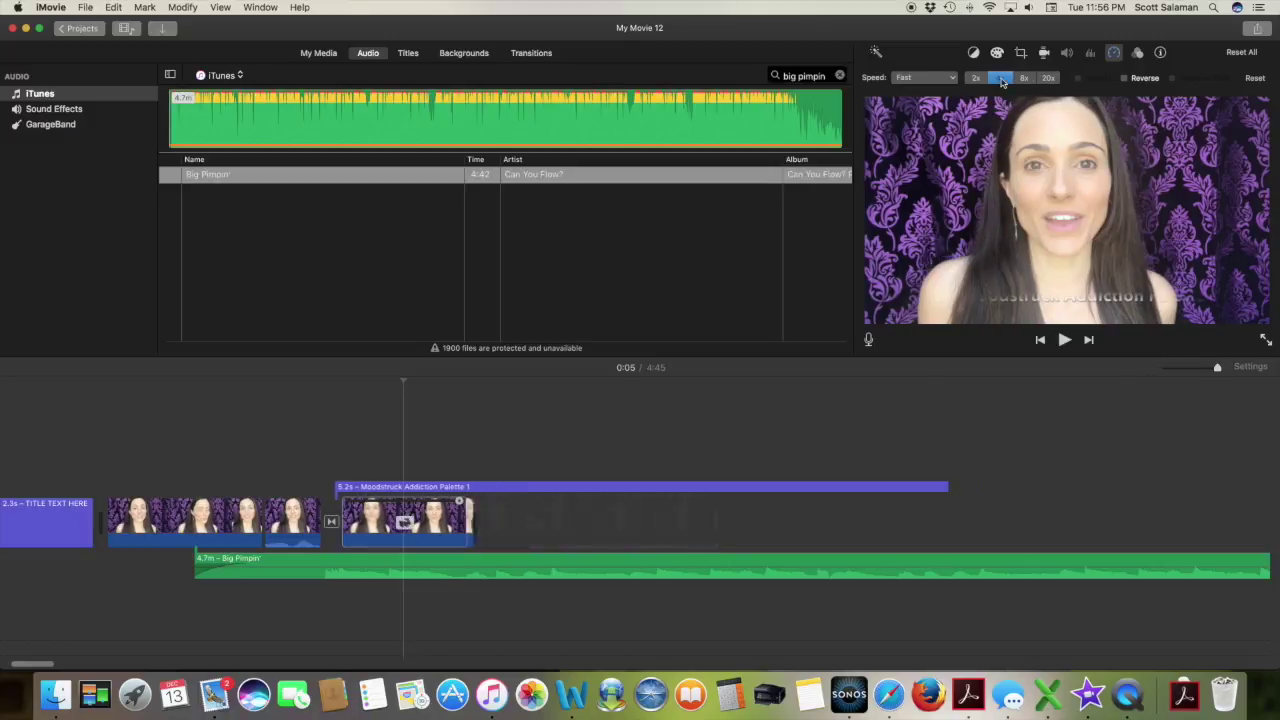
pyautogui.press('space')
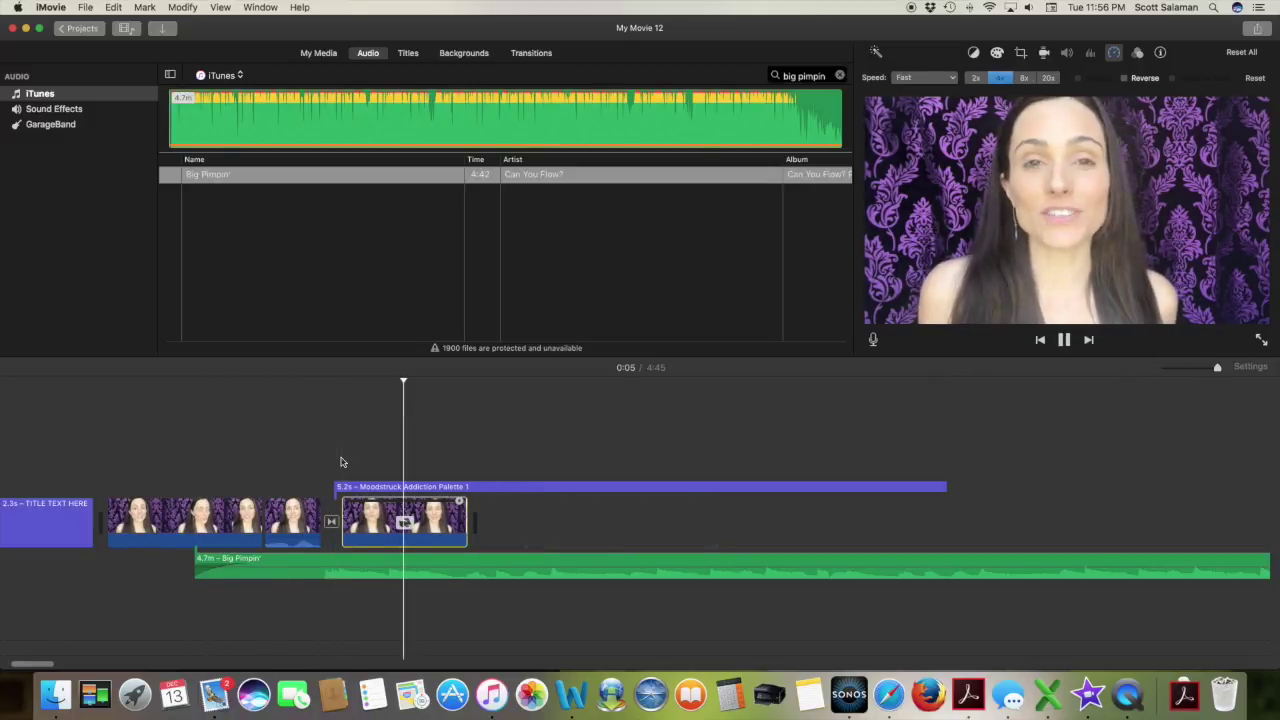
pyautogui.press('space')
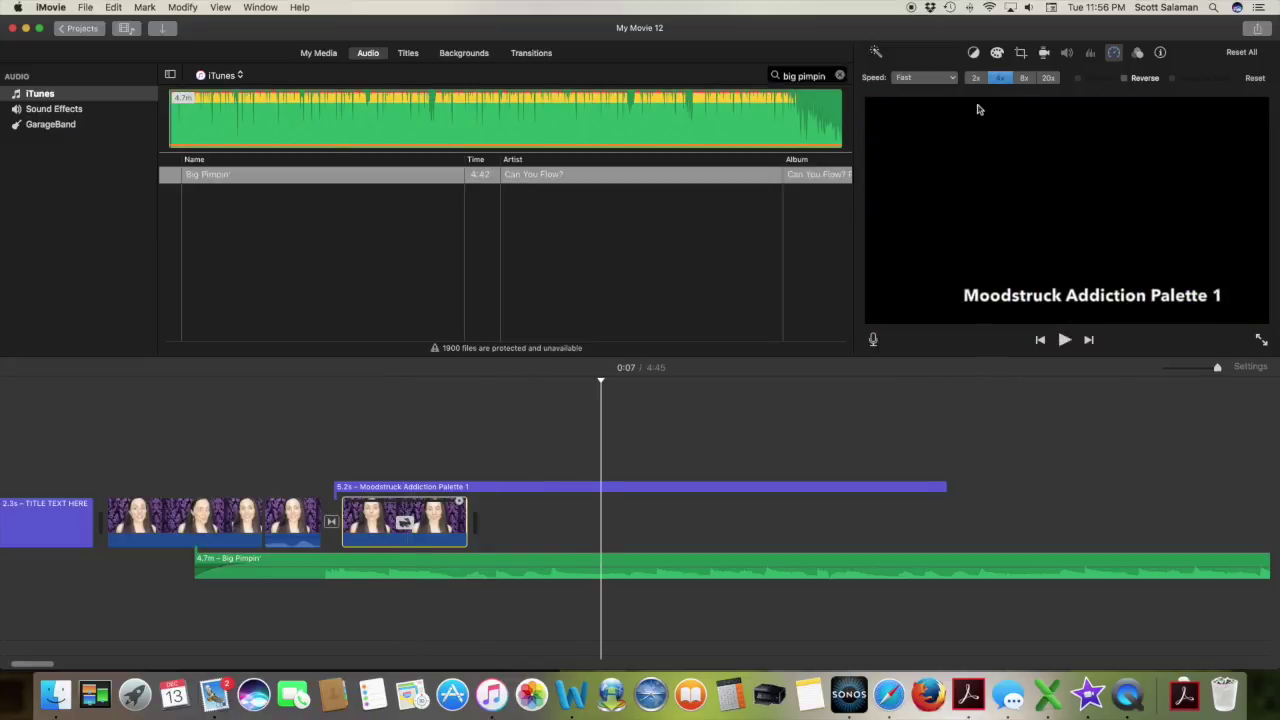
pyautogui.click(977, 80)
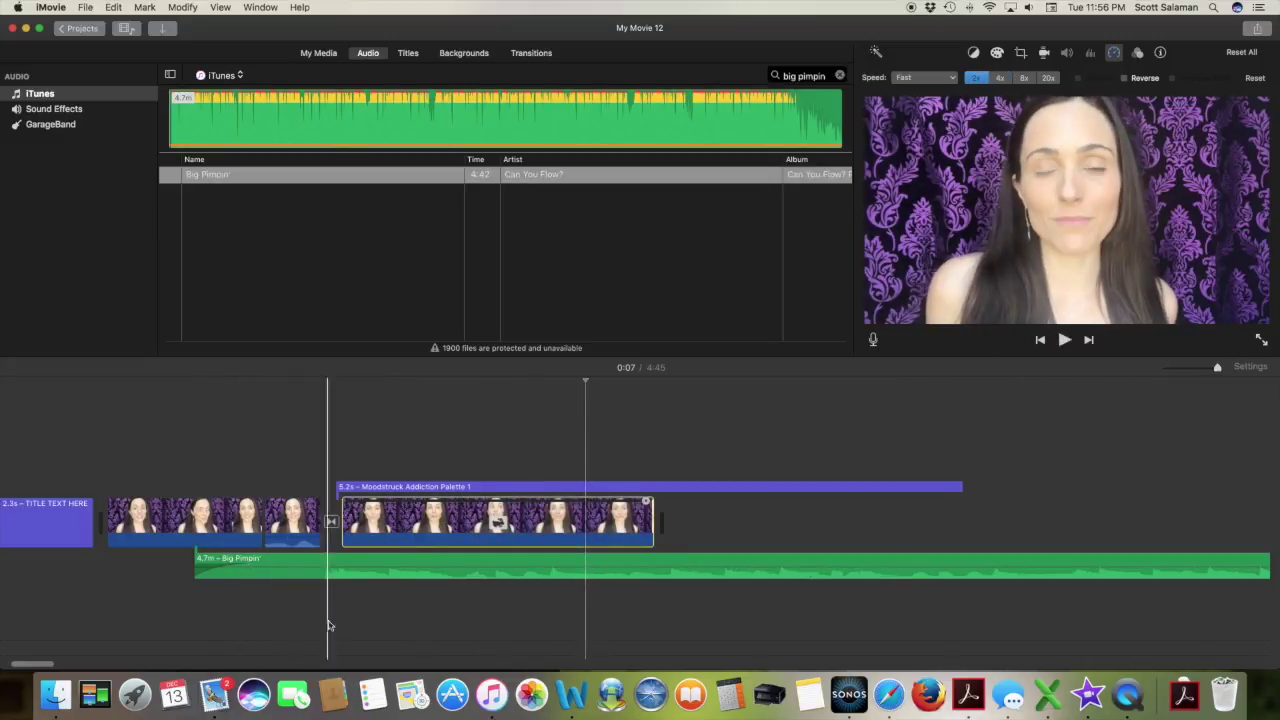
pyautogui.press('space')
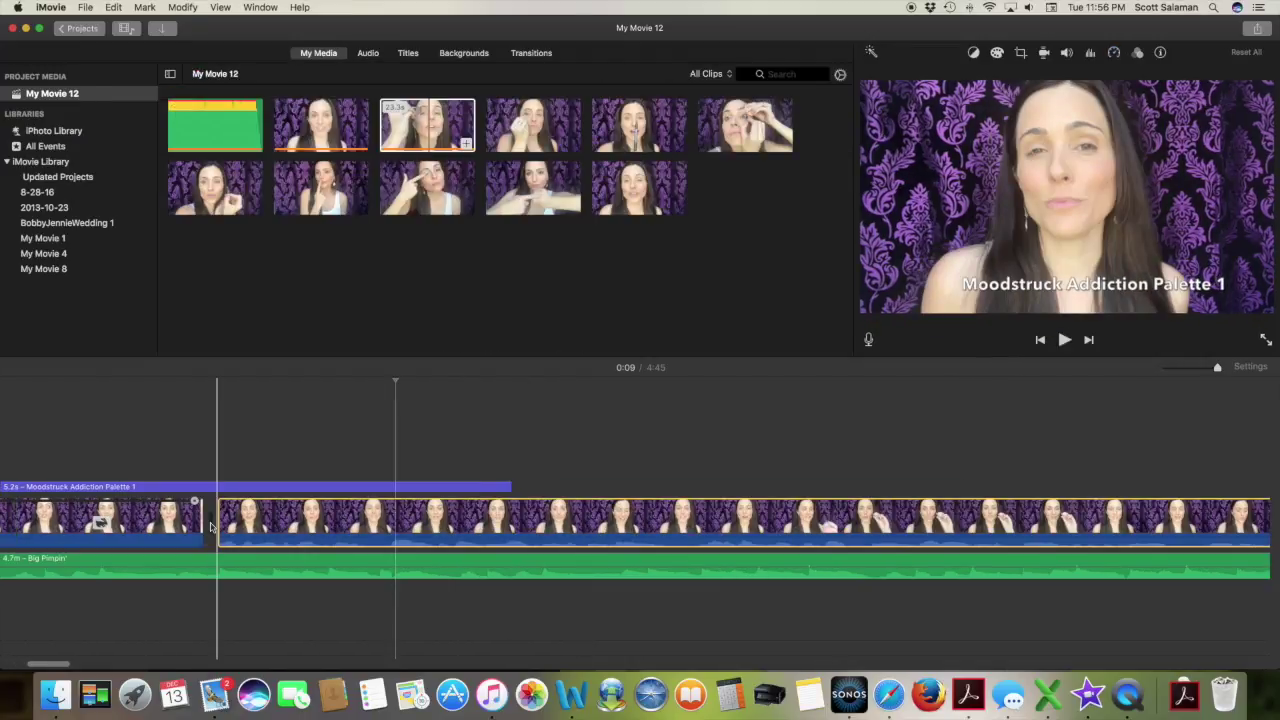
pyautogui.hscroll(5, 210, 527)
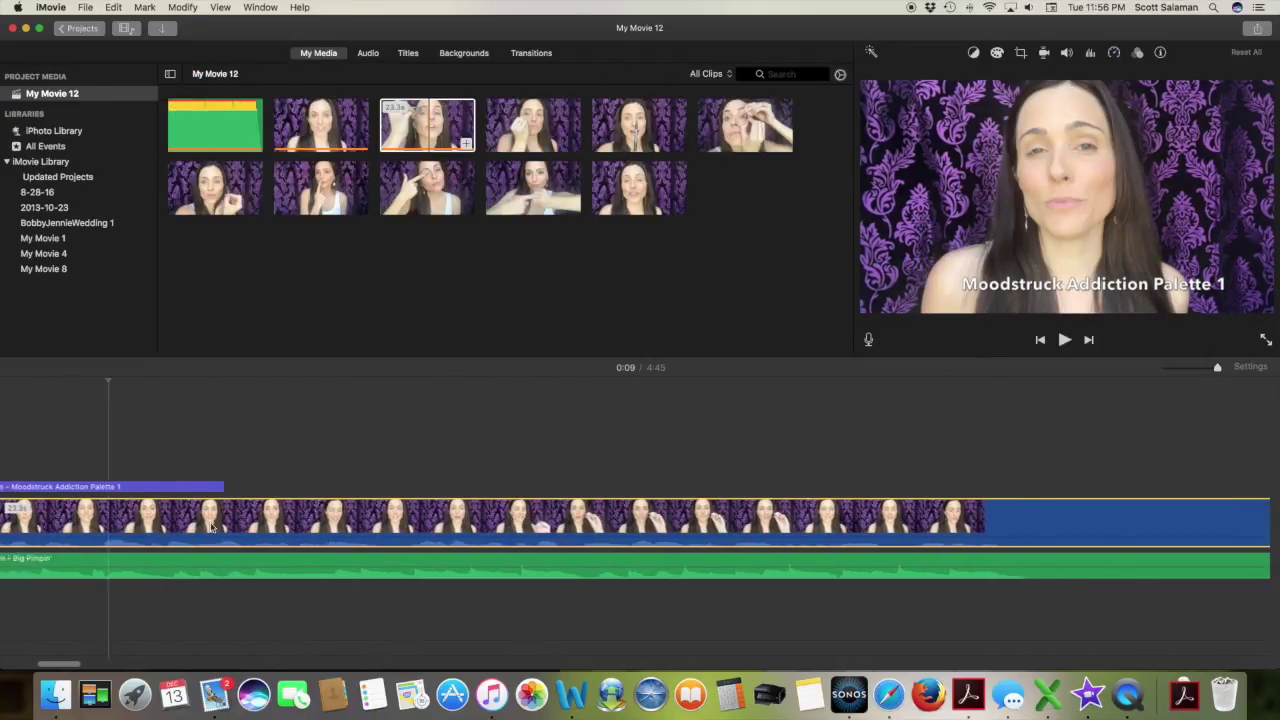
pyautogui.hscroll(5, 210, 527)
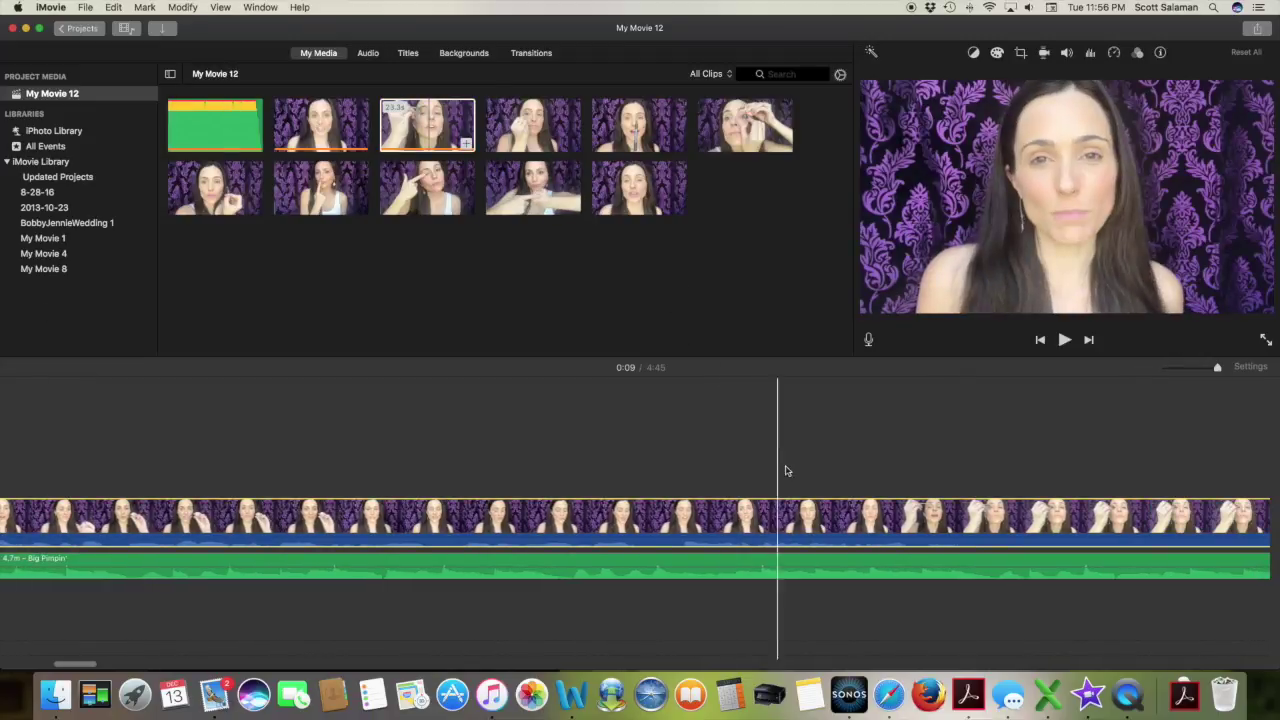
pyautogui.hscroll(-10, 817, 473)
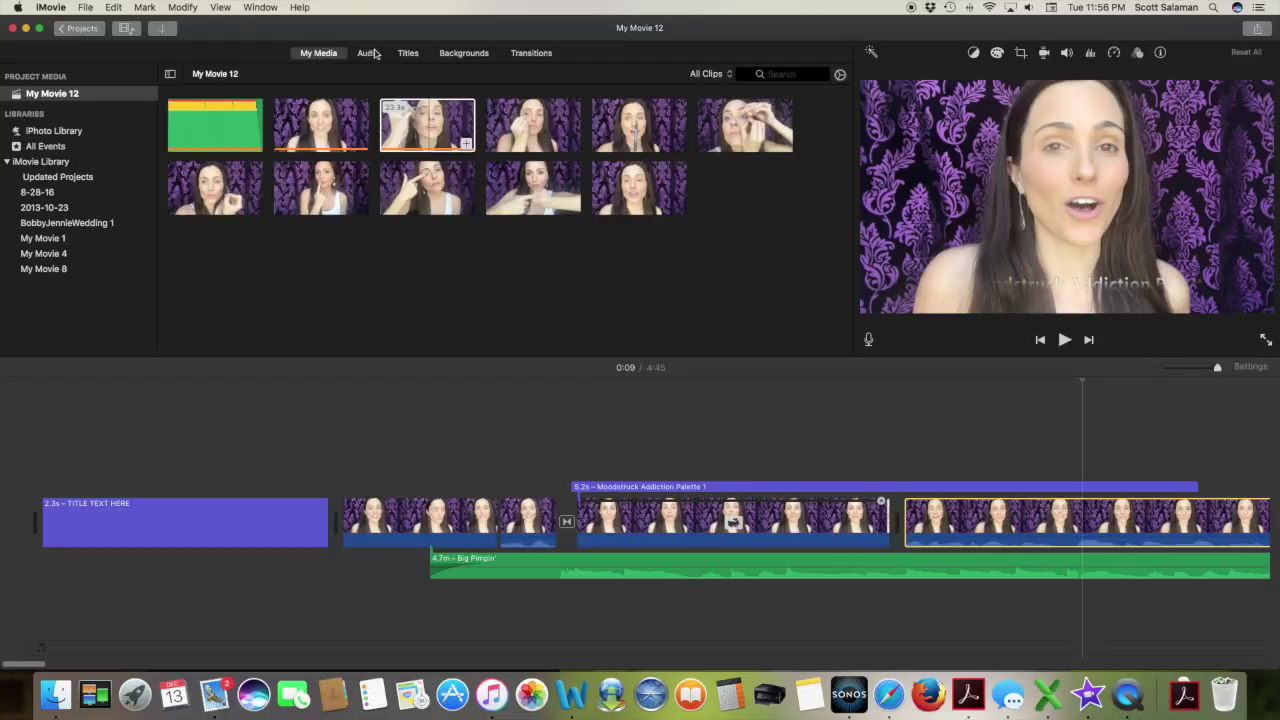
# Browse the photos on the connected iPhone and import one portrait photo into Project Media
pyautogui.click(162, 29)
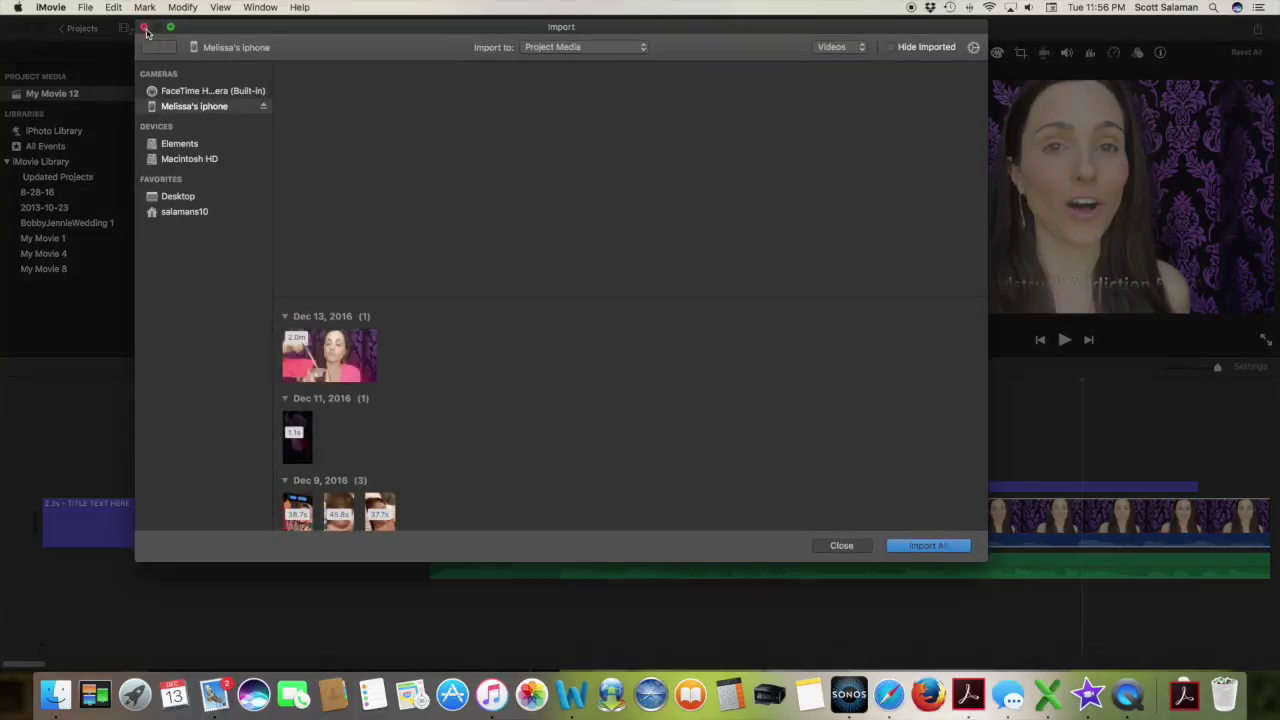
pyautogui.click(144, 28)
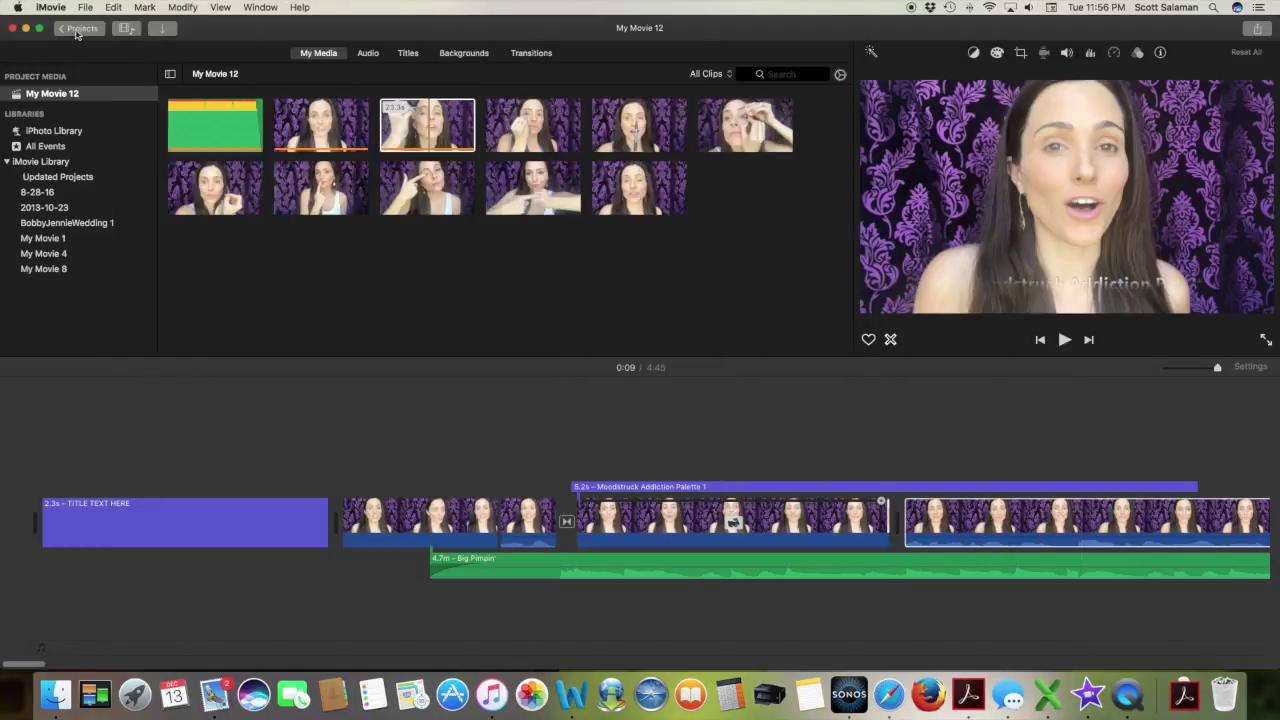
pyautogui.click(164, 29)
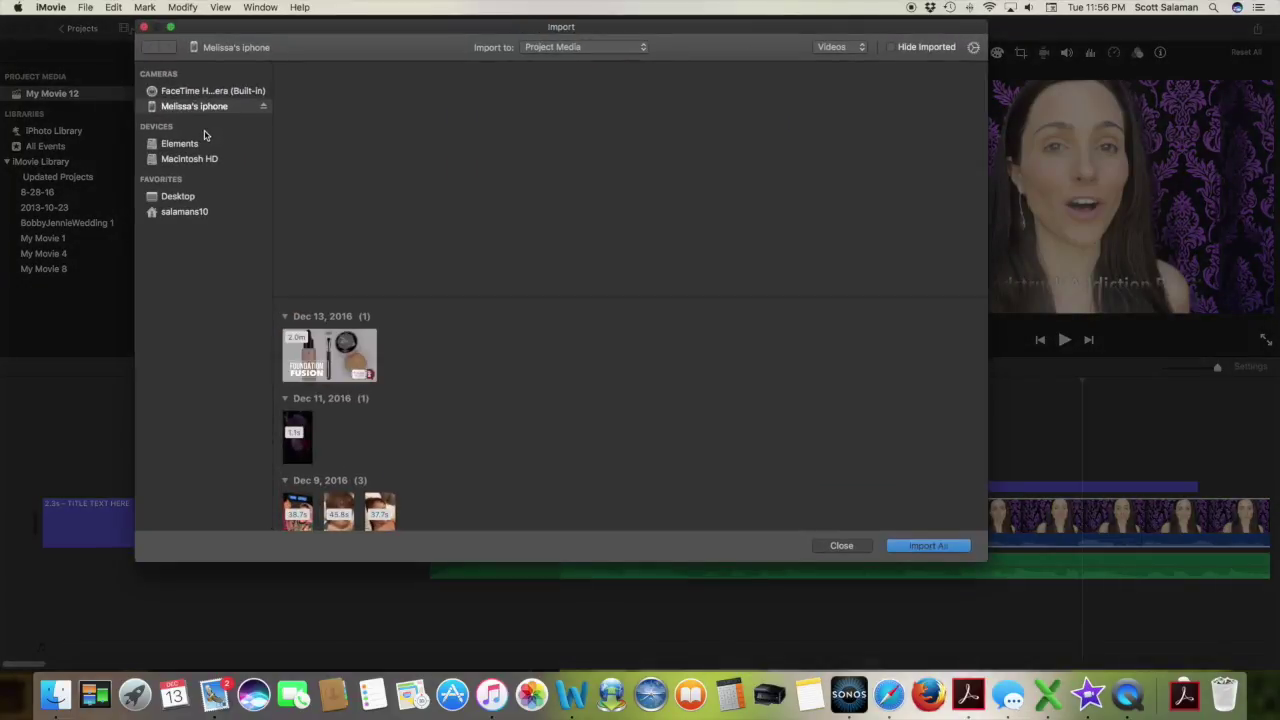
pyautogui.scroll(-3, 426, 397)
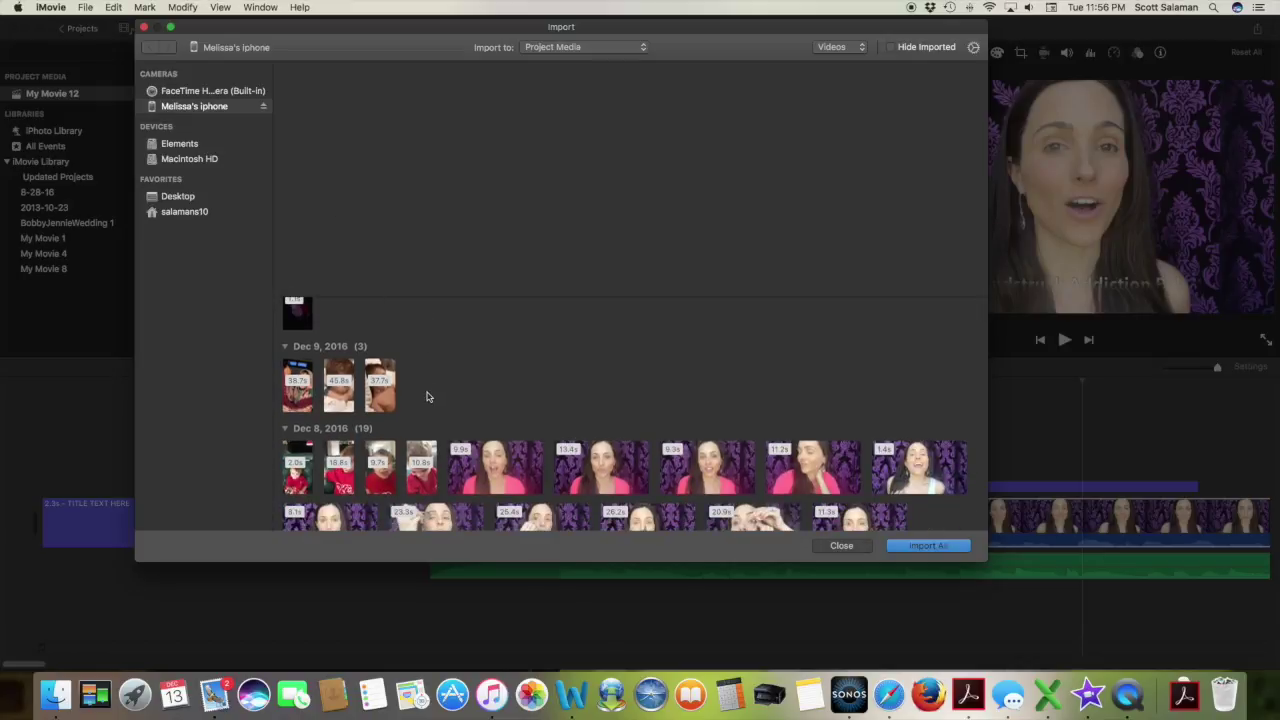
pyautogui.click(839, 50)
pyautogui.click(842, 64)
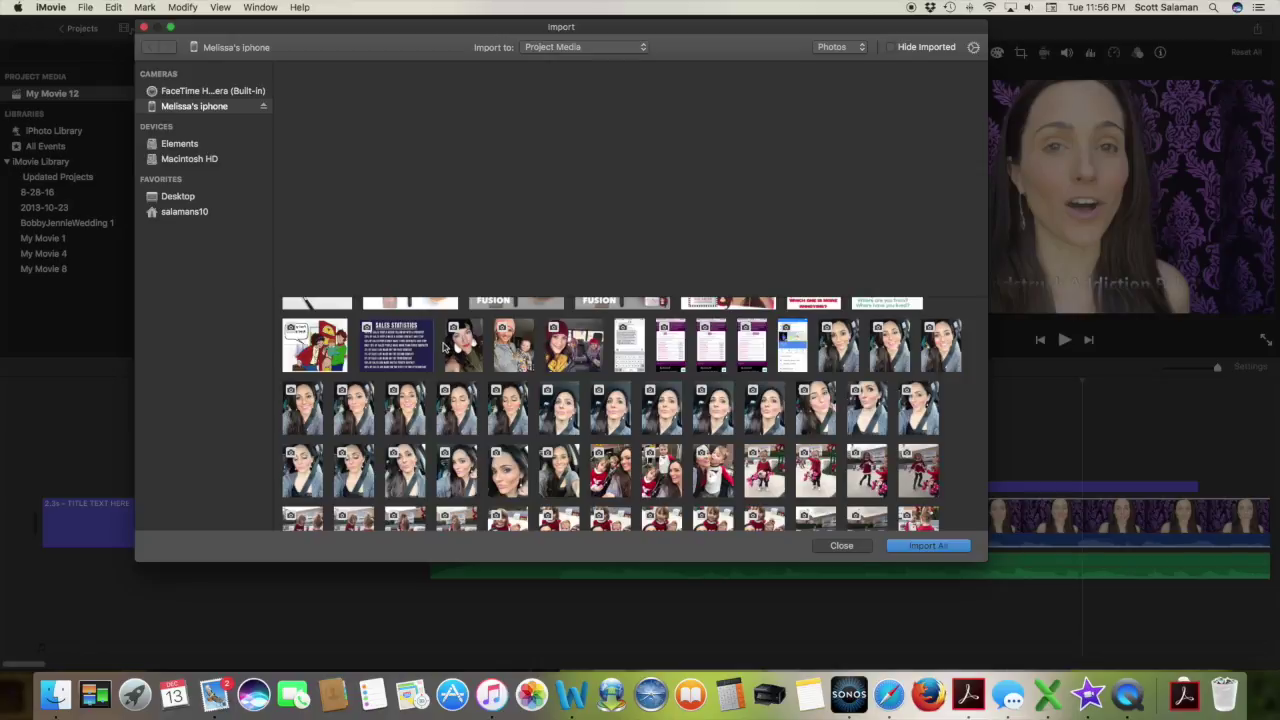
pyautogui.scroll(3, 446, 345)
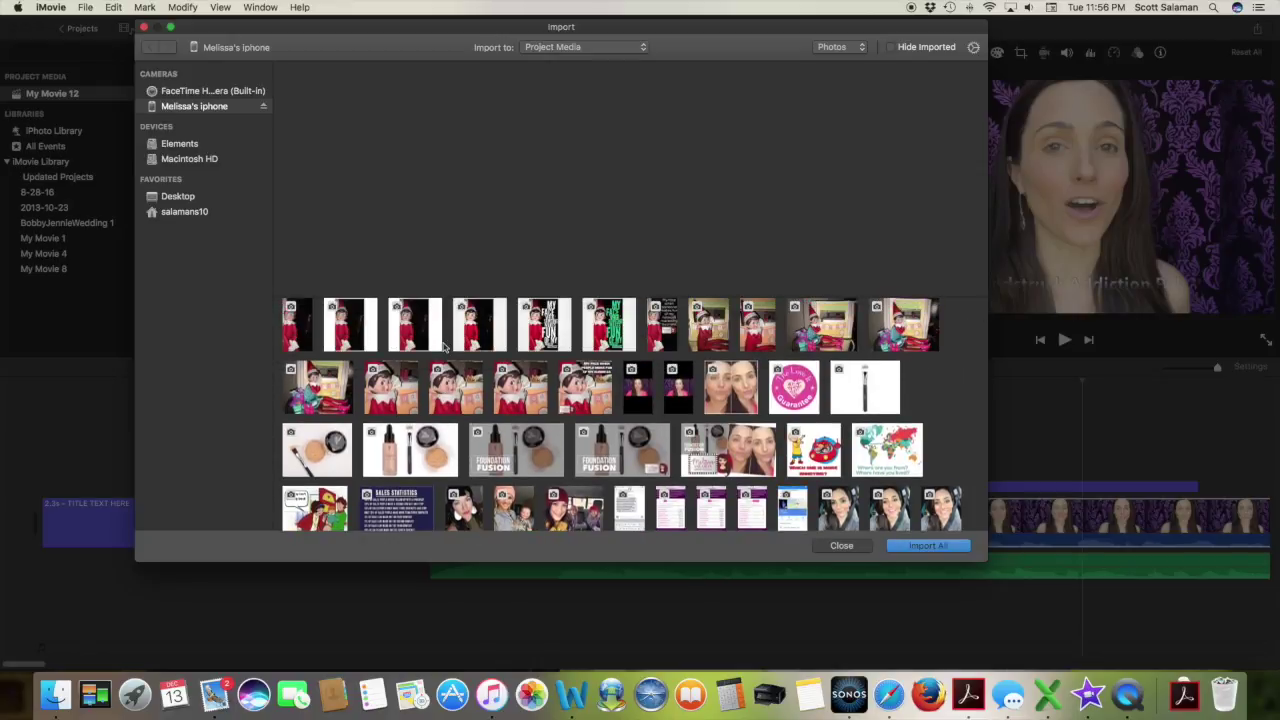
pyautogui.scroll(-3, 443, 347)
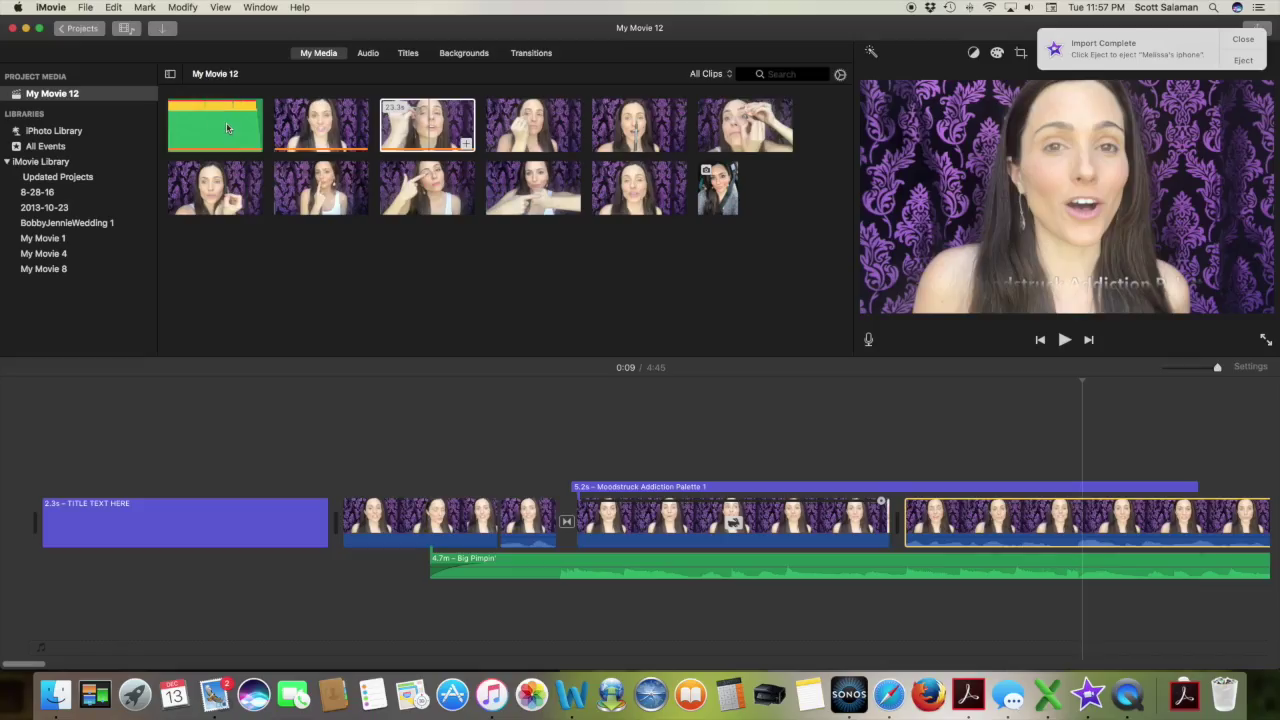
# Insert the imported portrait photo between the opening title and the first video clip, and play that part of the movie
pyautogui.click(427, 125)
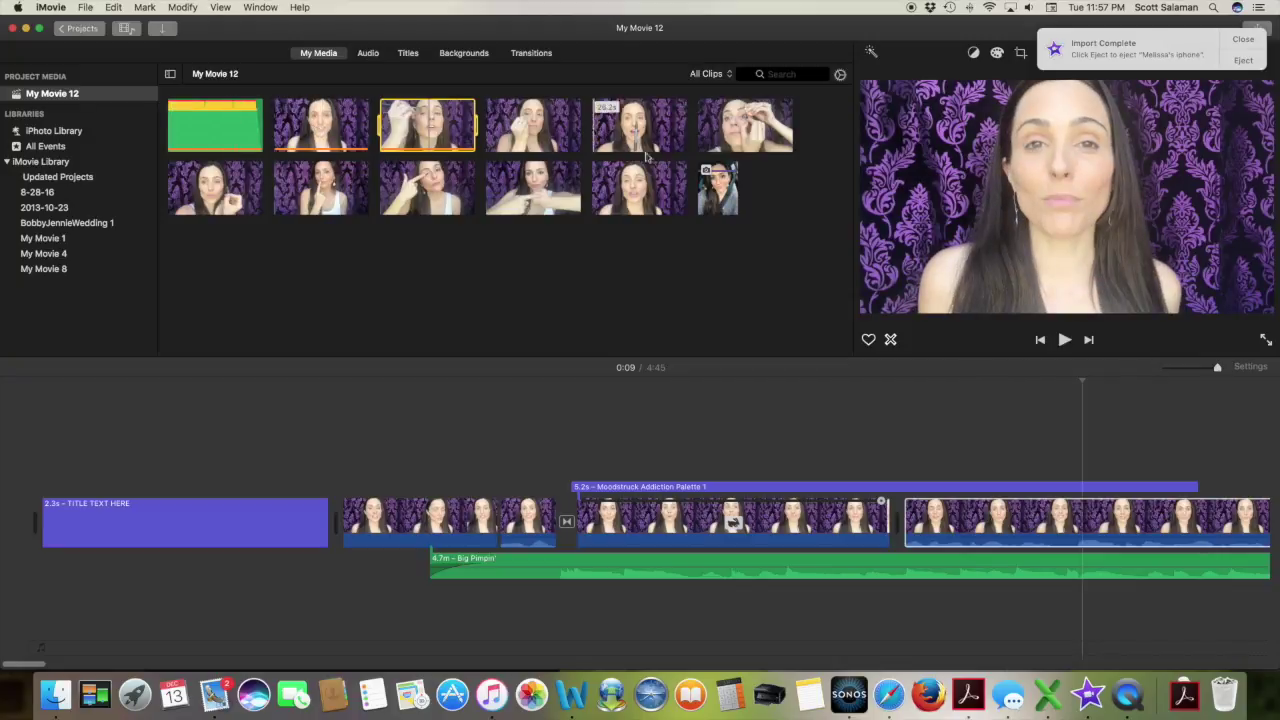
pyautogui.click(727, 196)
pyautogui.moveTo(727, 196); pyautogui.dragTo(328, 527)
pyautogui.press('space')
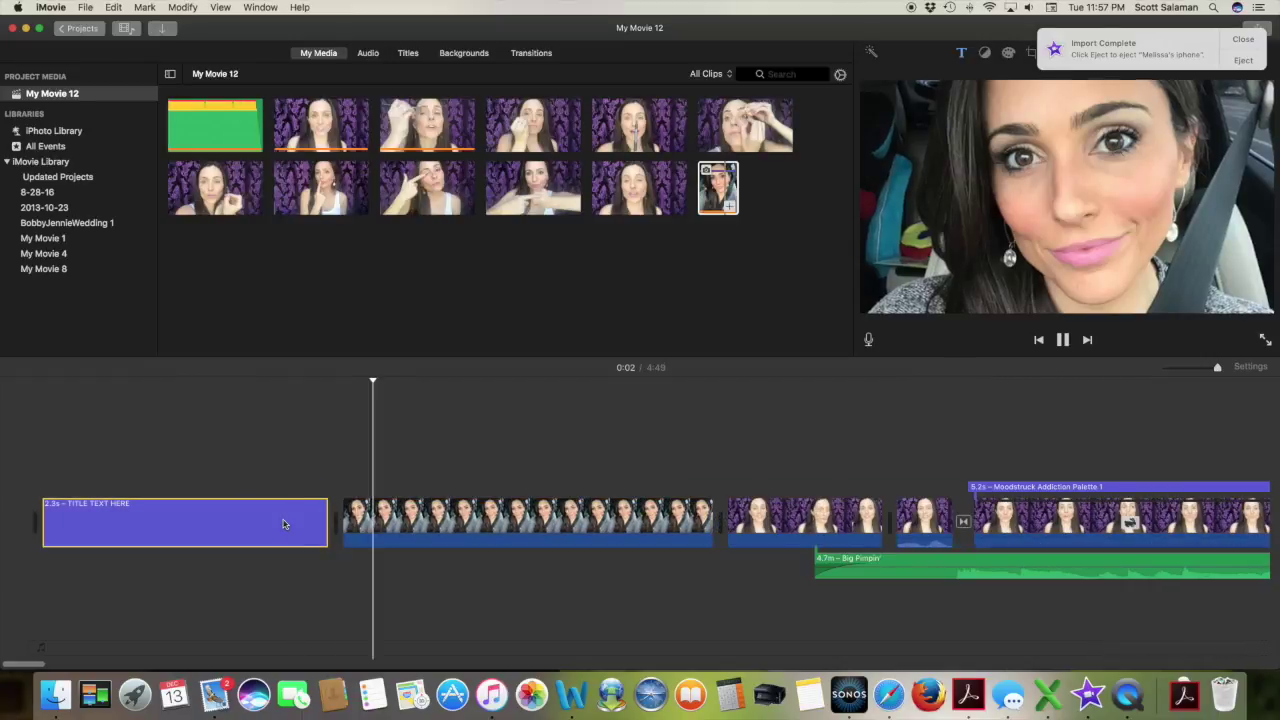
# Set the photo's Ken Burns start frame to the whole picture and its end frame tightly around one eye, and play it
pyautogui.press('space')
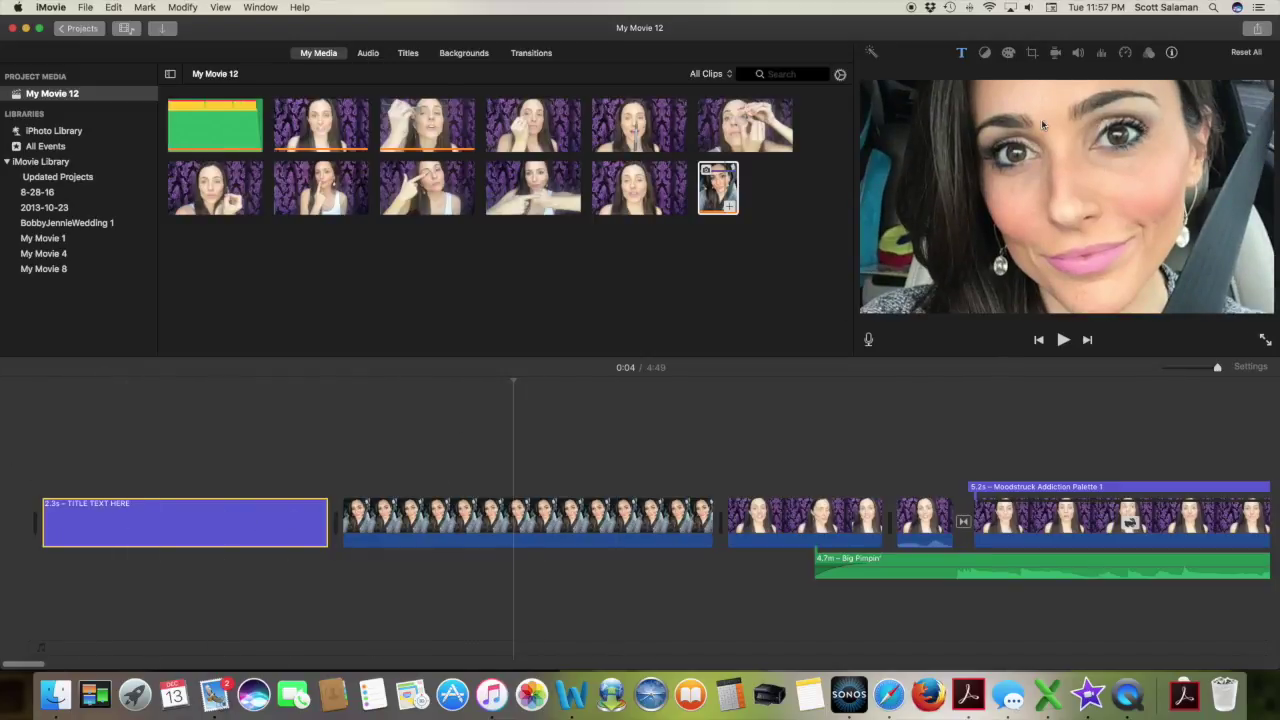
pyautogui.click(609, 521)
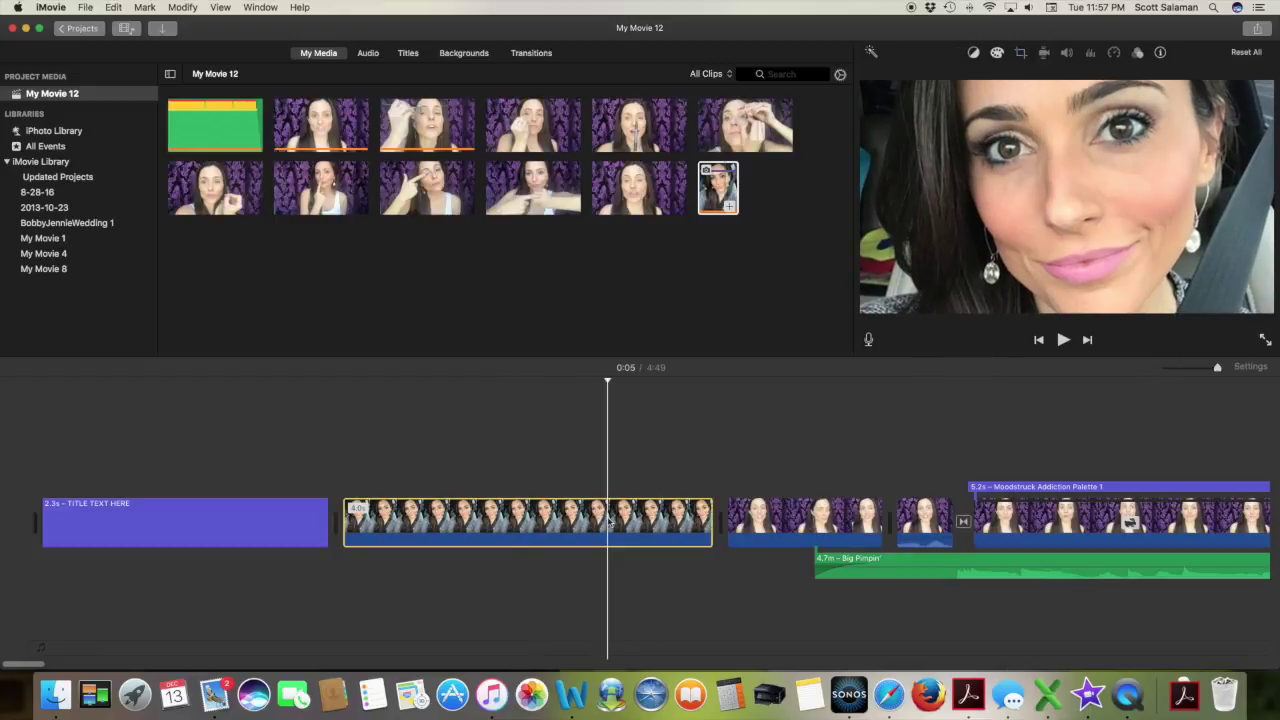
pyautogui.click(1021, 53)
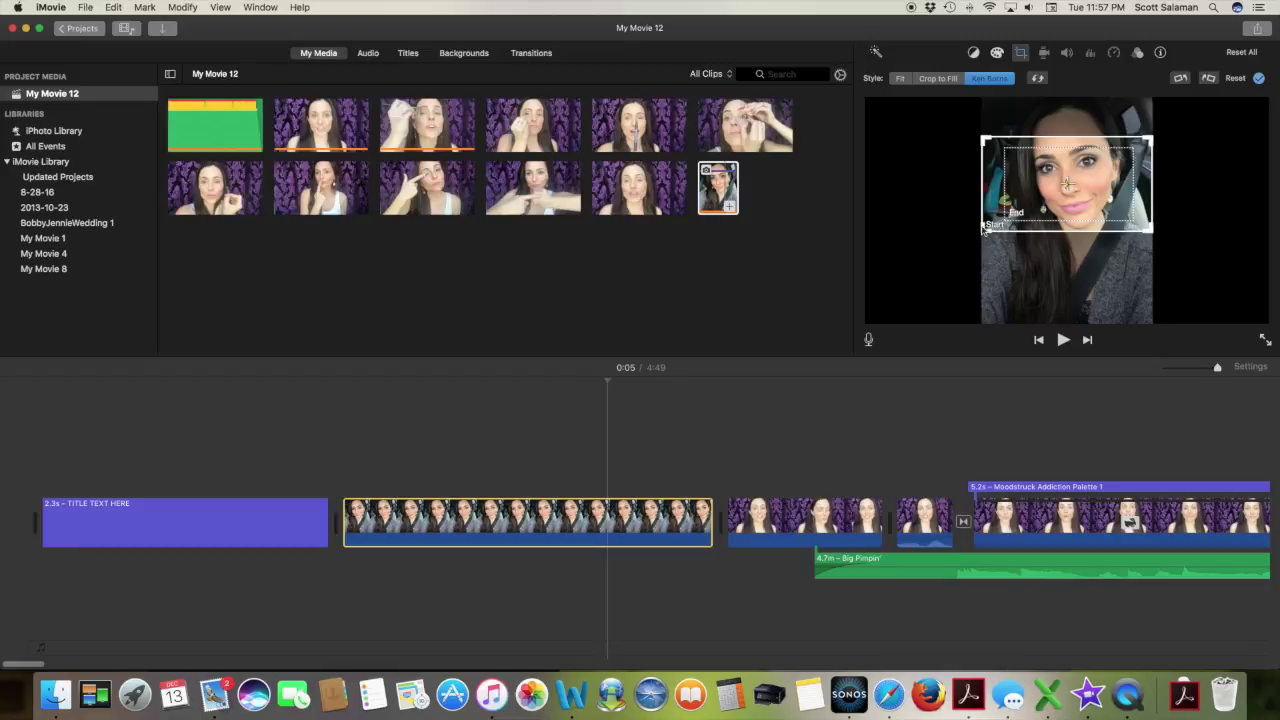
pyautogui.moveTo(985, 227); pyautogui.dragTo(776, 370)
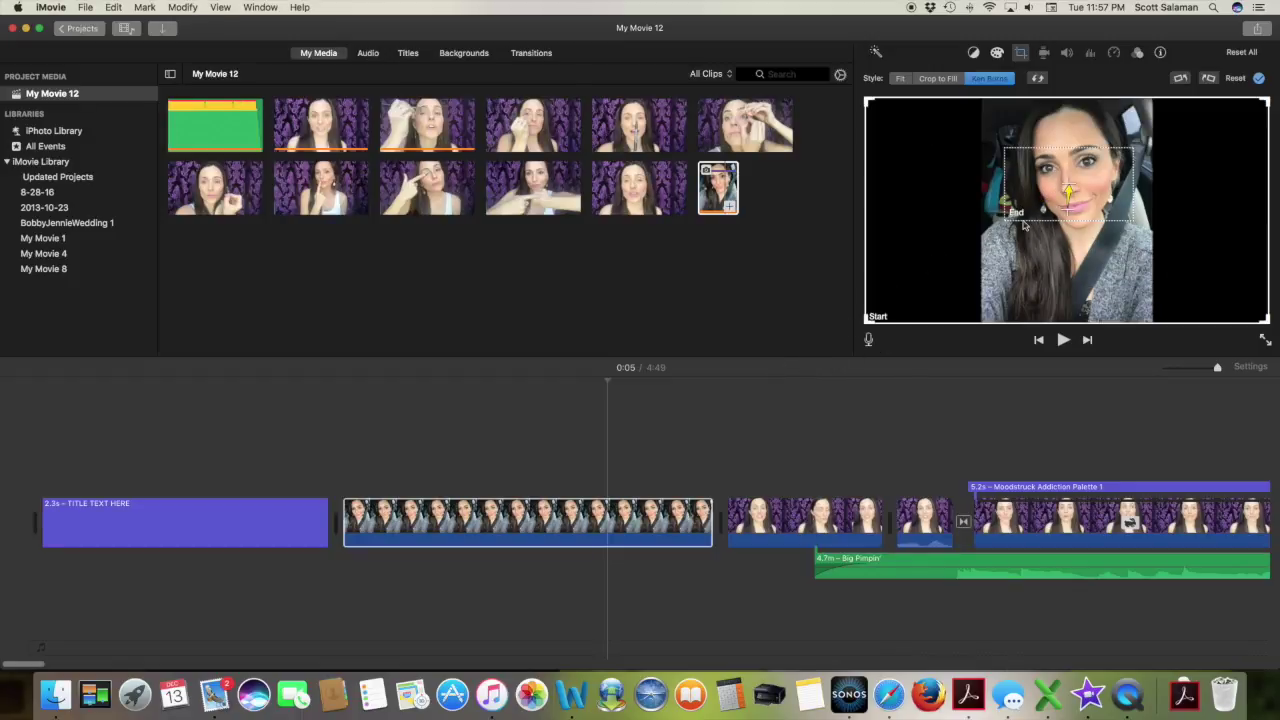
pyautogui.click(1007, 220)
pyautogui.moveTo(1010, 222); pyautogui.dragTo(1085, 160)
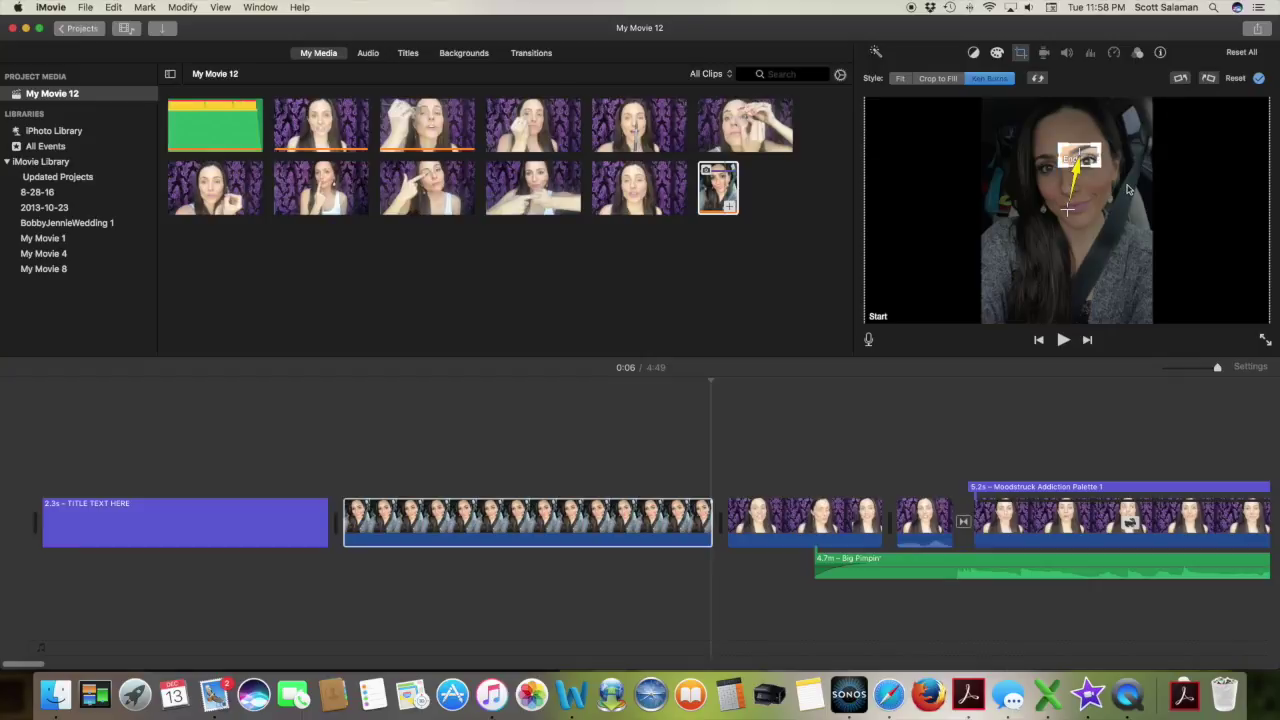
pyautogui.press('Return')
pyautogui.press('space')
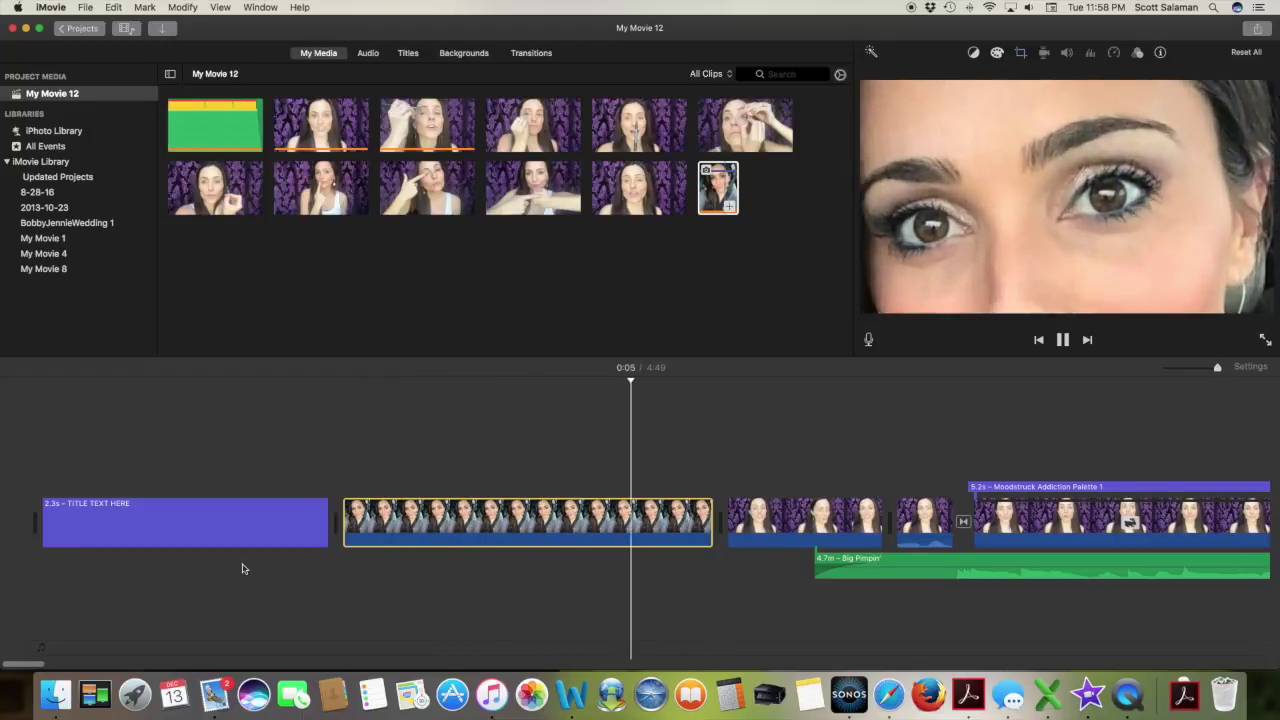
pyautogui.press('space')
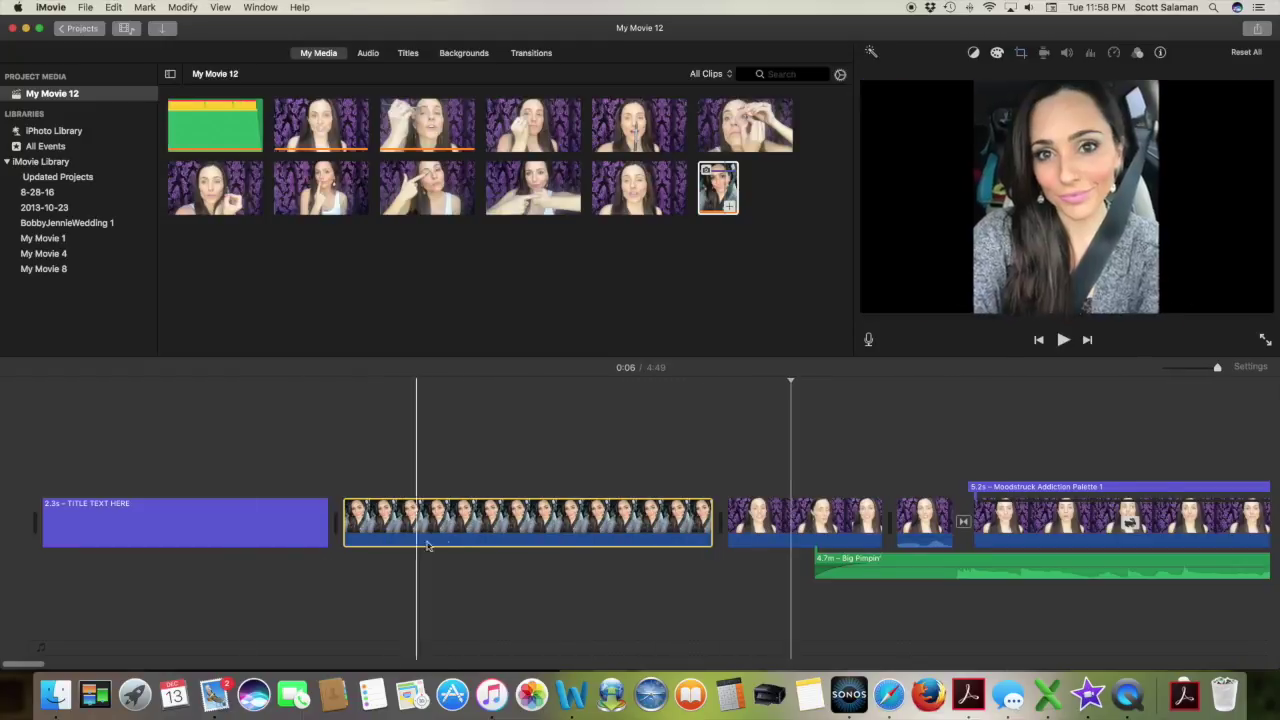
# Enlarge the photo's Ken Burns end frame to cover the head, tighten the start frame to the upper body, and preview the movement
pyautogui.click(455, 525)
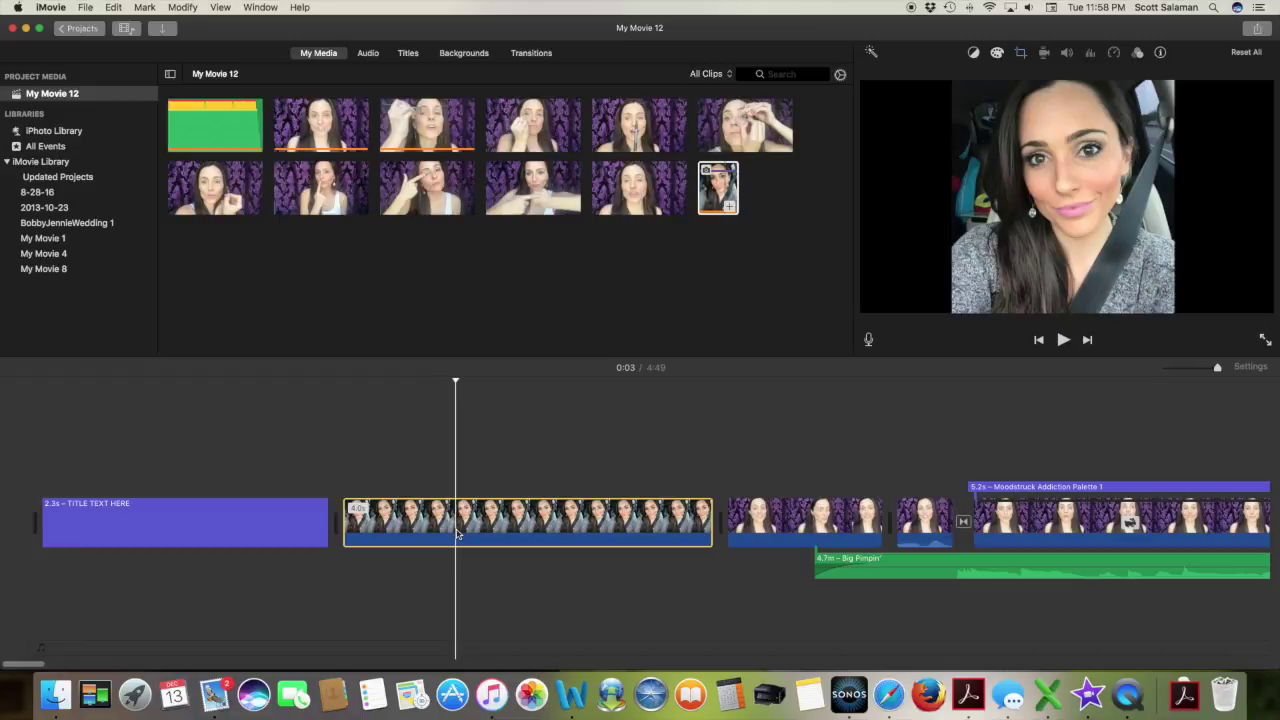
pyautogui.click(1021, 53)
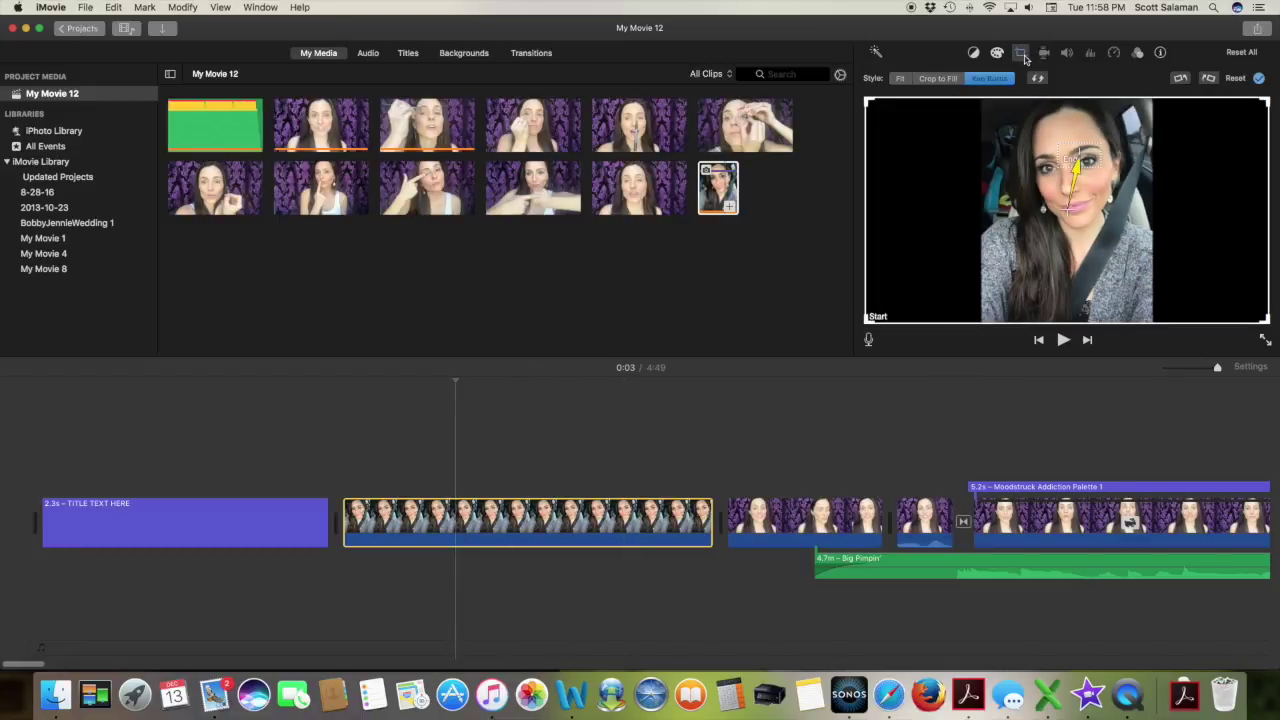
pyautogui.click(1084, 160)
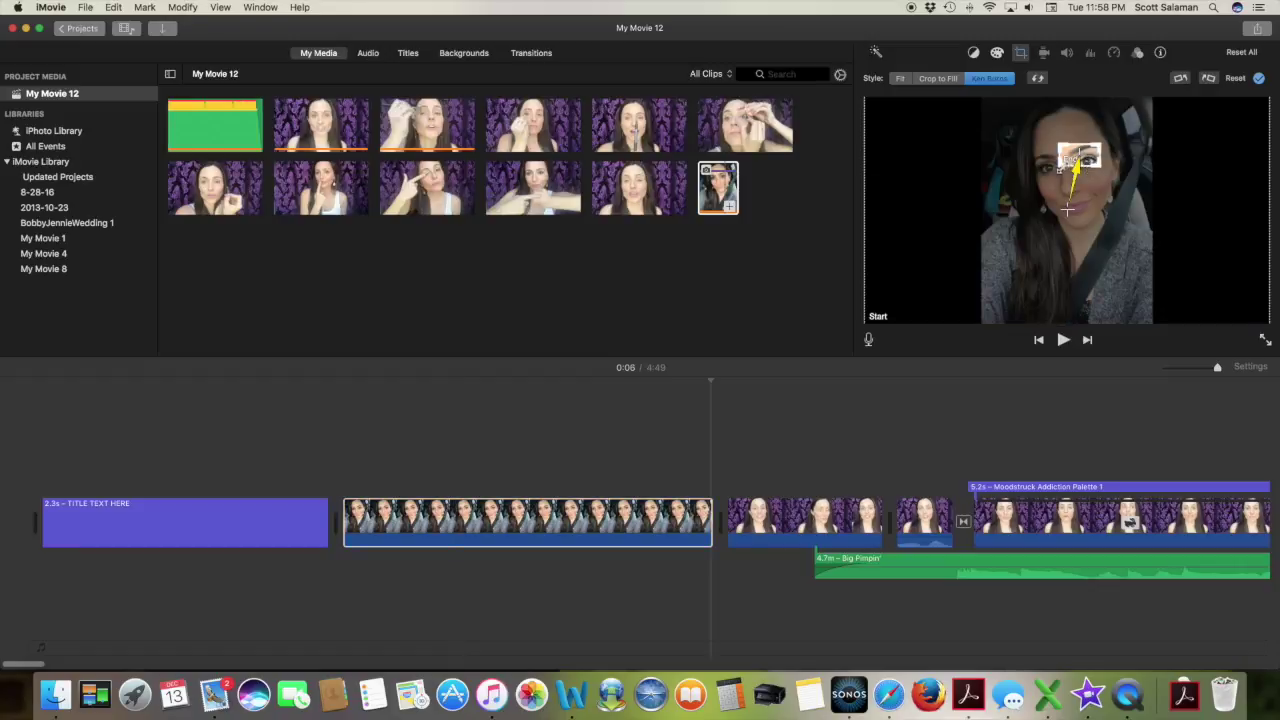
pyautogui.moveTo(1059, 168); pyautogui.dragTo(1102, 170)
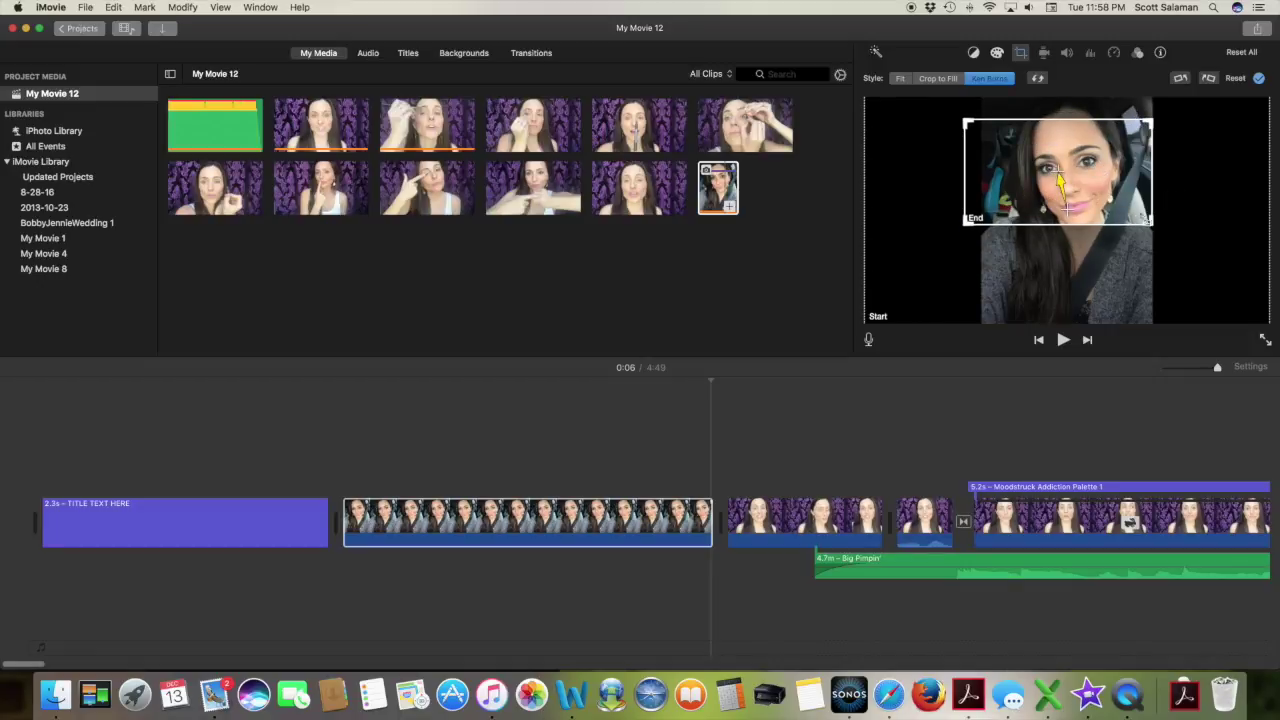
pyautogui.click(884, 316)
pyautogui.moveTo(868, 319); pyautogui.dragTo(972, 249)
pyautogui.moveTo(1255, 229); pyautogui.dragTo(1176, 241)
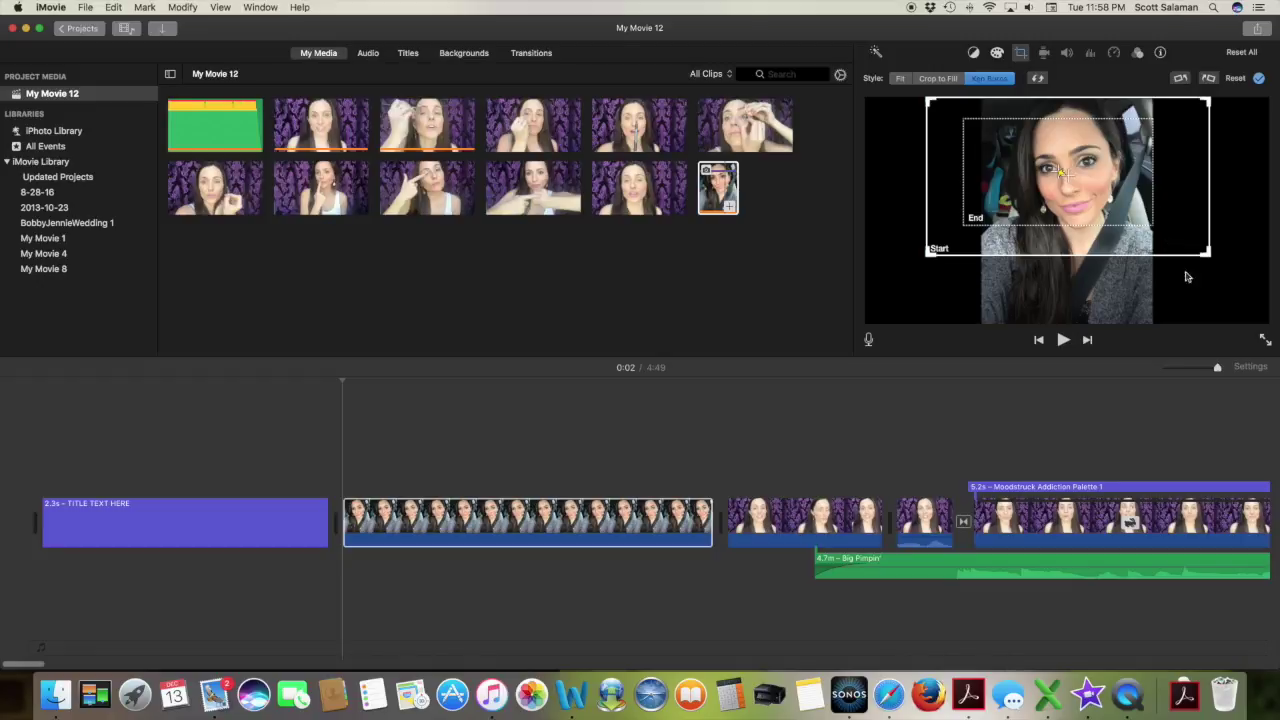
pyautogui.press('space')
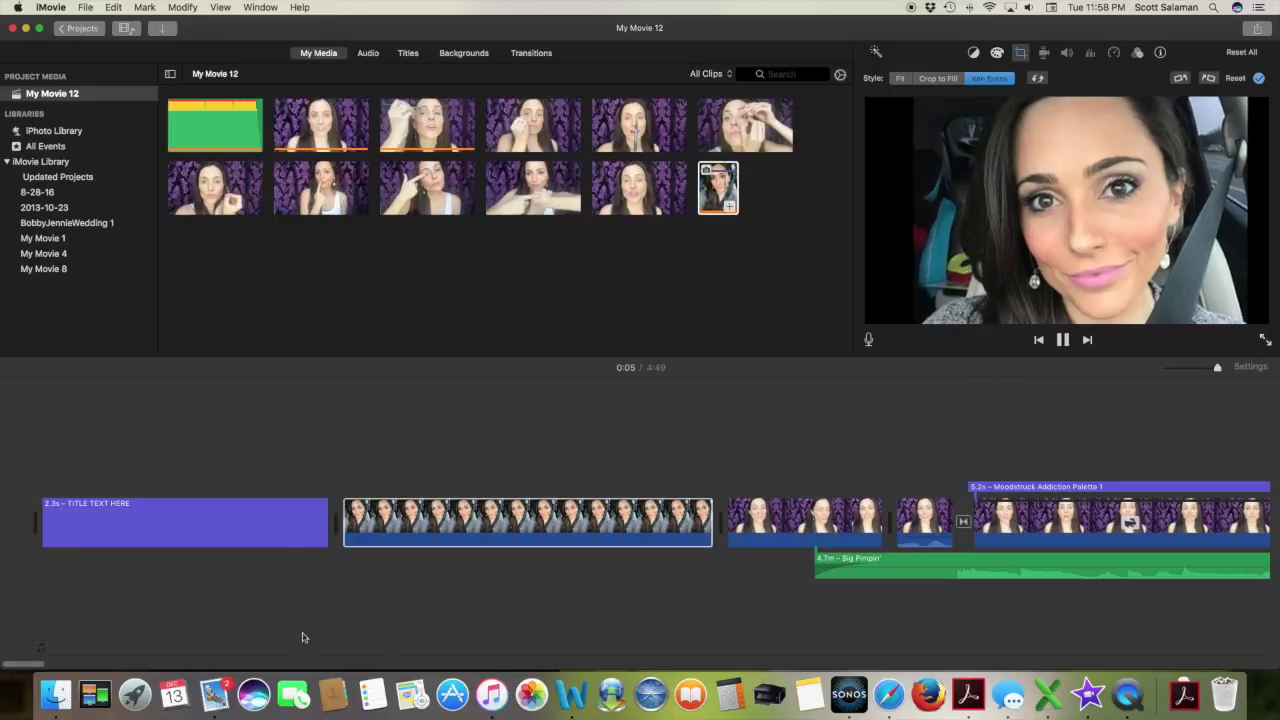
pyautogui.click(278, 540)
pyautogui.press('space')
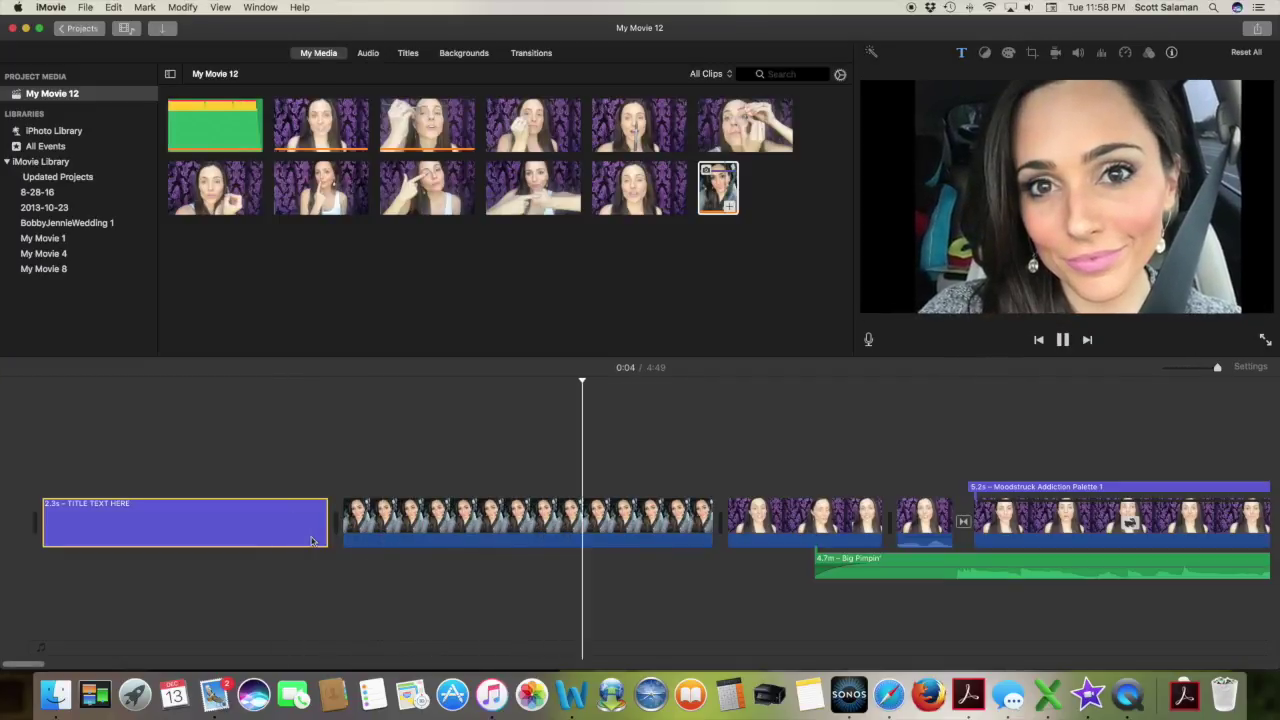
pyautogui.press('space')
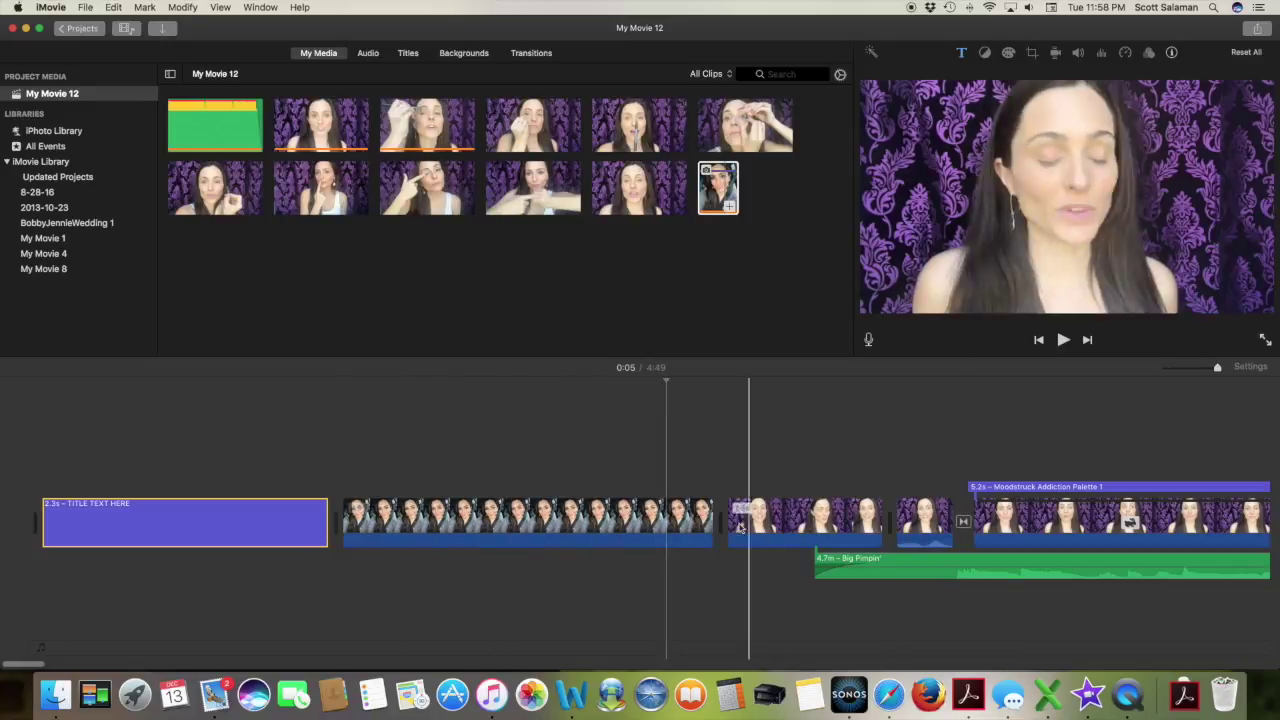
# Shorten the photo clip by trimming its end in the timeline
pyautogui.click(706, 521)
pyautogui.moveTo(706, 521); pyautogui.dragTo(666, 538)
pyautogui.moveTo(655, 546); pyautogui.dragTo(646, 550)
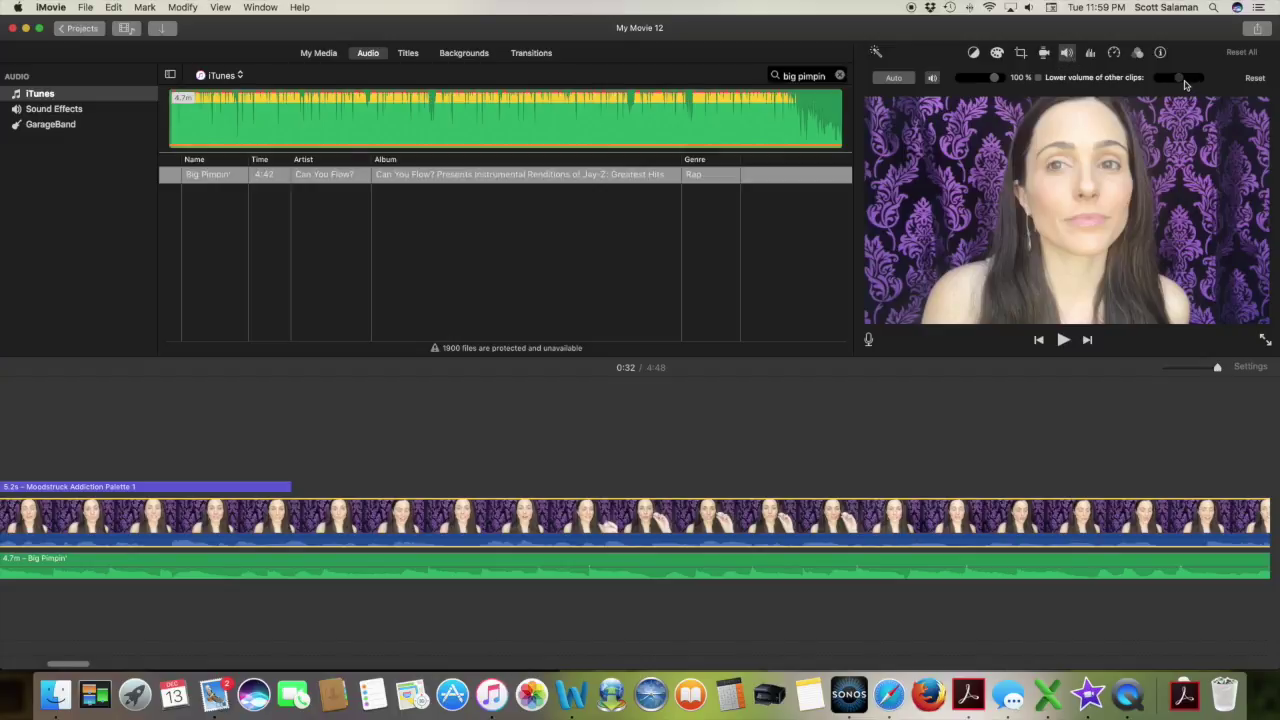
# Try lowering the volume of other clips by the maximum amount during the 23.3-second video clip, and play it
pyautogui.click(1039, 78)
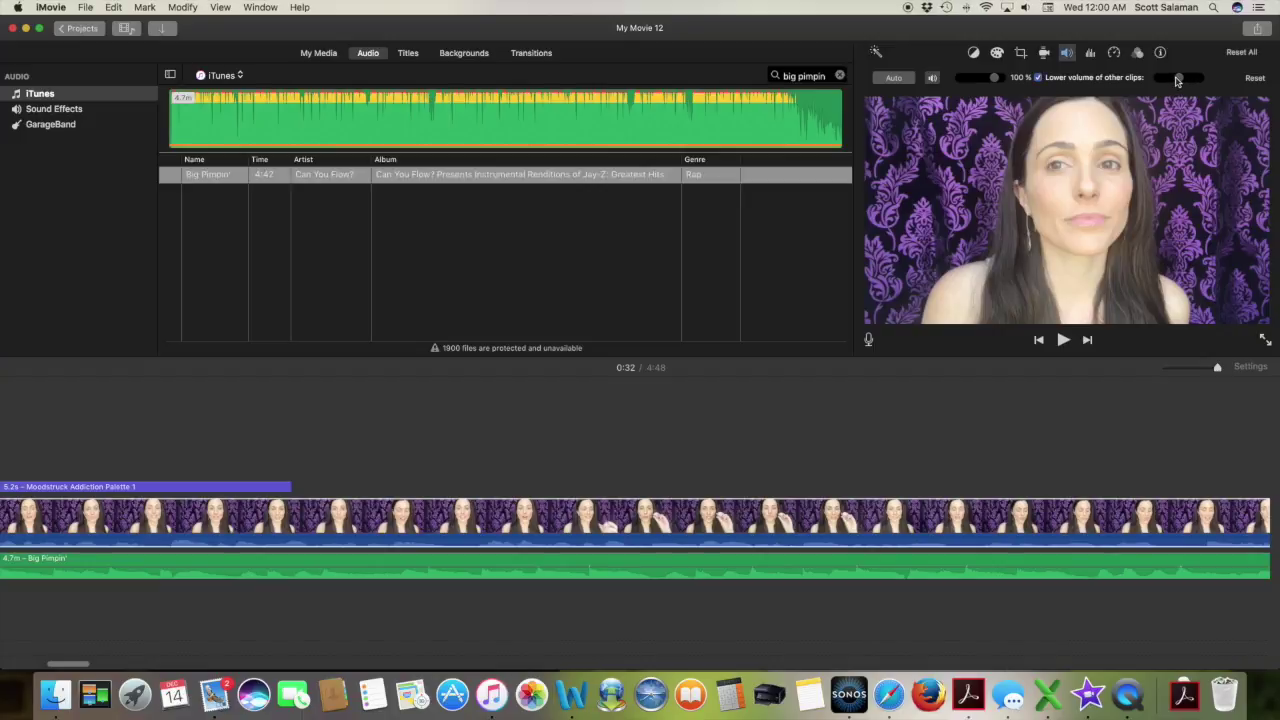
pyautogui.moveTo(1178, 78); pyautogui.dragTo(1200, 78)
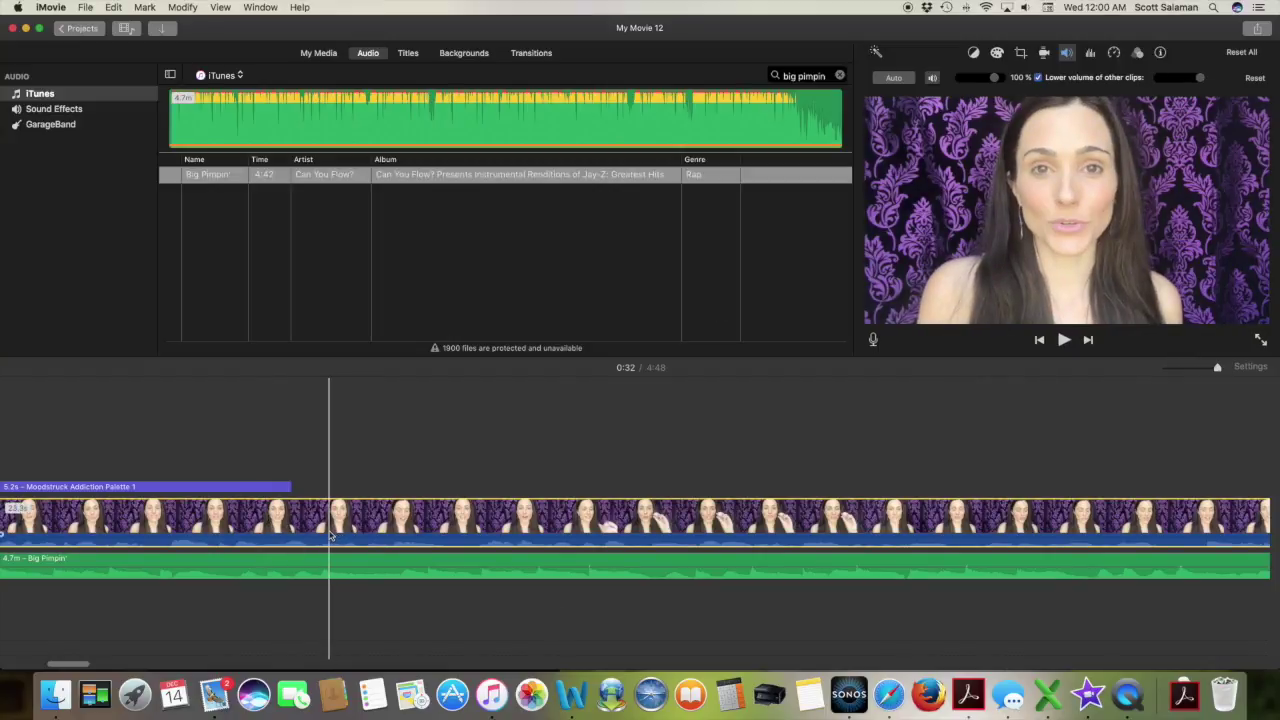
pyautogui.press('space')
# Set the video clip's volume to 64% with the volume of other clips lowered, and play it with the system sound raised
pyautogui.moveTo(997, 80); pyautogui.dragTo(985, 83)
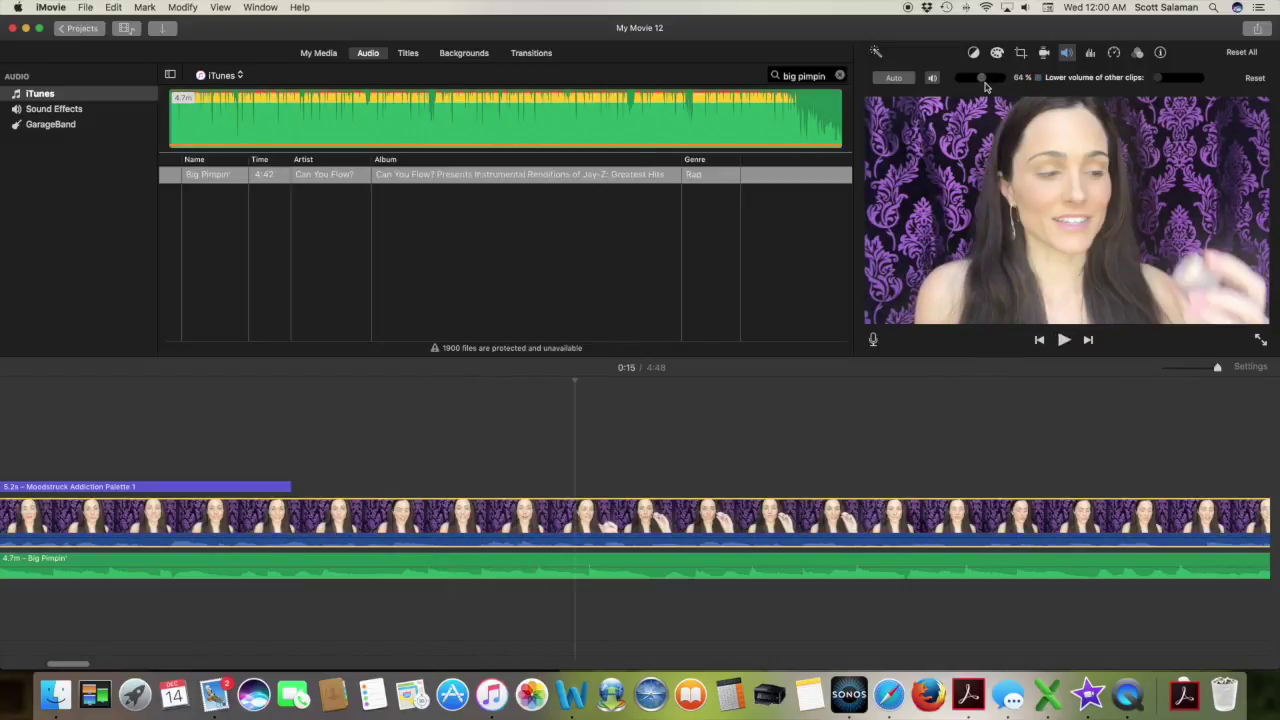
pyautogui.press('space')
pyautogui.press('space')
pyautogui.click(1038, 78)
pyautogui.press('space')
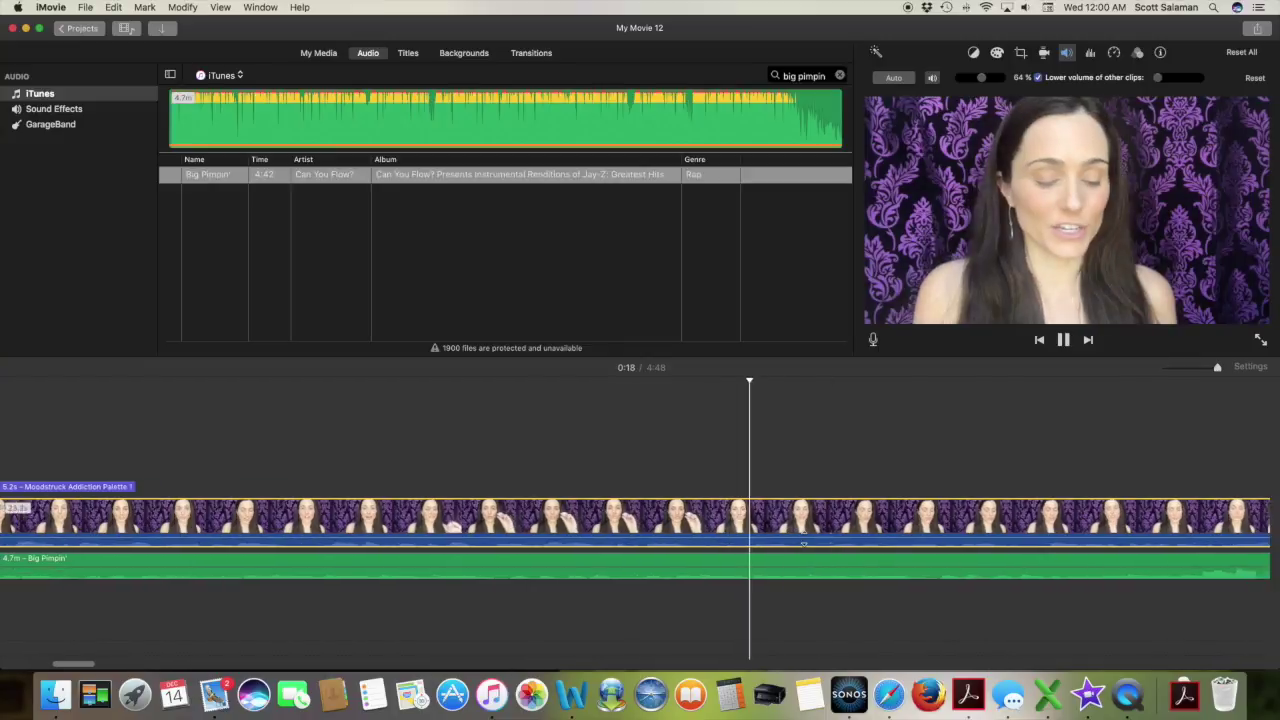
pyautogui.hscroll(3, 804, 539)
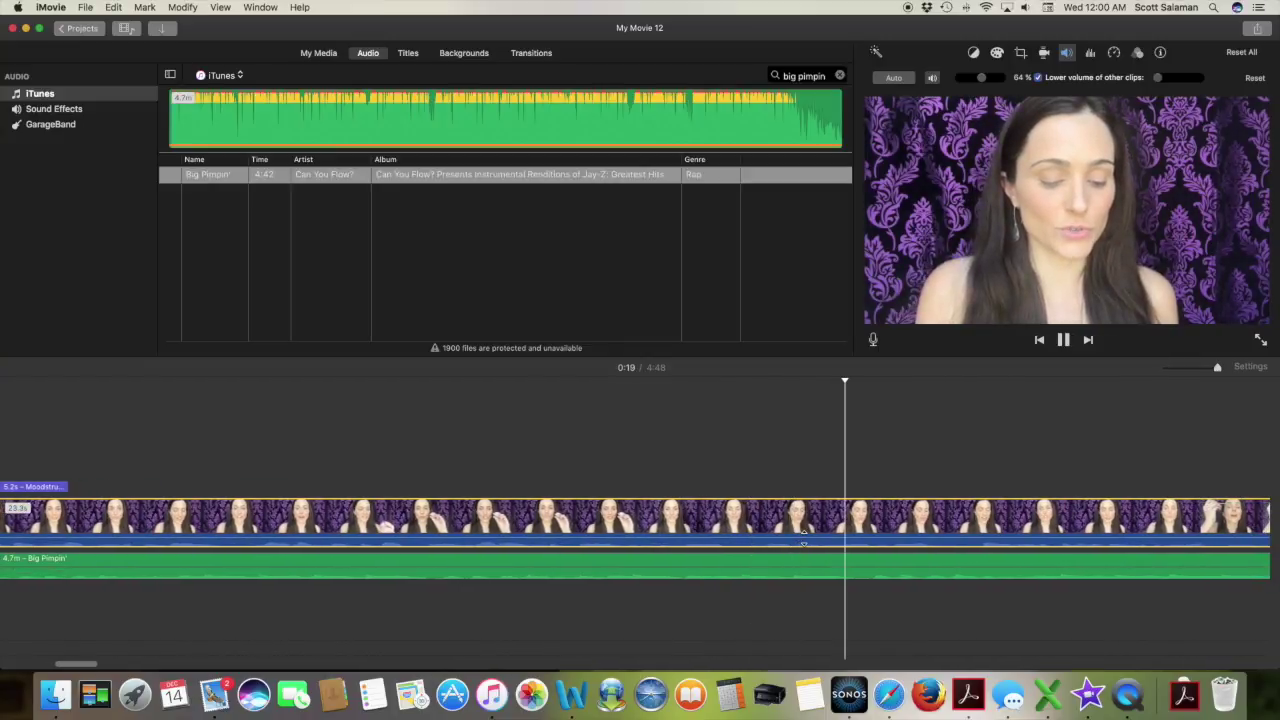
pyautogui.press('XF86AudioRaiseVolume')
pyautogui.press('XF86AudioRaiseVolume')
pyautogui.press('XF86AudioRaiseVolume')
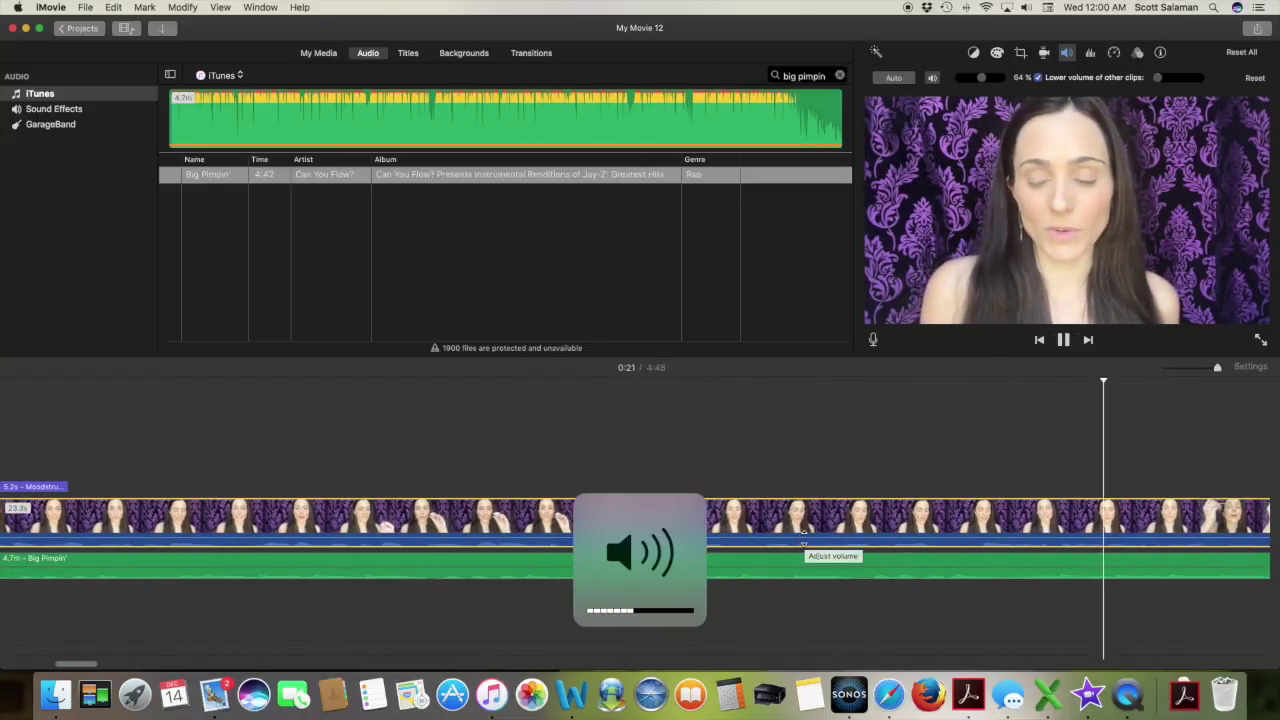
pyautogui.press('space')
# Review the clip's color balance options, slightly adjust its highlights in color correction, and show the clip information
pyautogui.hscroll(5, 804, 546)
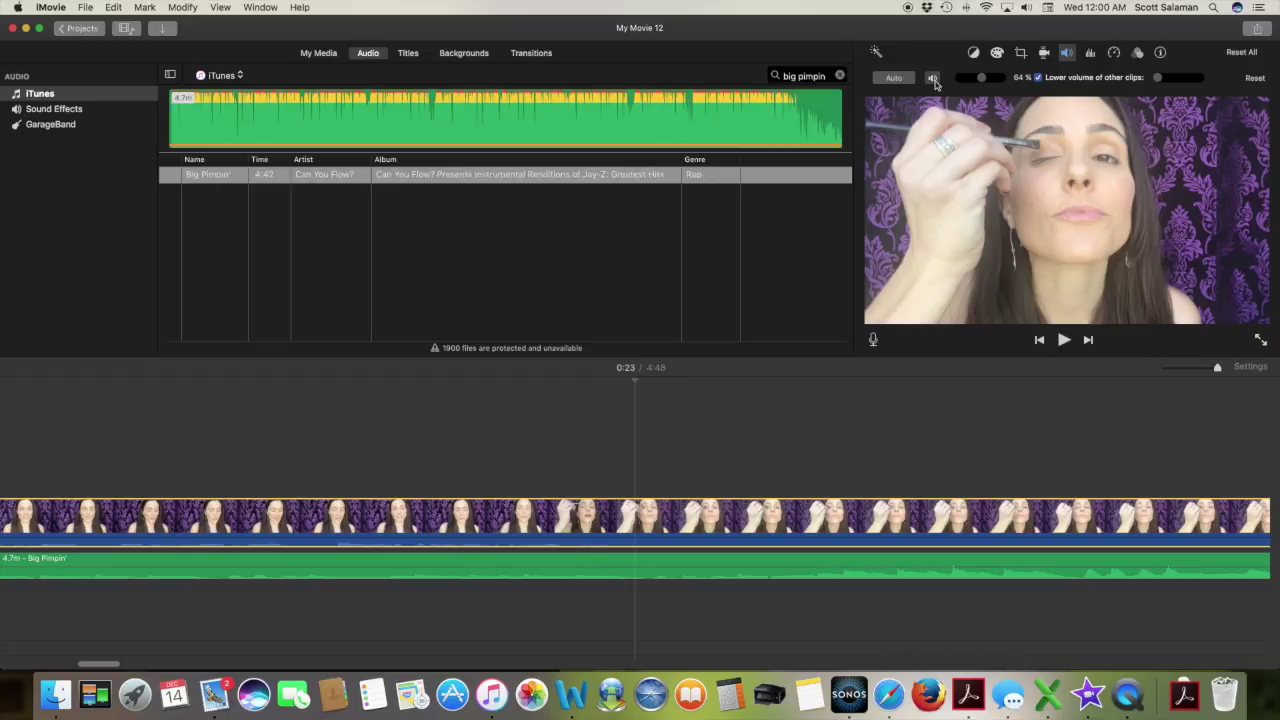
pyautogui.click(976, 56)
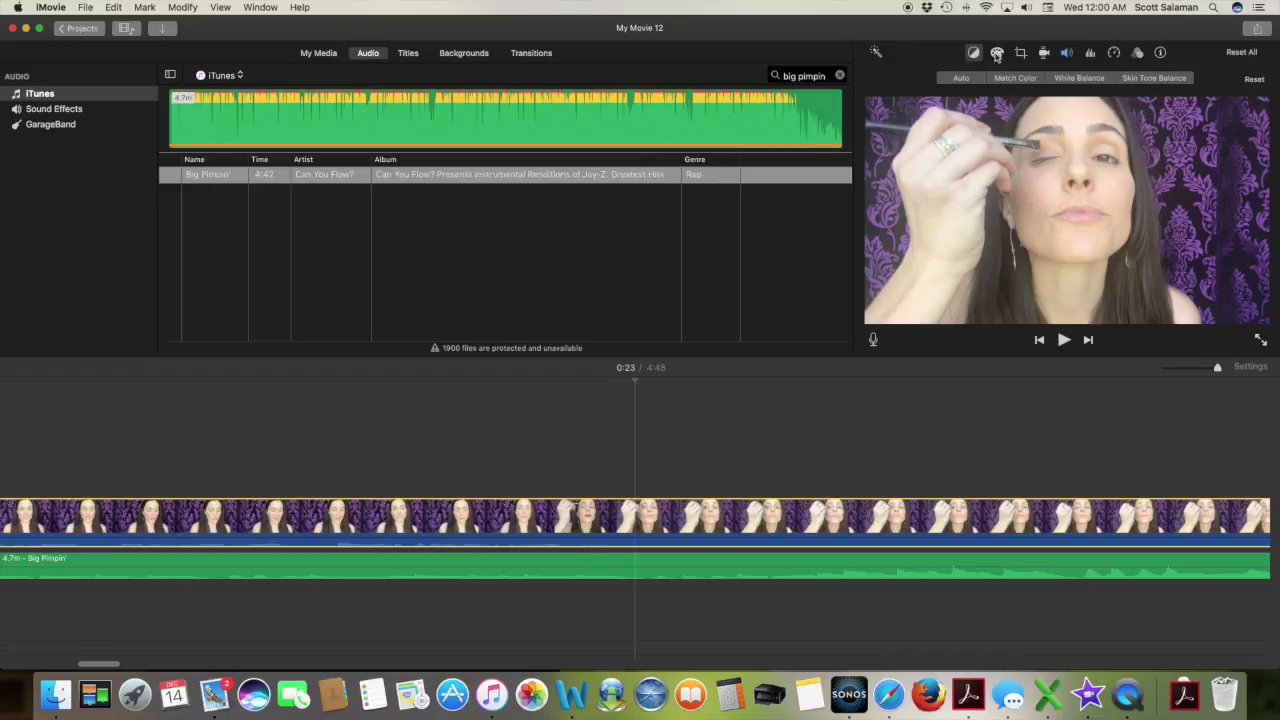
pyautogui.click(996, 54)
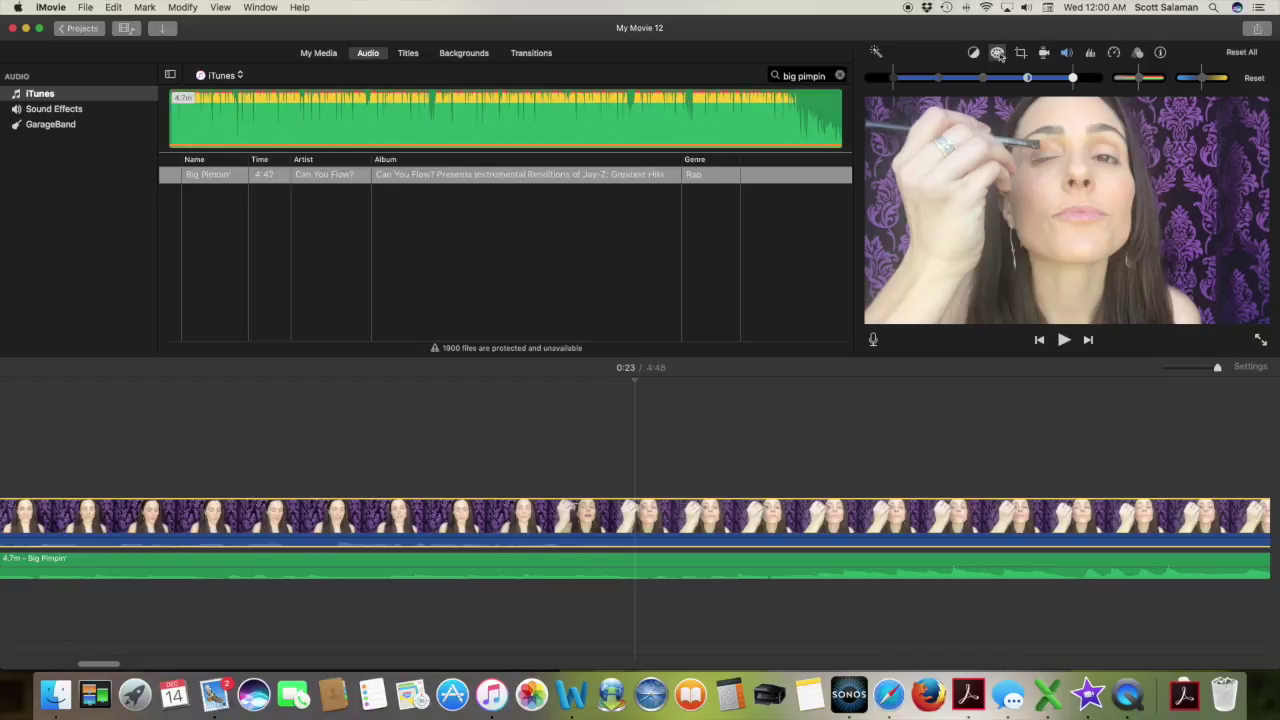
pyautogui.moveTo(1073, 78)
pyautogui.mouseDown()
pyautogui.moveTo(1094, 82)
pyautogui.moveTo(1000, 85)
pyautogui.moveTo(1071, 80)
pyautogui.mouseUp()
pyautogui.click(1161, 53)
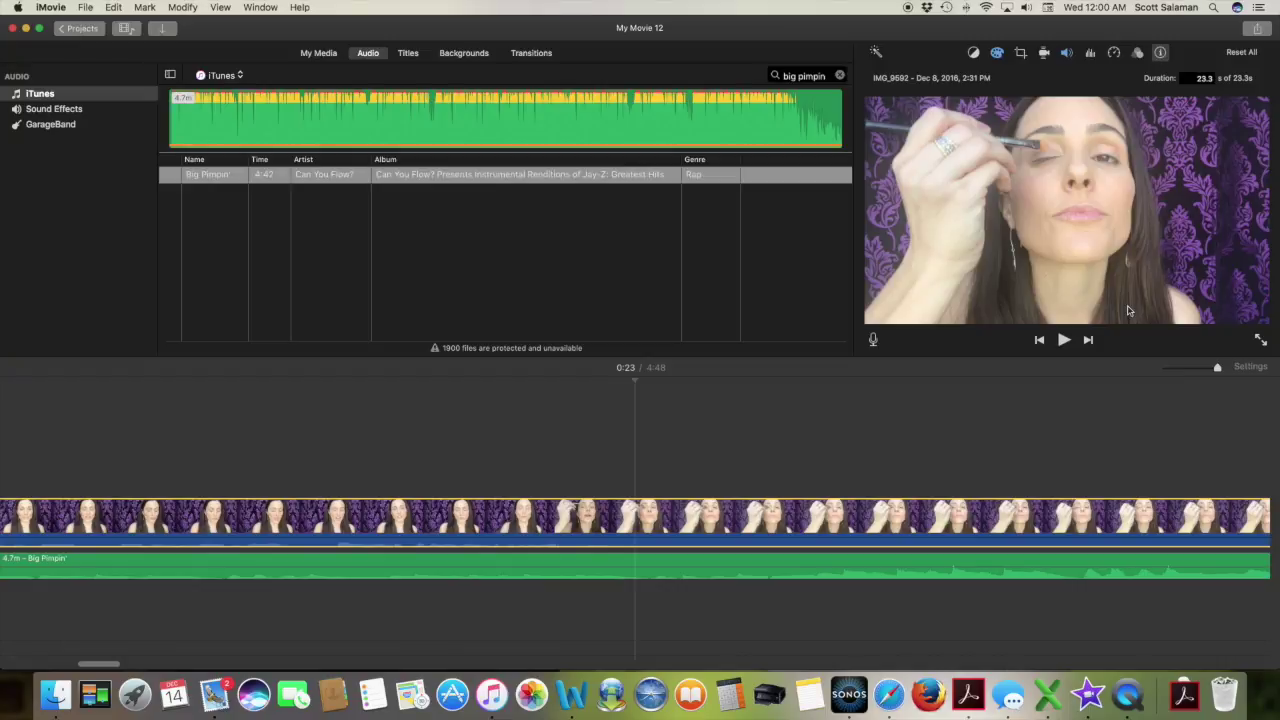
# Move the movie editing window aside to expose the desktop files behind it
pyautogui.moveTo(1038, 27); pyautogui.dragTo(1082, 14)
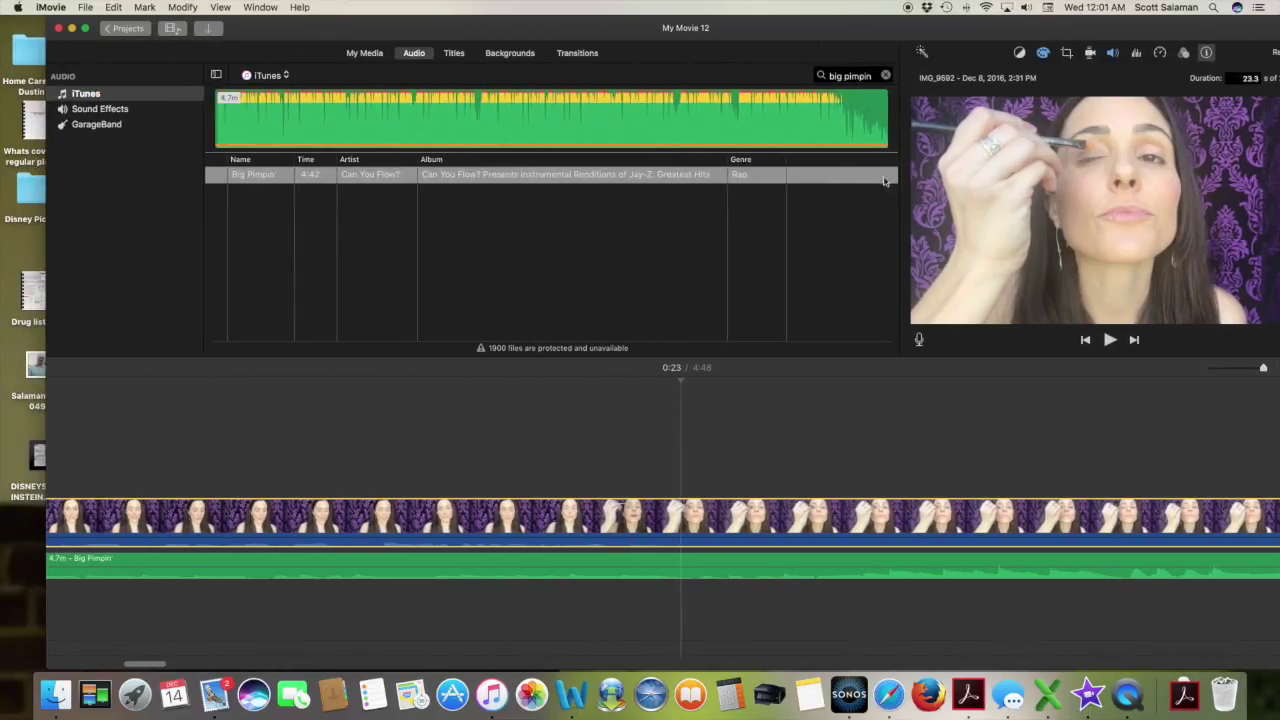